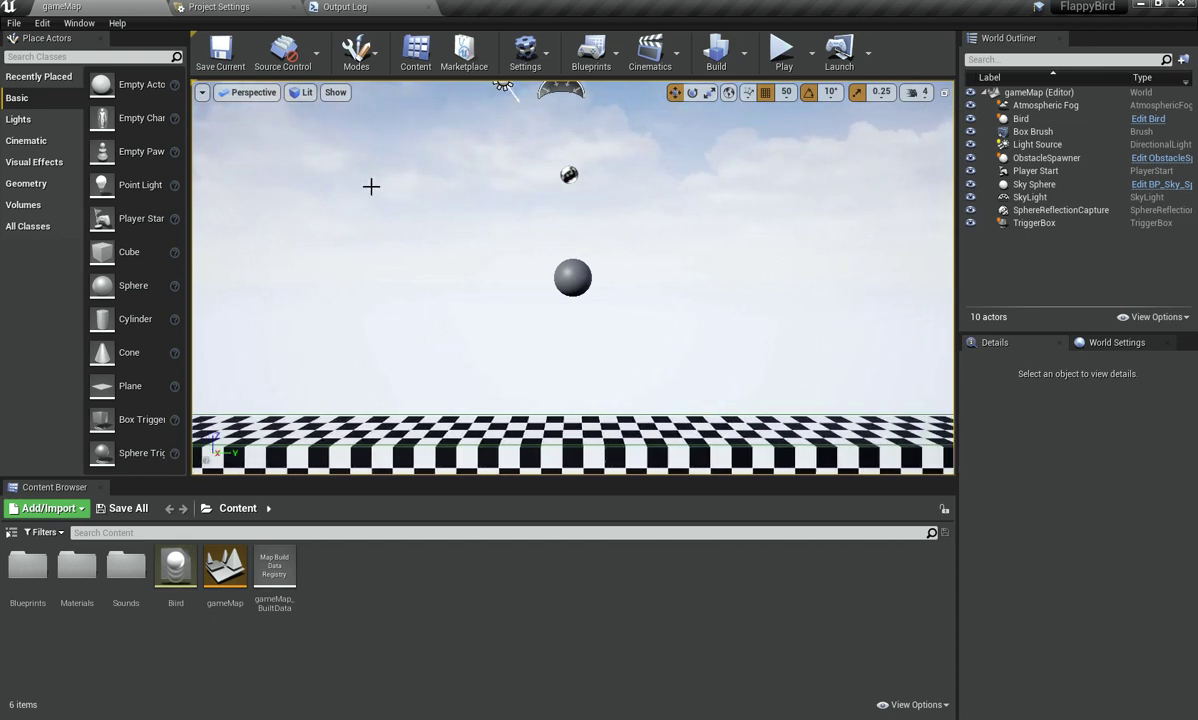
# Step: Create a new level asset named Menu in the Content folder and save it
pyautogui.click(336, 658)
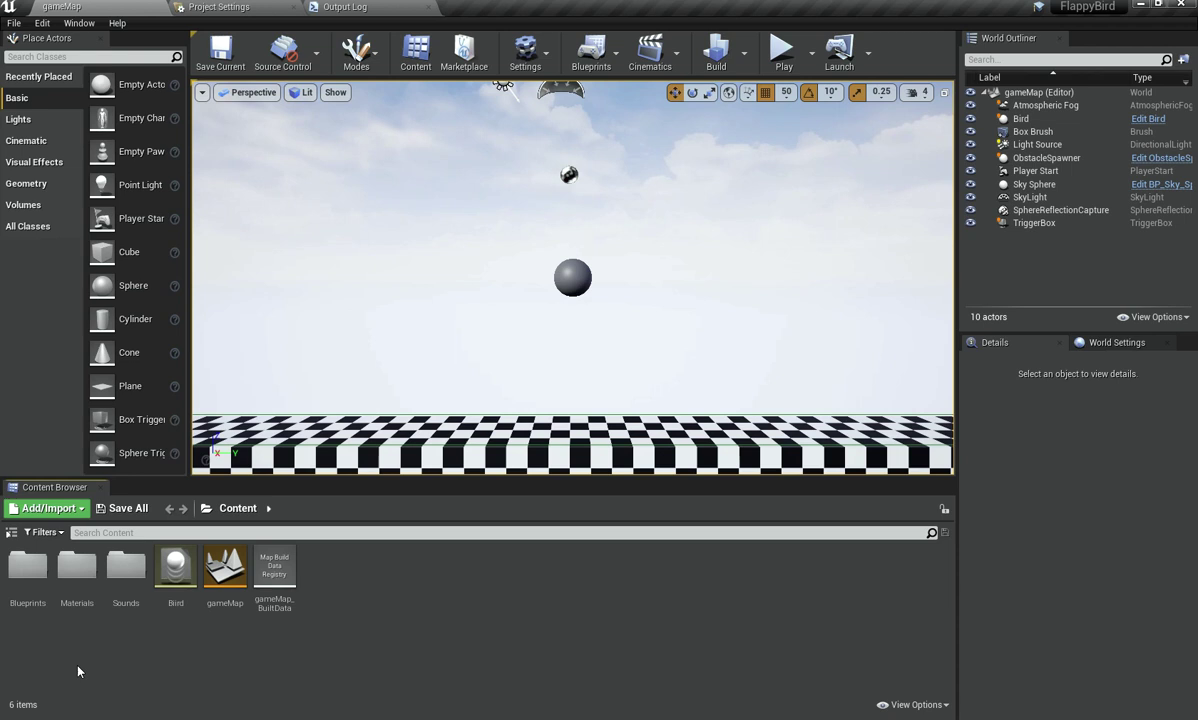
pyautogui.rightClick(411, 656)
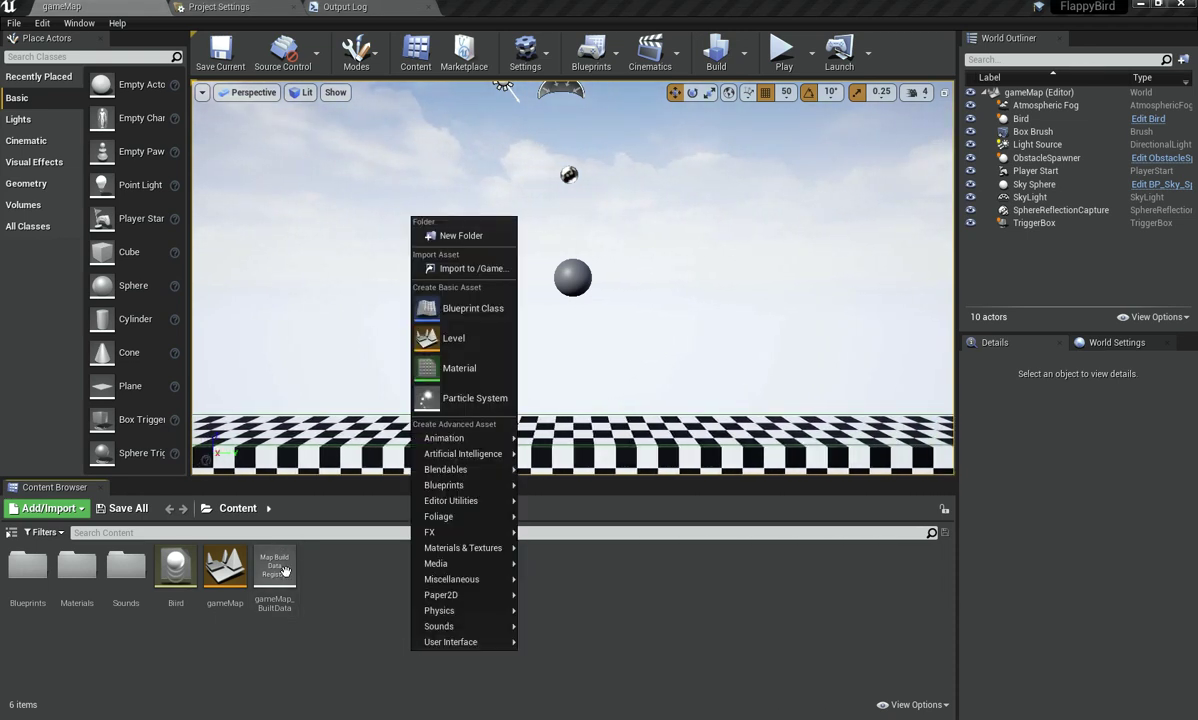
pyautogui.click(495, 340)
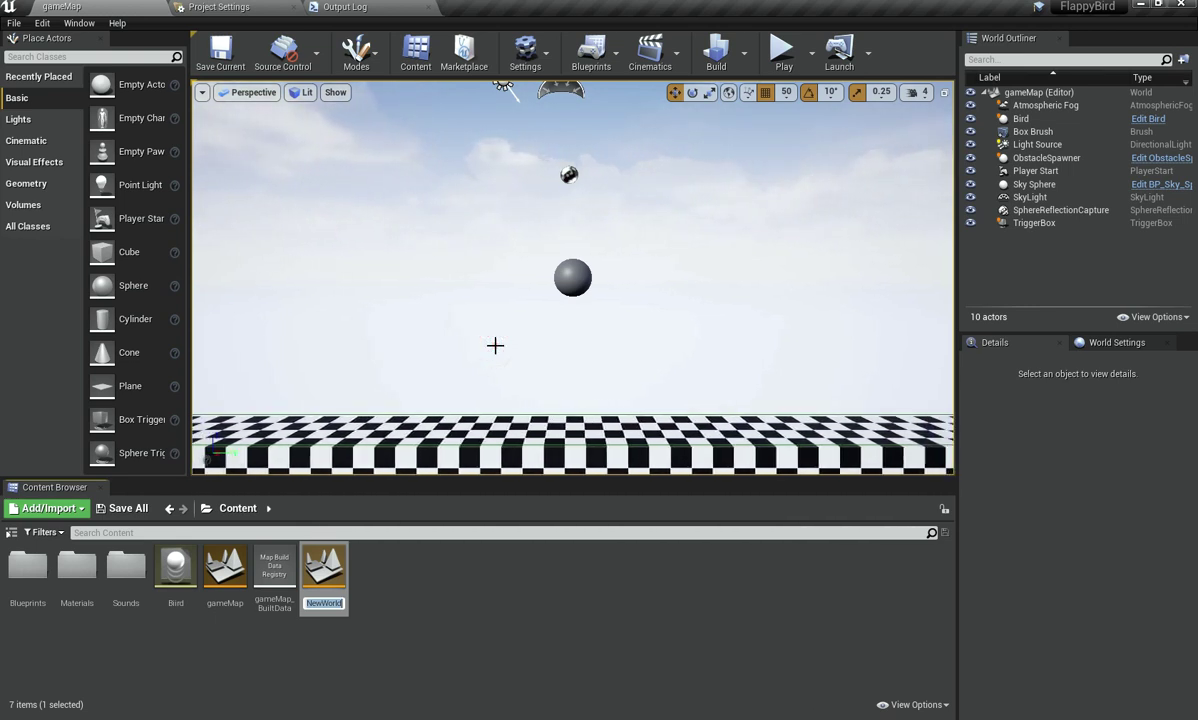
pyautogui.press('super+space')
pyautogui.press('super+space')
pyautogui.press('super+space')
pyautogui.press('super+space')
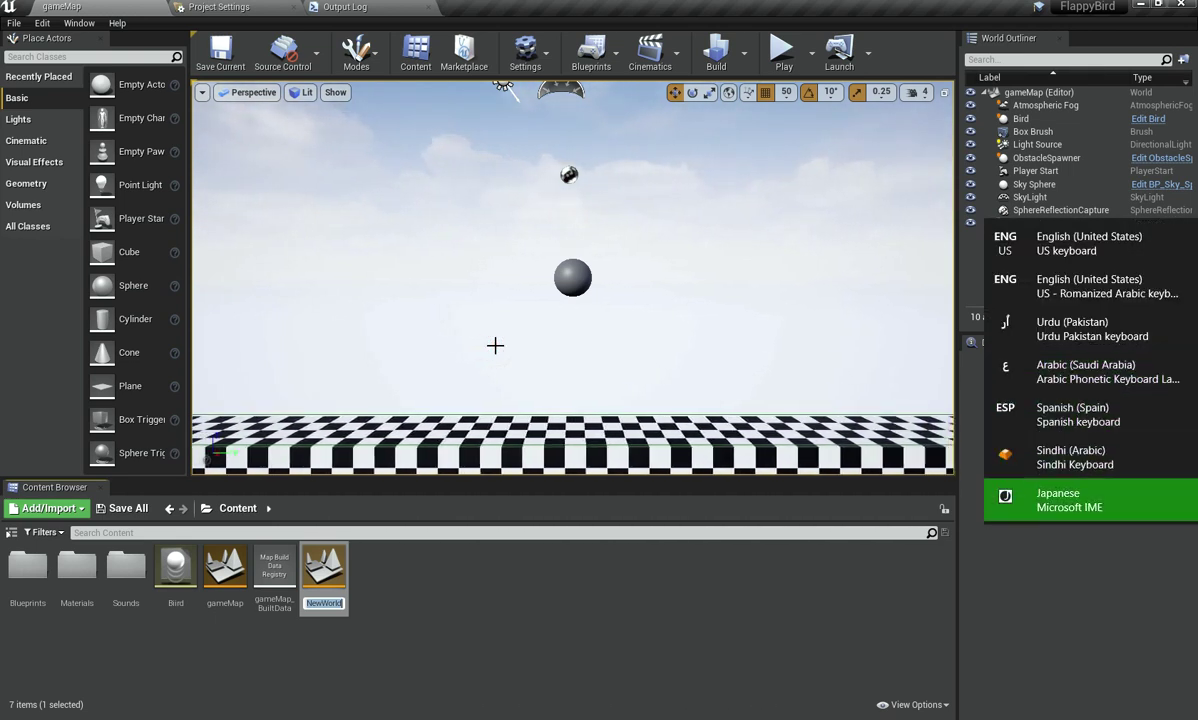
pyautogui.write('M')
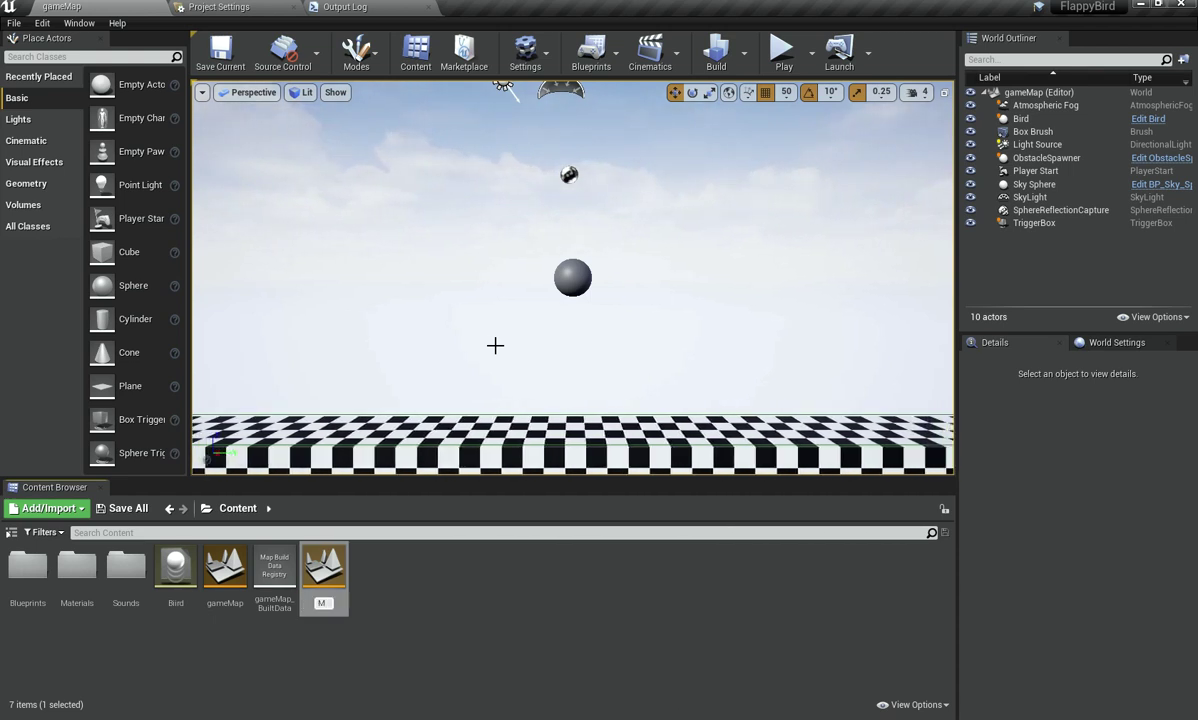
pyautogui.write('enu')
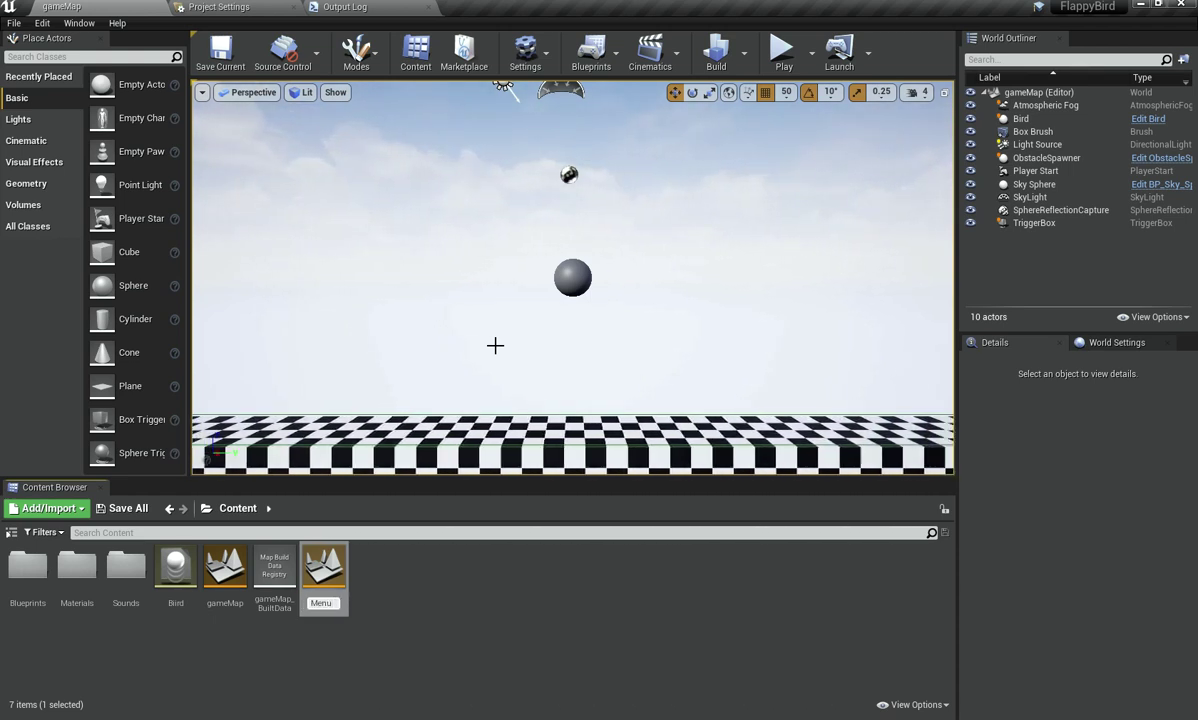
pyautogui.press('Return')
pyautogui.press('Return')
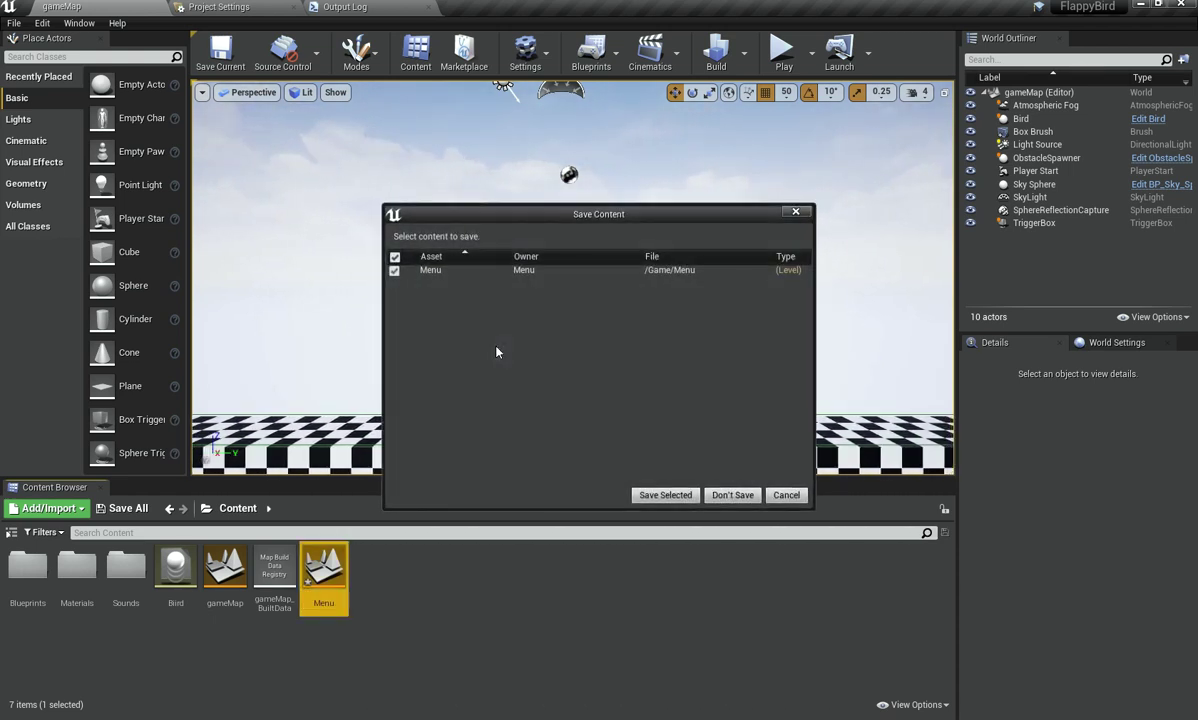
pyautogui.click(675, 495)
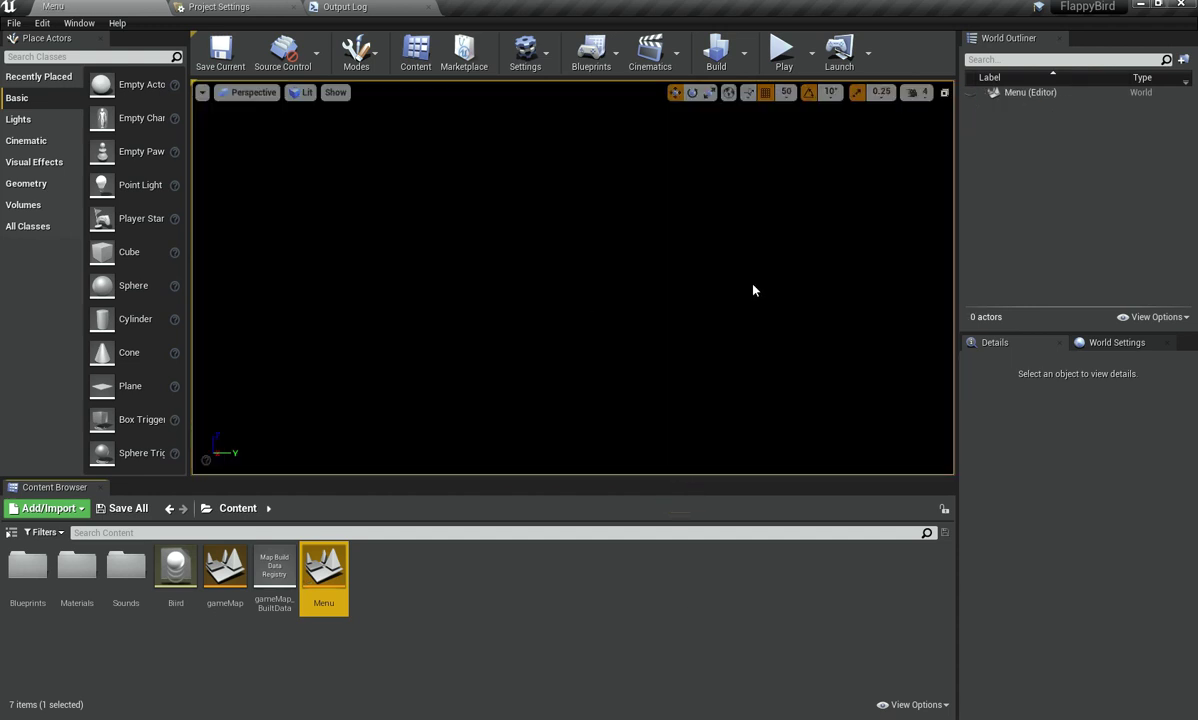
# Step: Browse from the Content folder into the Blueprints folder
pyautogui.click(460, 610)
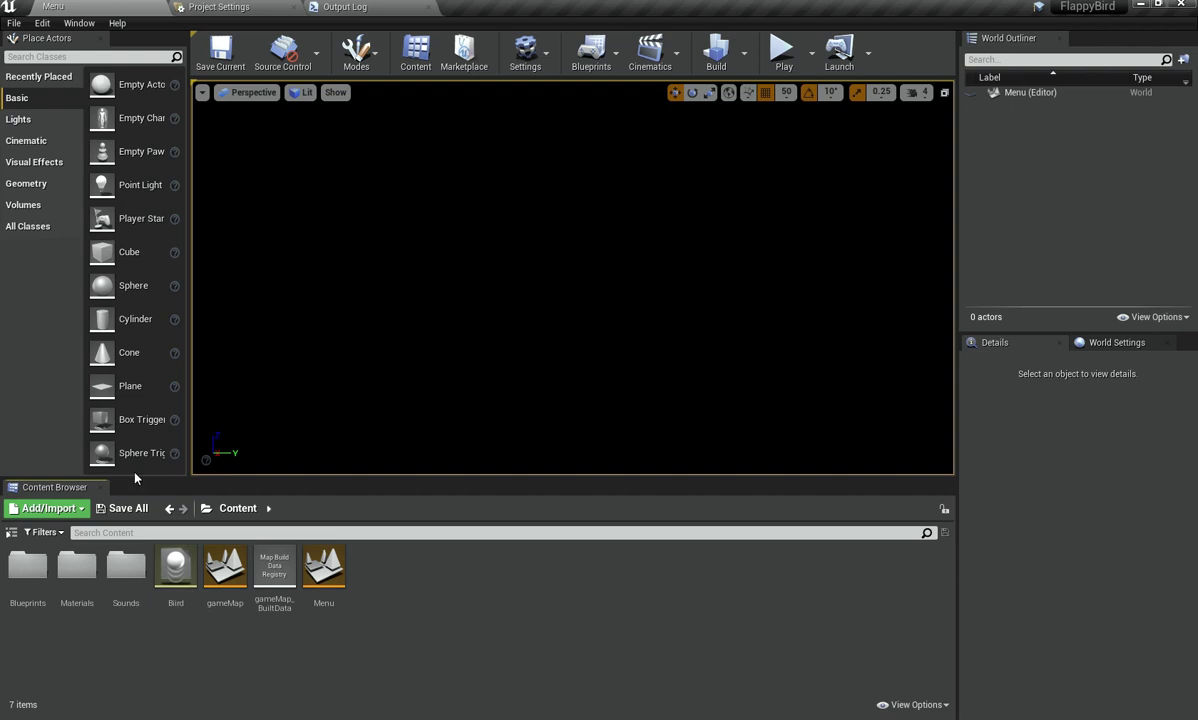
pyautogui.click(62, 592)
pyautogui.doubleClick(70, 600)
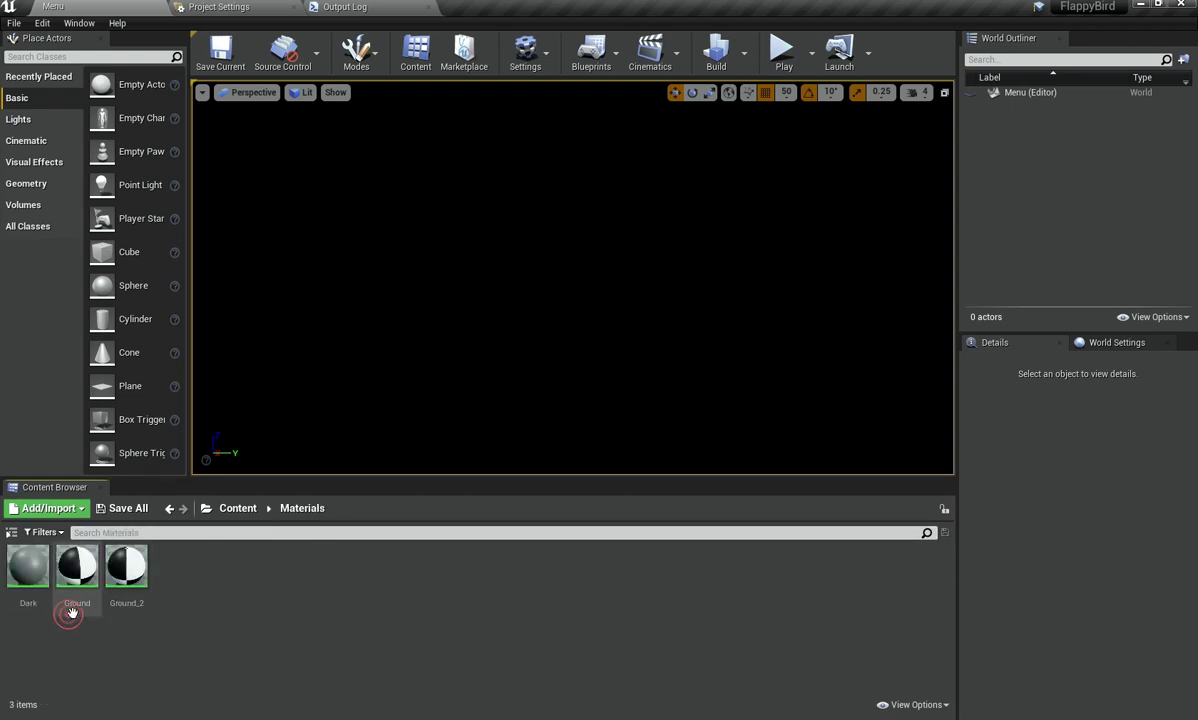
pyautogui.click(226, 513)
pyautogui.doubleClick(27, 568)
# Step: Create a Blueprint class with parent GameMode and name it MemuGameMode
pyautogui.rightClick(486, 625)
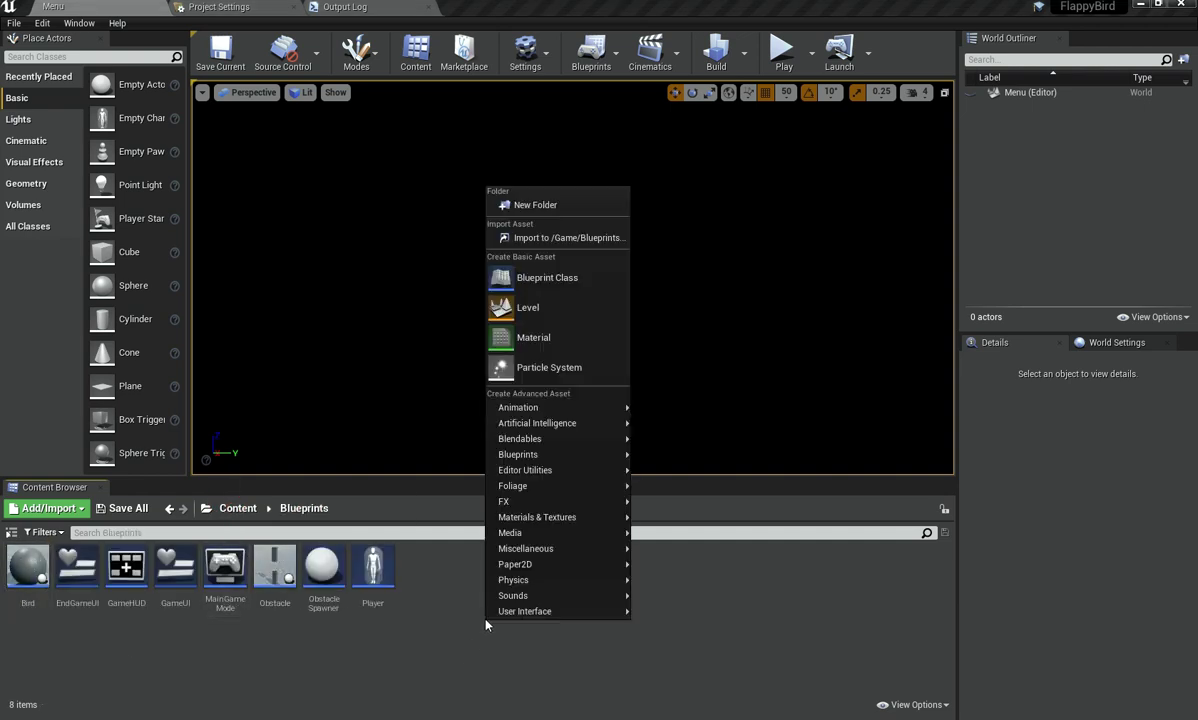
pyautogui.click(547, 278)
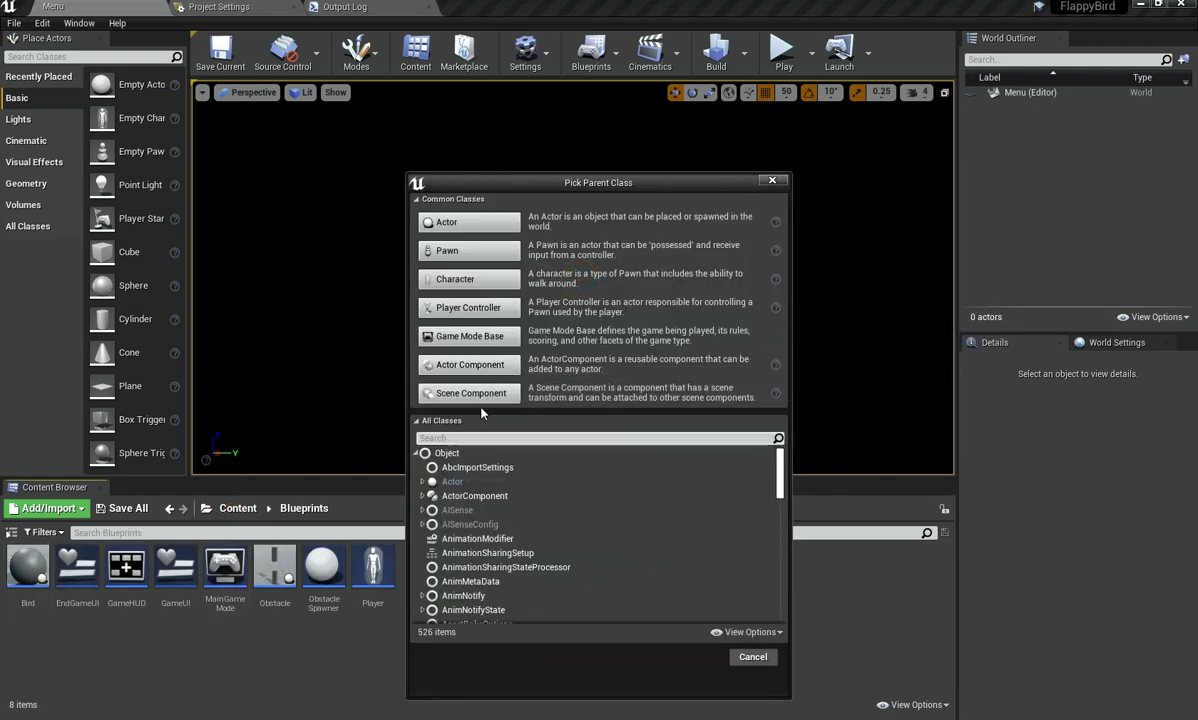
pyautogui.write('ga')
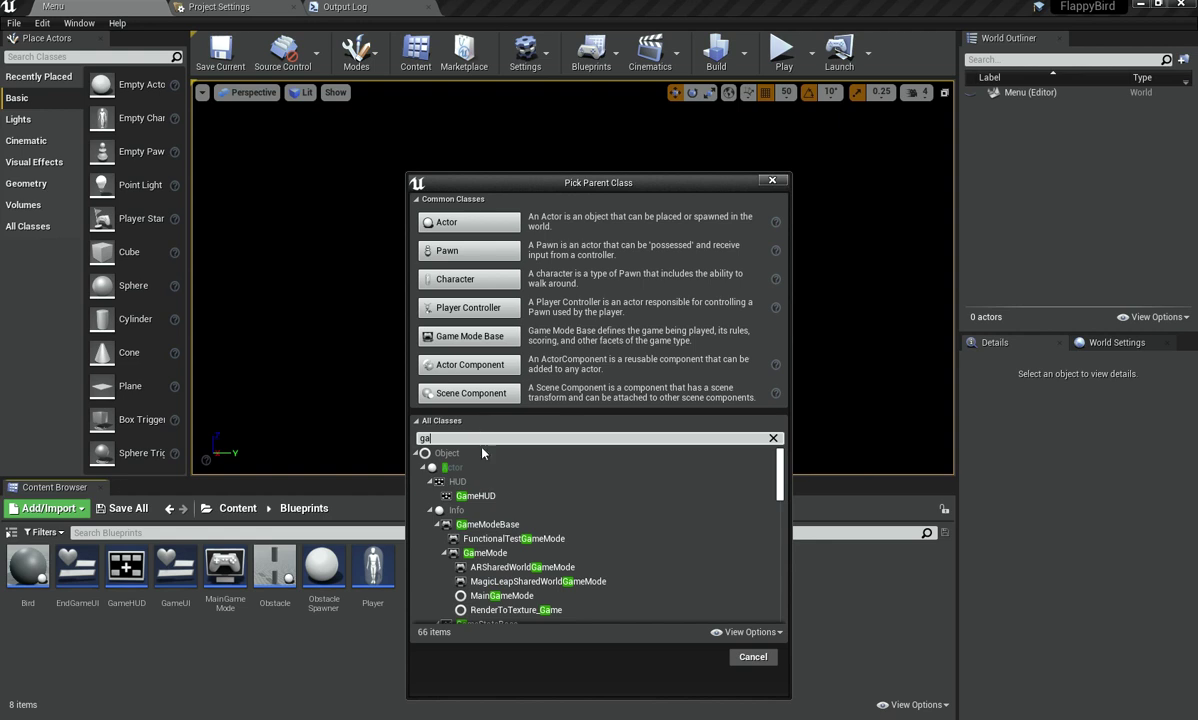
pyautogui.click(485, 552)
pyautogui.click(696, 657)
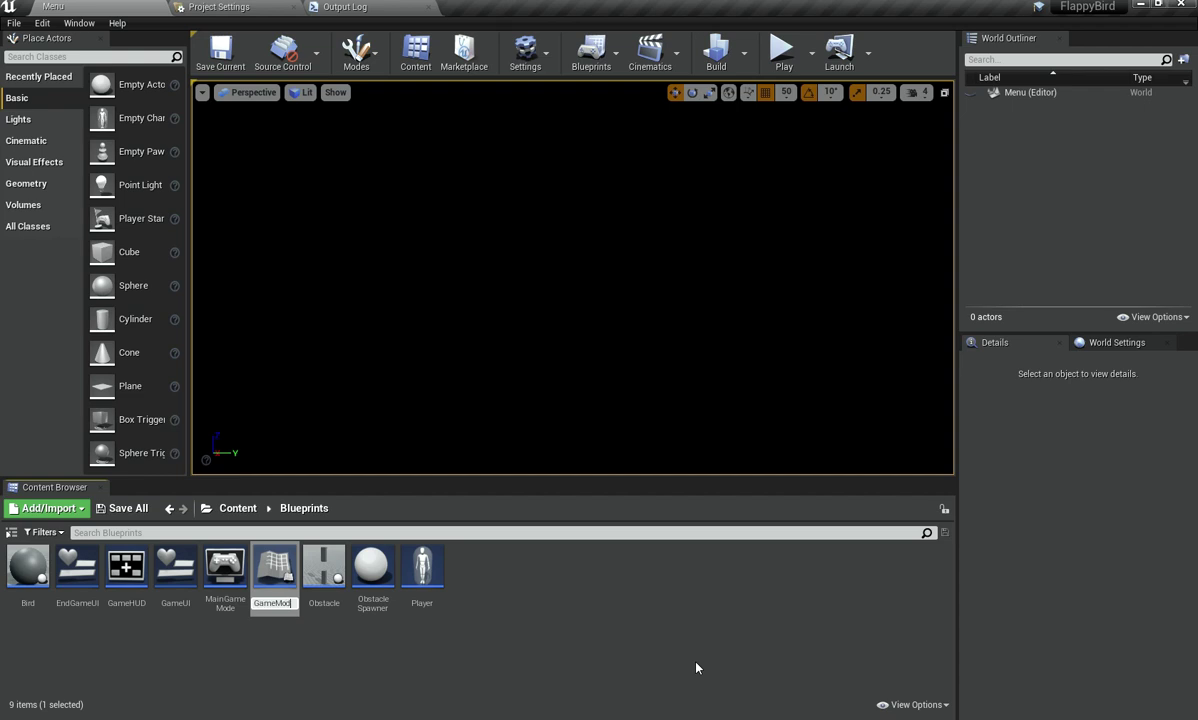
pyautogui.write('emu')
pyautogui.press('Return')
pyautogui.press('super')
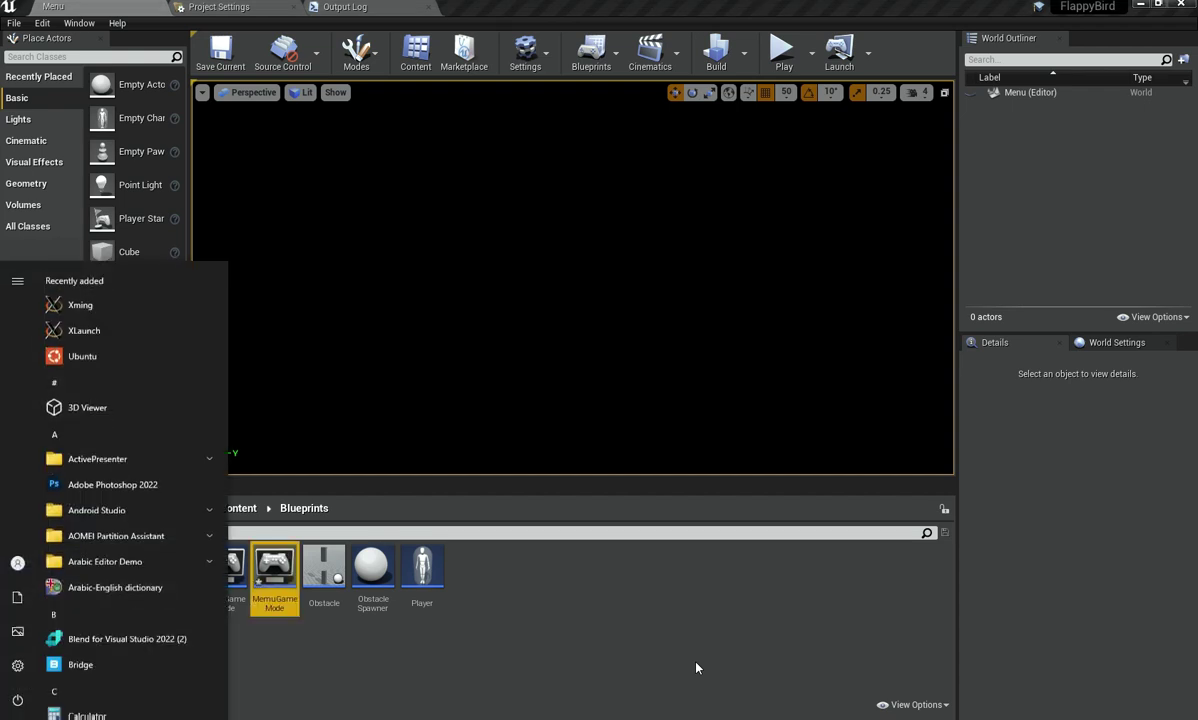
pyautogui.press('Escape')
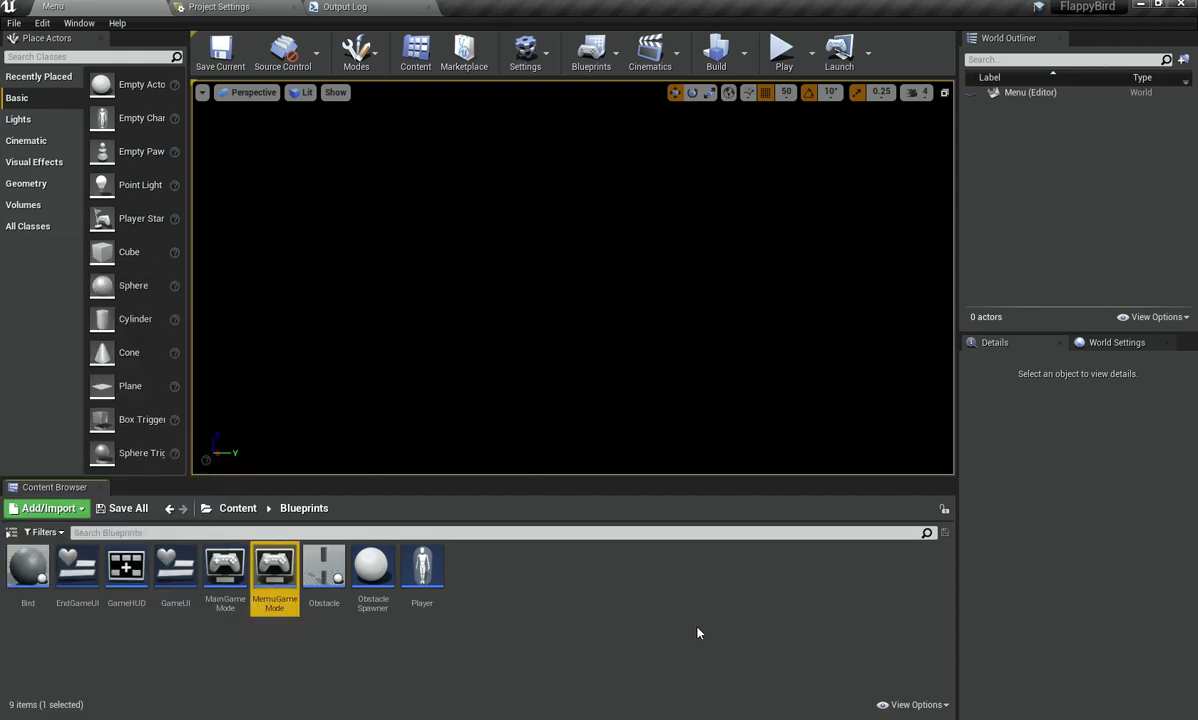
pyautogui.moveTo(270, 590); pyautogui.dragTo(284, 600)
# Step: In World Settings, set GameMode Override to MemuGameMode and open that Blueprint
pyautogui.click(1100, 342)
pyautogui.click(1078, 430)
pyautogui.click(1078, 429)
pyautogui.click(1081, 450)
pyautogui.click(1056, 579)
pyautogui.click(966, 466)
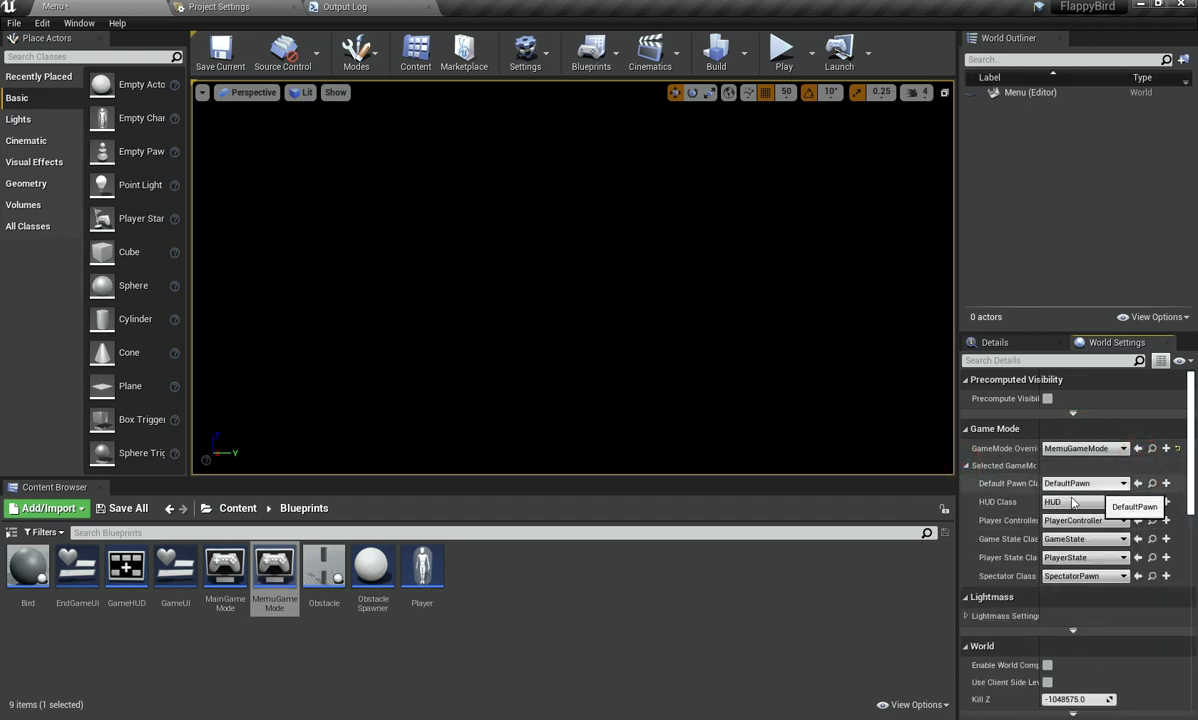
pyautogui.doubleClick(266, 568)
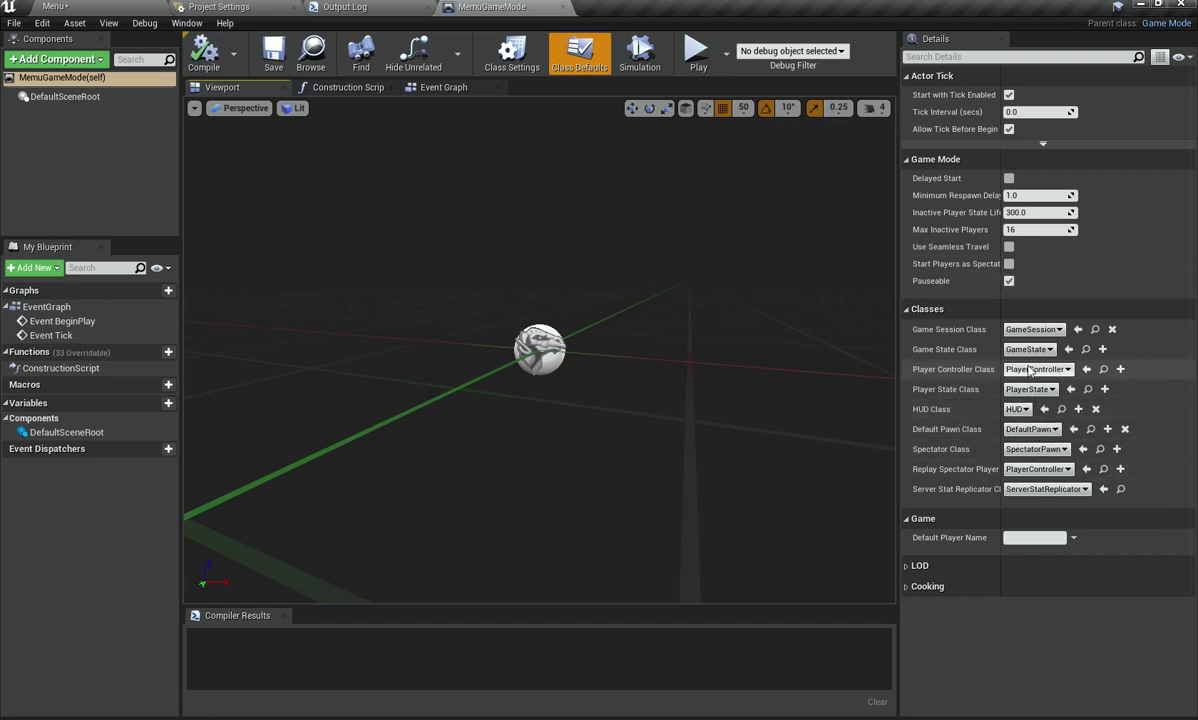
# Step: Compile MemuGameMode from its Blueprint tab so the compiler reports success
pyautogui.click(55, 6)
pyautogui.rightClick(507, 590)
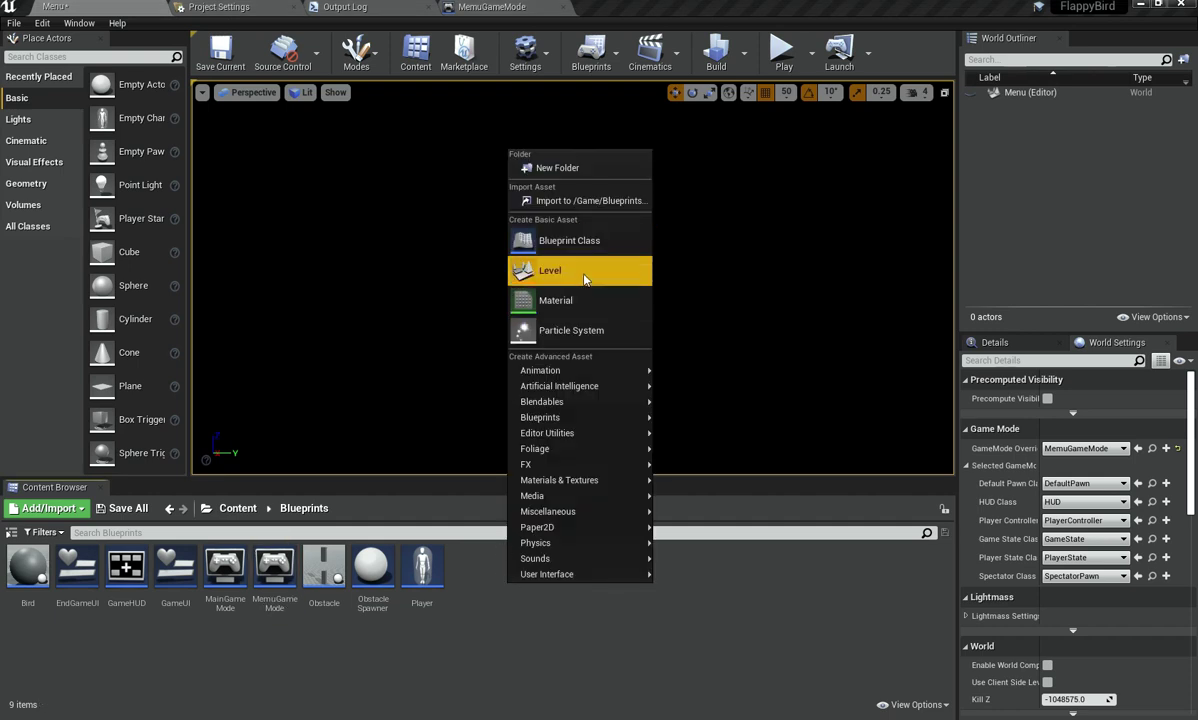
pyautogui.click(492, 6)
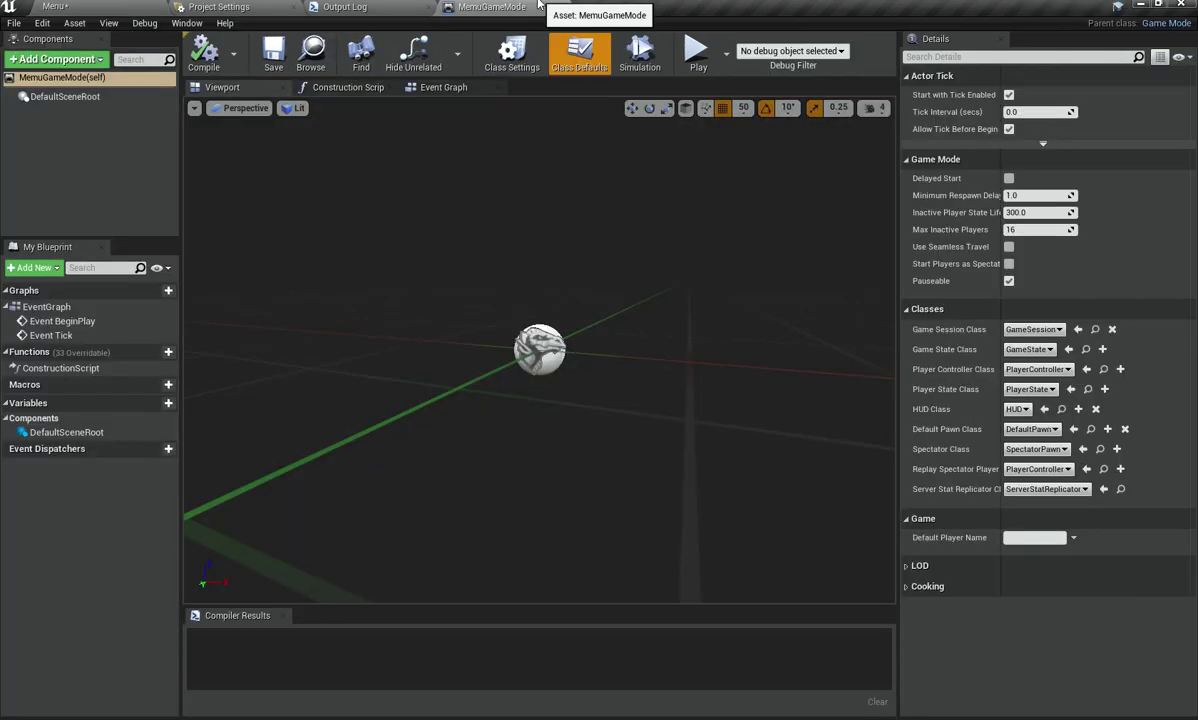
pyautogui.click(204, 50)
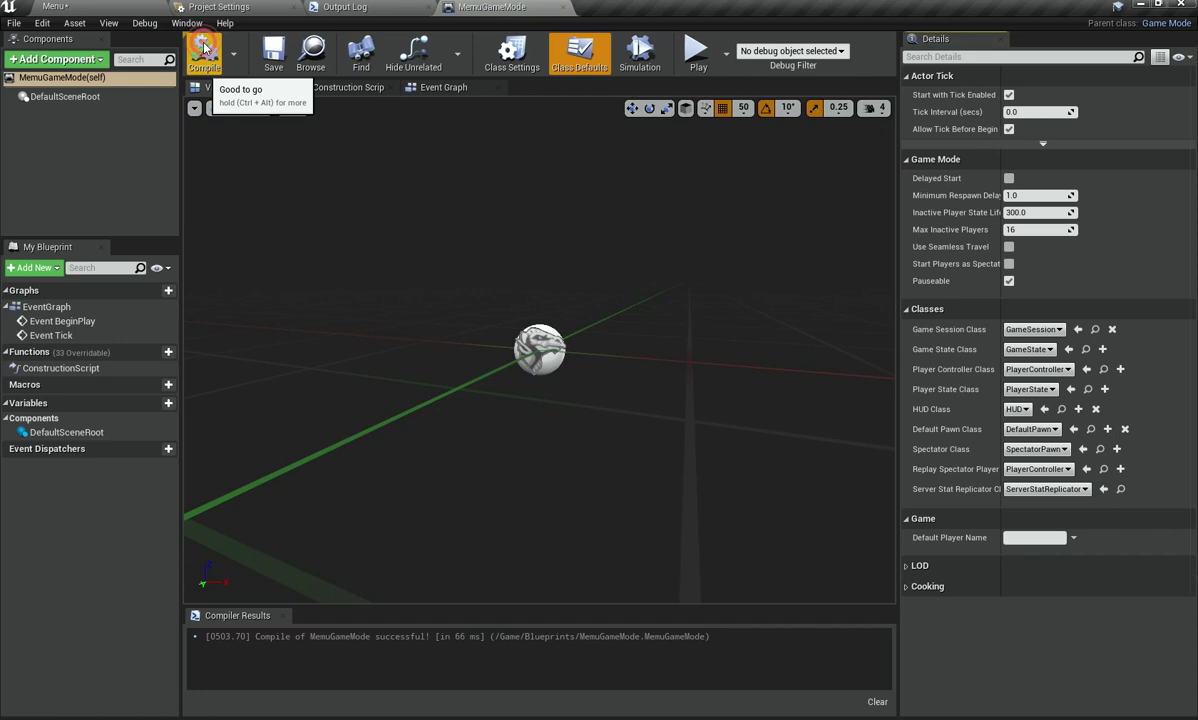
pyautogui.click(55, 6)
# Step: Add a User Interface Widget Blueprint named MenuUI in Blueprints and open its Designer
pyautogui.rightClick(508, 598)
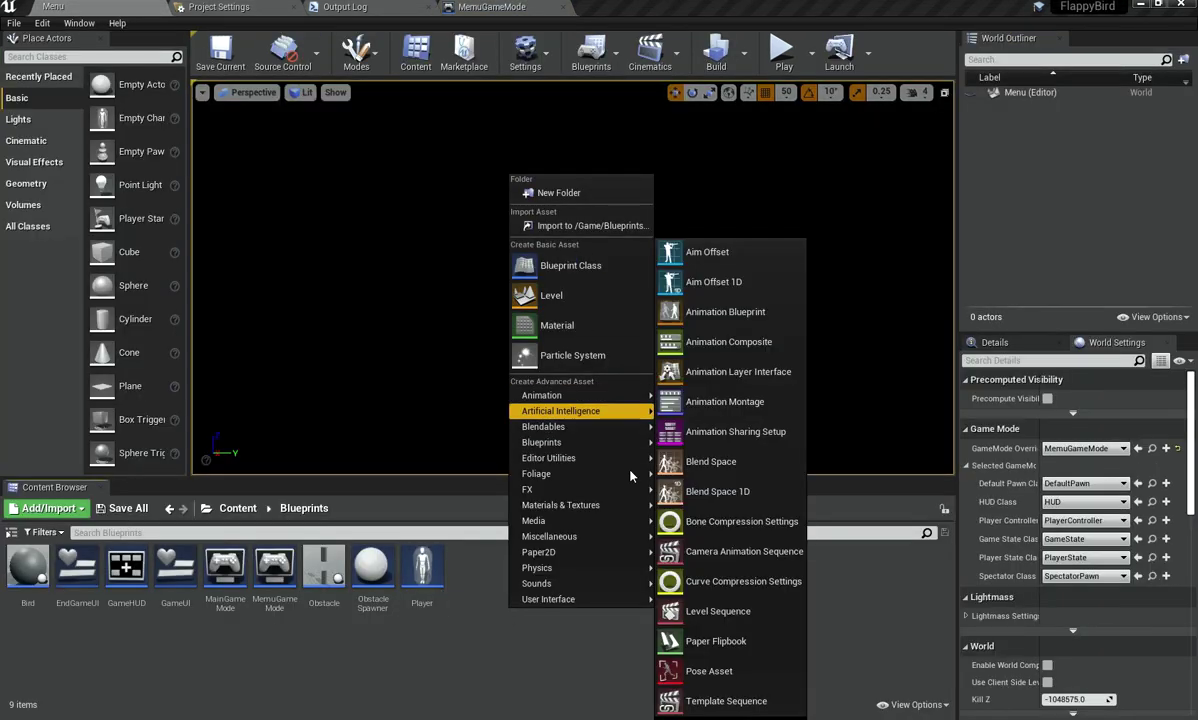
pyautogui.moveTo(617, 600)
pyautogui.click(706, 690)
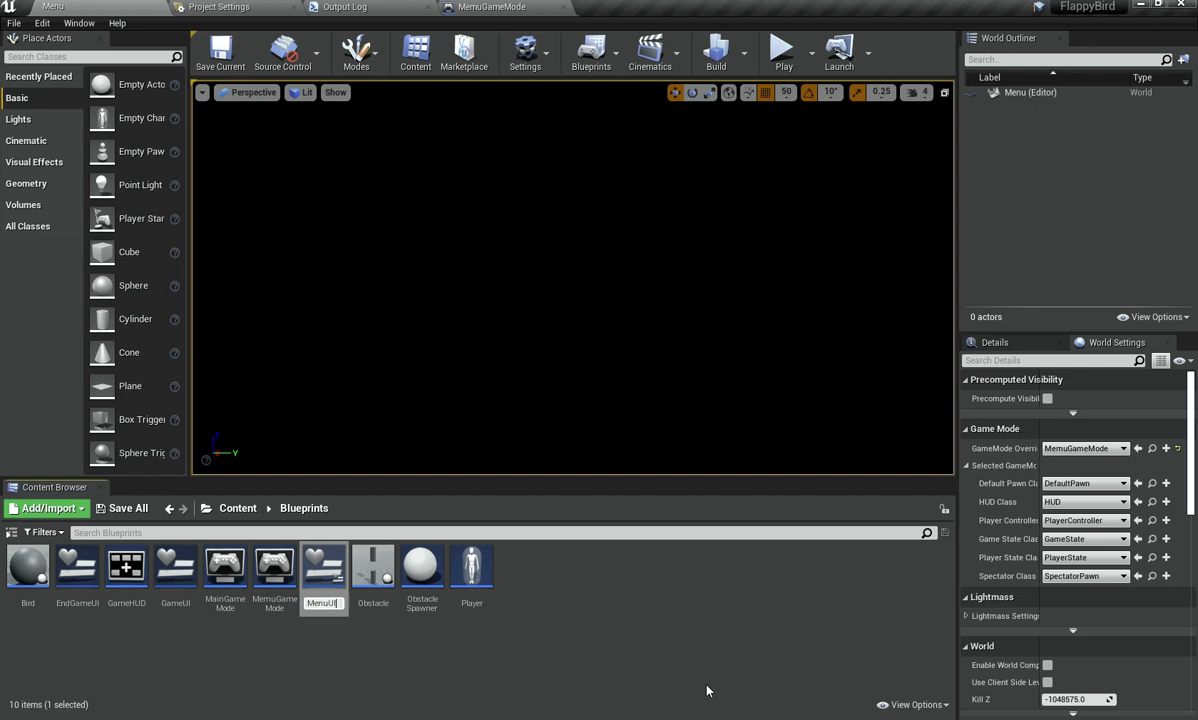
pyautogui.press('Return')
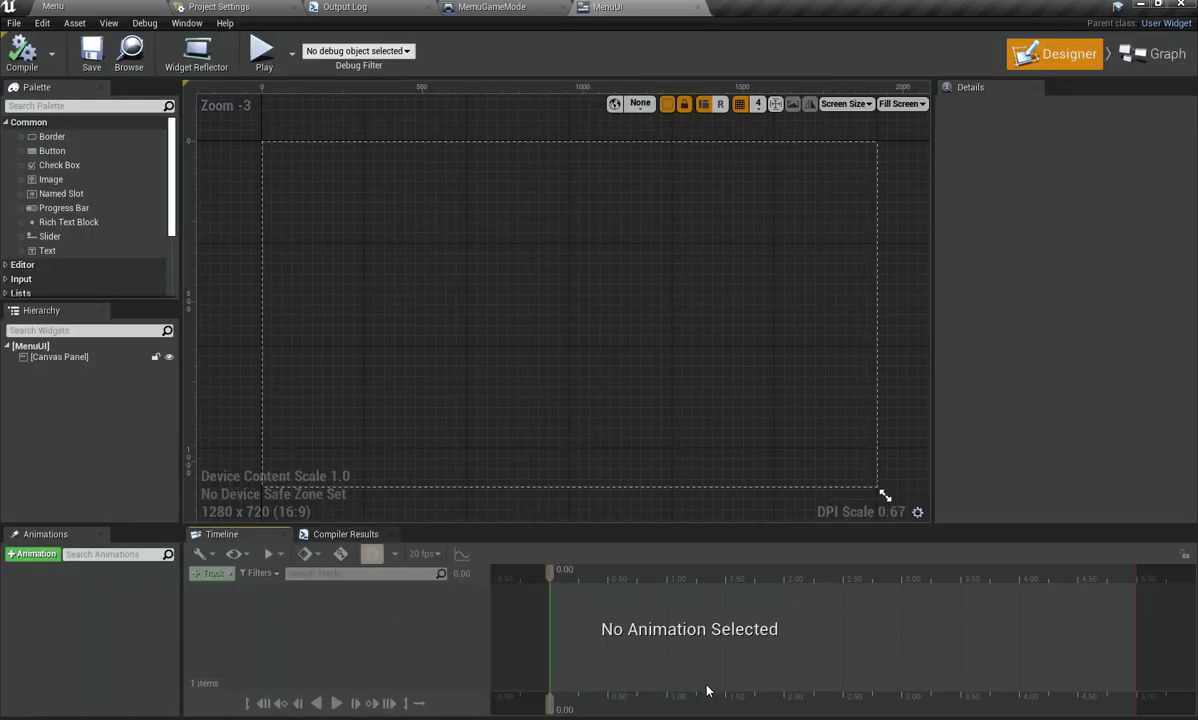
# Step: Drop a Text widget near the canvas centre and change its text to FLAPPY BIRD
pyautogui.moveTo(90, 250); pyautogui.dragTo(697, 297)
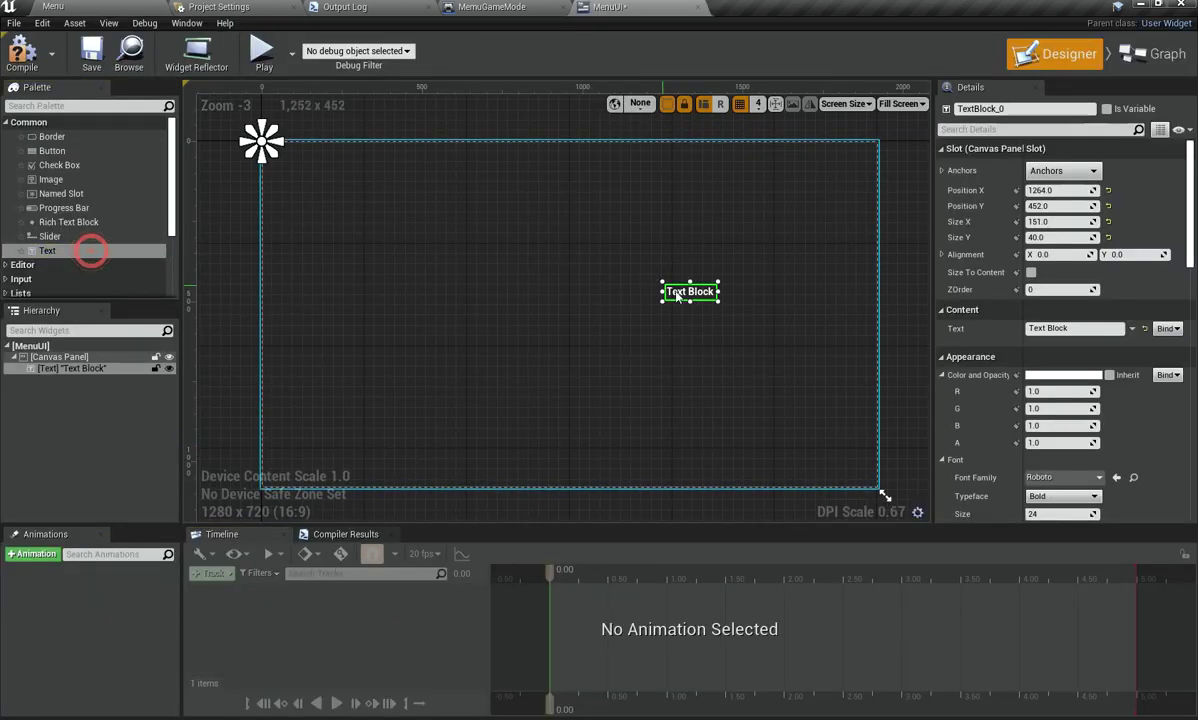
pyautogui.click(1068, 330)
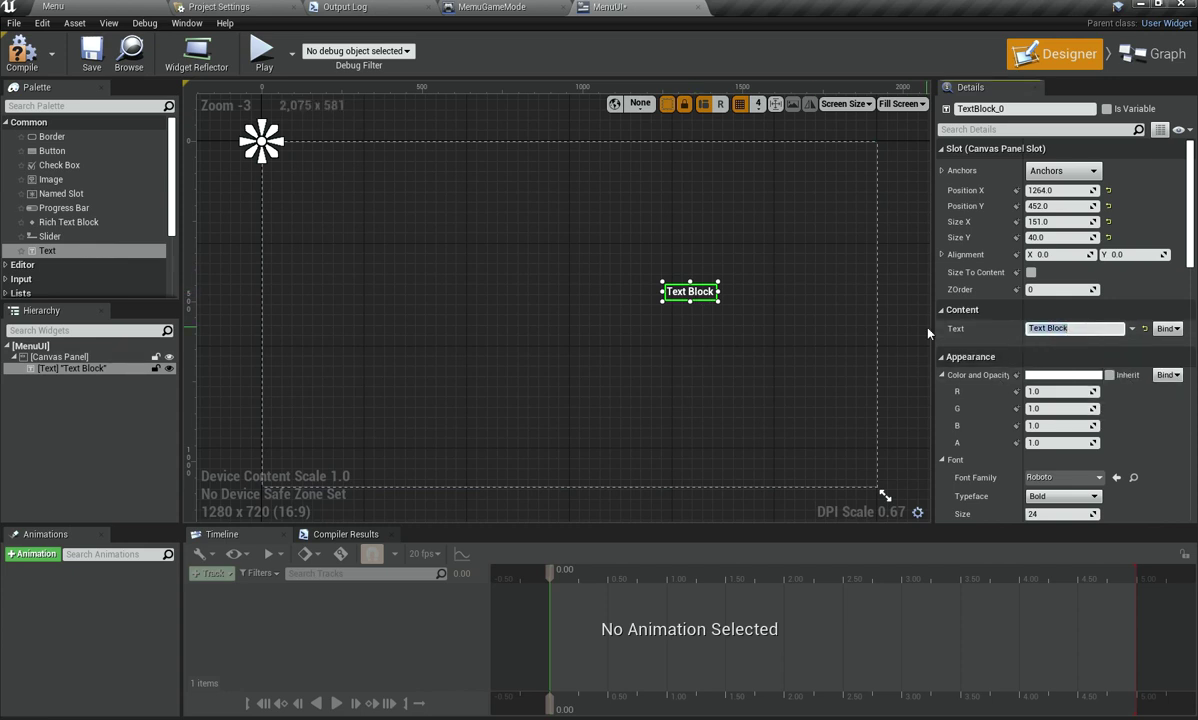
pyautogui.press('BackSpace')
pyautogui.write('FLAPPY BIRD')
pyautogui.click(476, 294)
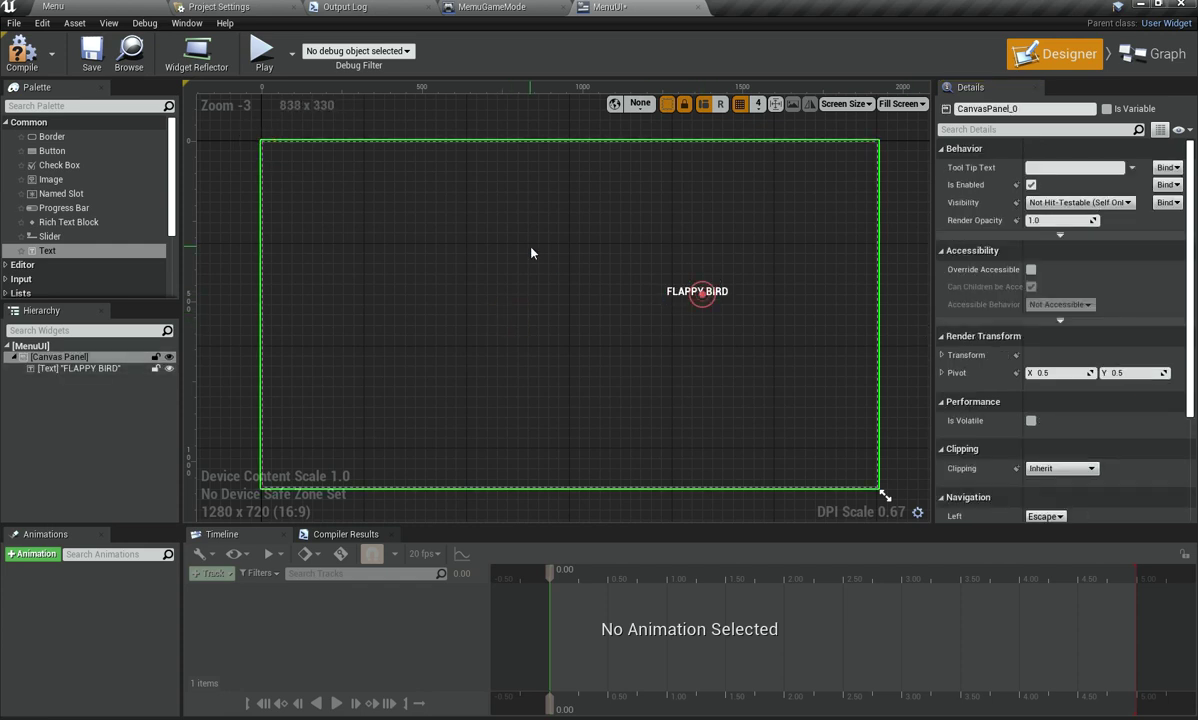
# Step: Make the title Size To Content, anchor it at the canvas centre, and zero Position X/Y
pyautogui.click(697, 291)
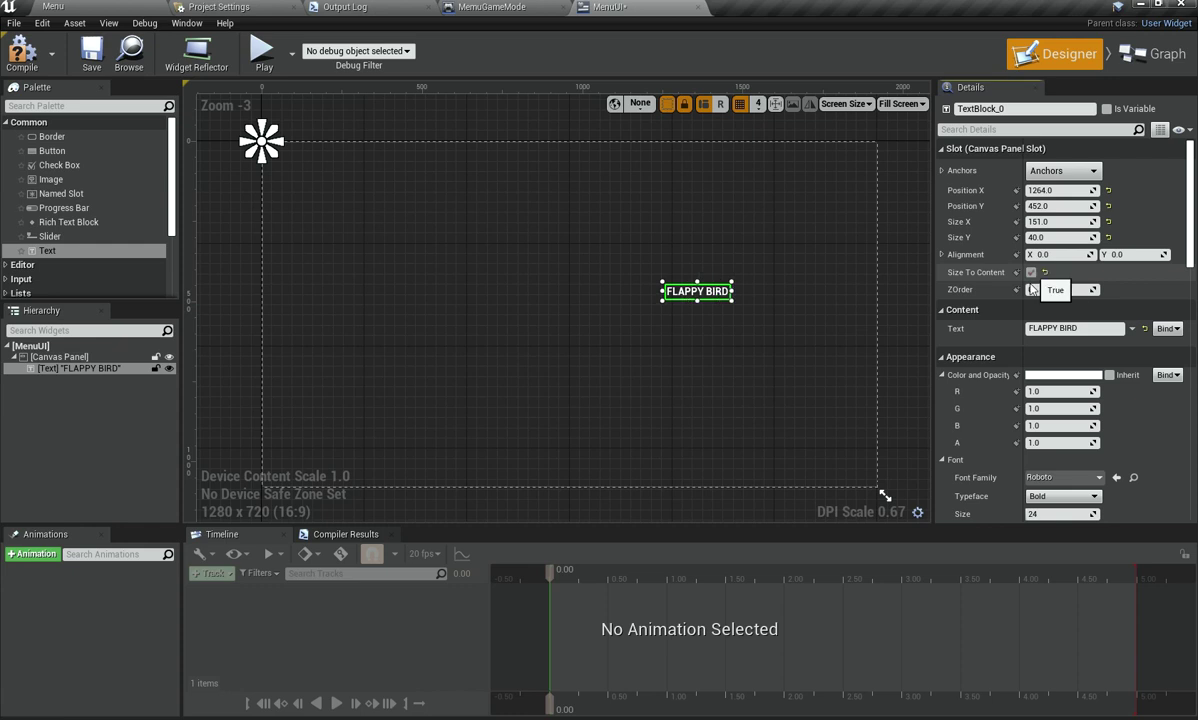
pyautogui.click(1031, 272)
pyautogui.scroll(-1, 990, 400)
pyautogui.moveTo(1045, 469); pyautogui.dragTo(1075, 469)
pyautogui.scroll(1, 1040, 250)
pyautogui.click(1061, 172)
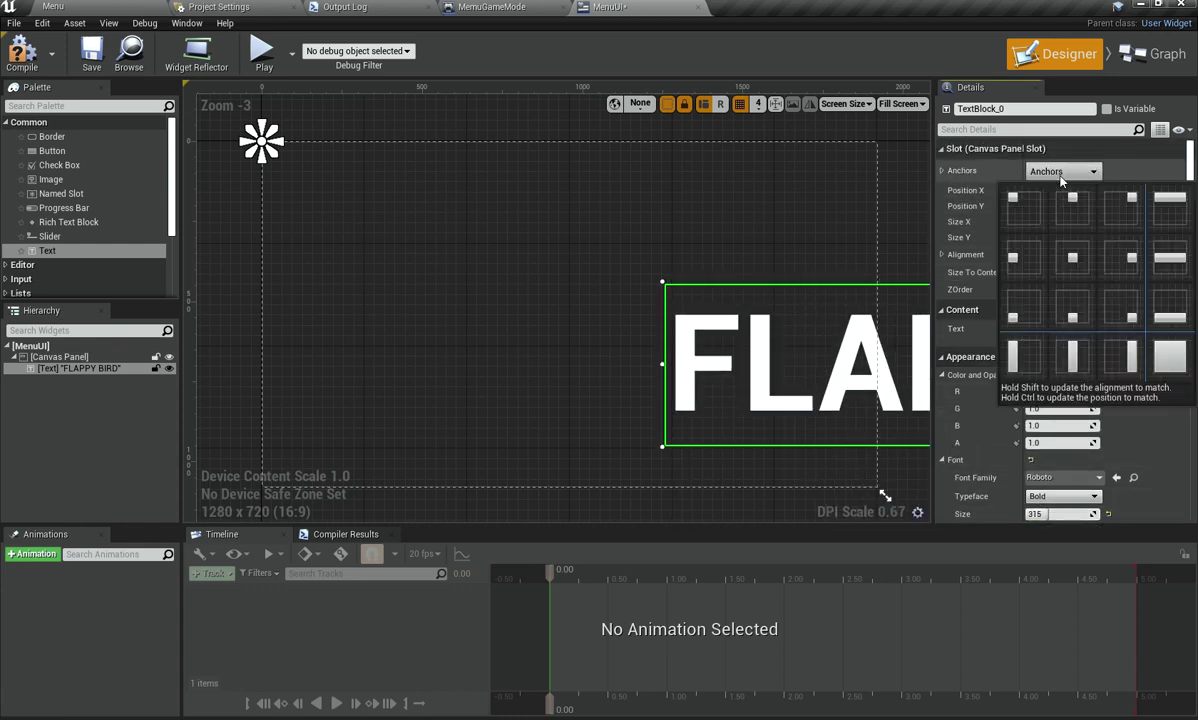
pyautogui.click(1075, 262)
pyautogui.click(1108, 190)
pyautogui.click(1108, 206)
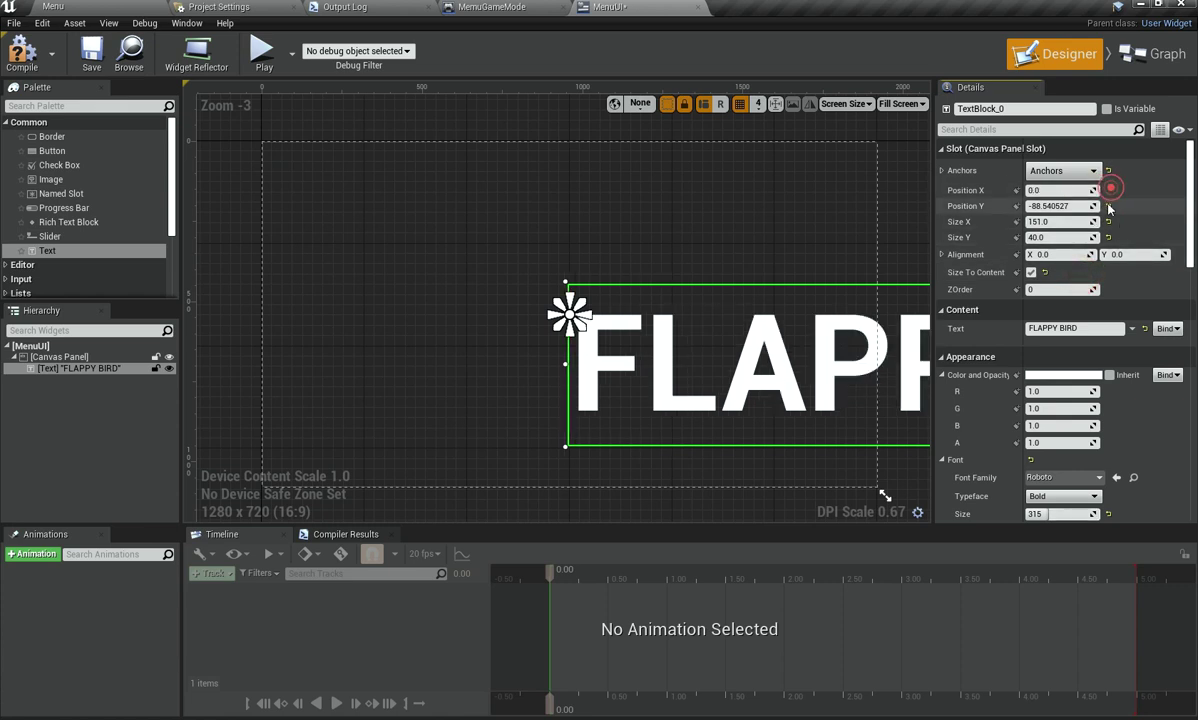
# Step: Set the title's alignment to 0.5/1.0 and font size 172, and raise it above centre
pyautogui.click(1073, 256)
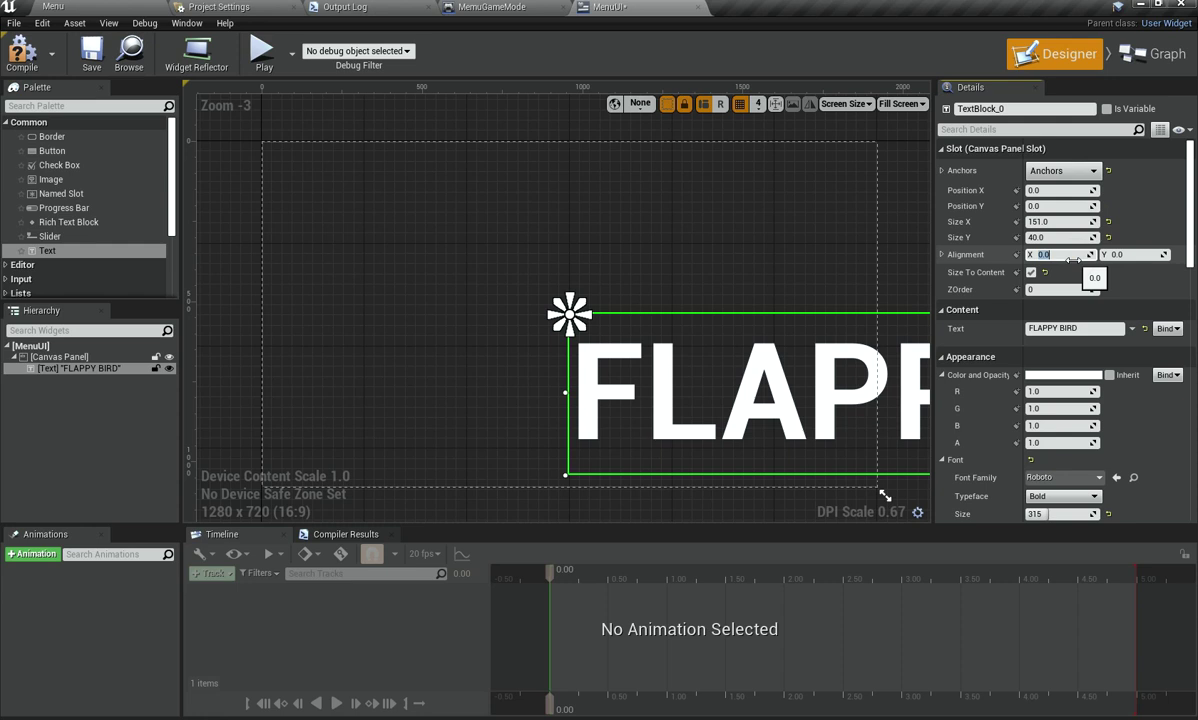
pyautogui.write('.5')
pyautogui.press('Return')
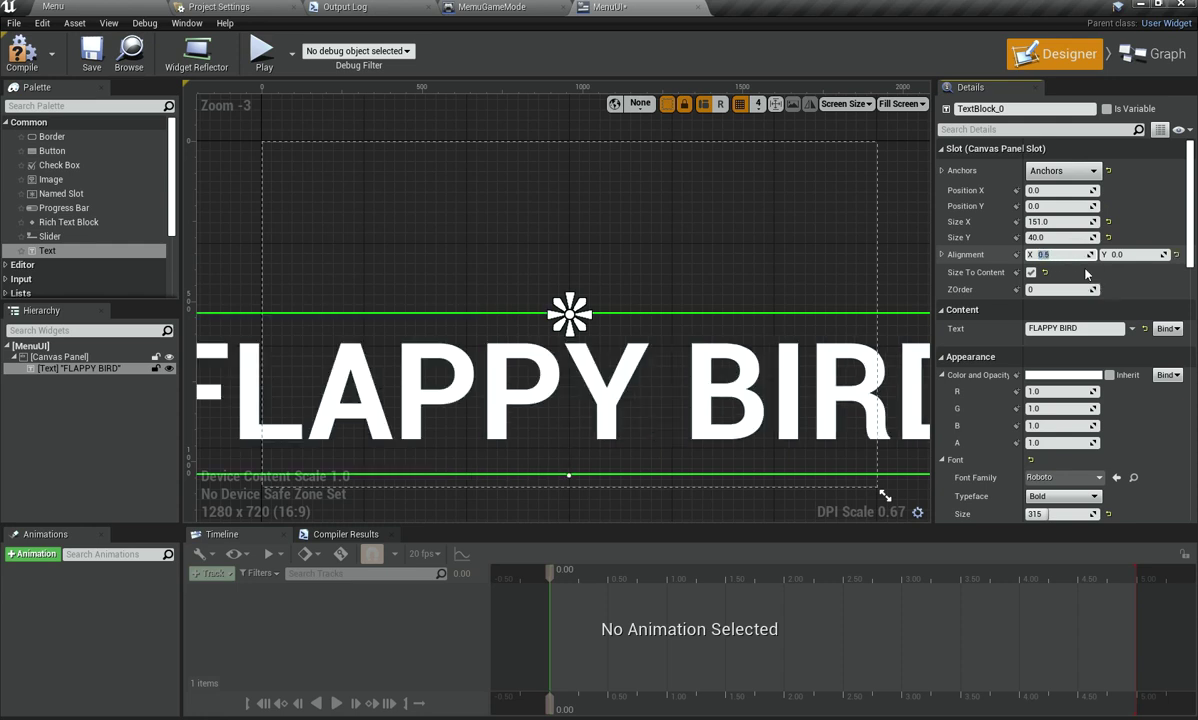
pyautogui.scroll(-1, 1053, 490)
pyautogui.moveTo(1053, 497); pyautogui.dragTo(995, 497)
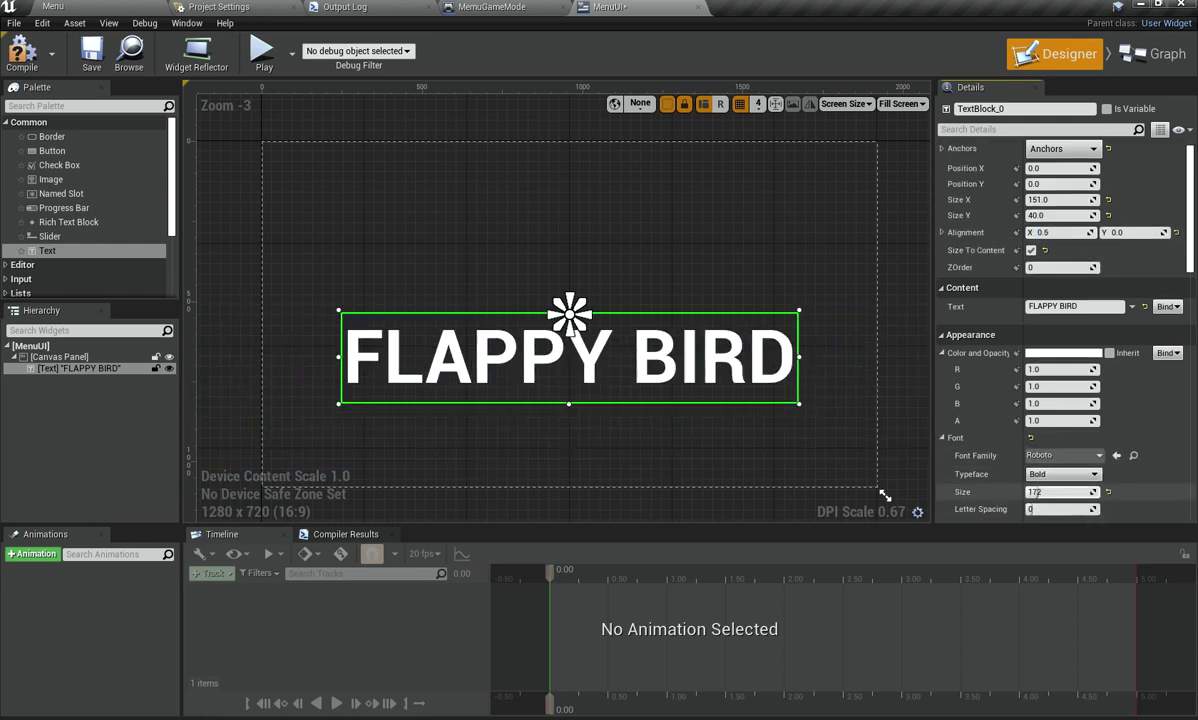
pyautogui.write('1')
pyautogui.press('Return')
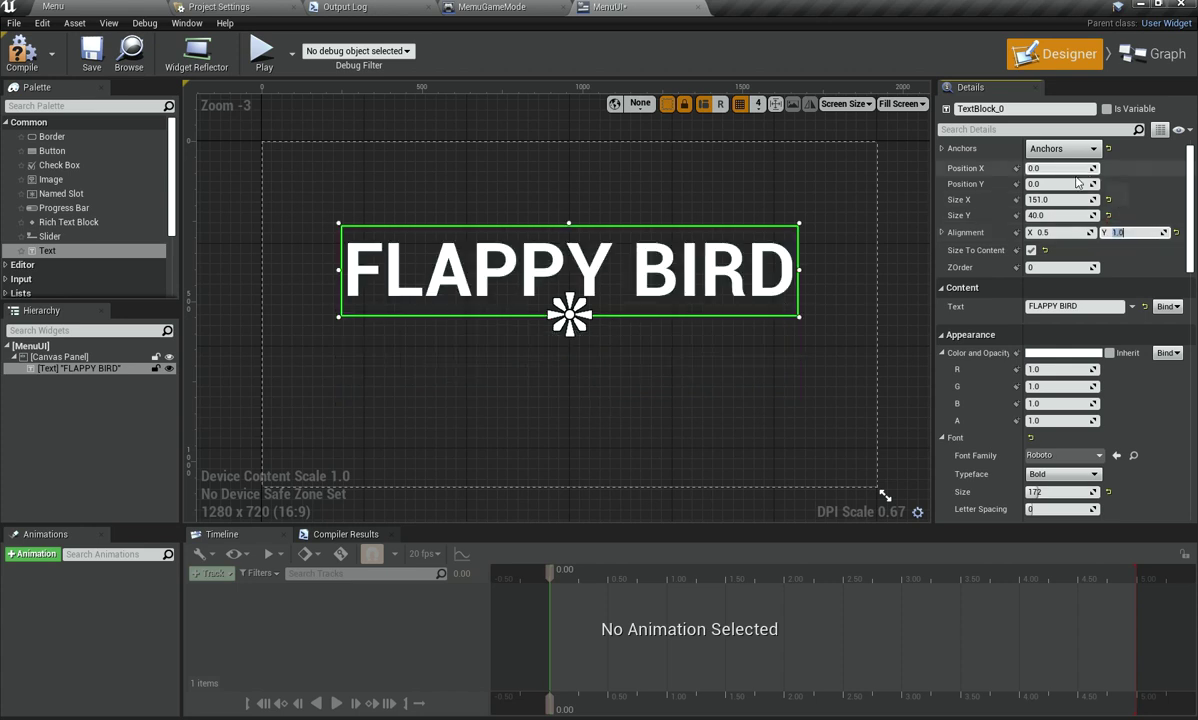
pyautogui.moveTo(1060, 184); pyautogui.dragTo(1006, 184)
# Step: Set the title's Color and Opacity to green
pyautogui.click(1087, 353)
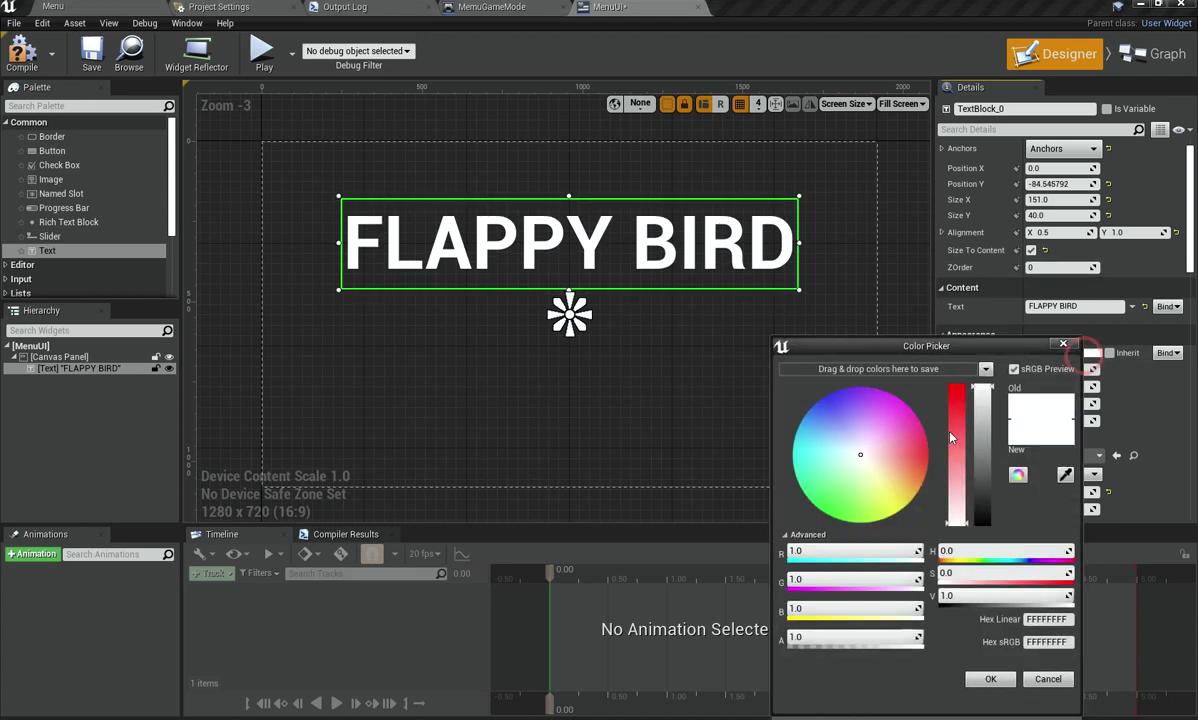
pyautogui.click(957, 392)
pyautogui.moveTo(983, 390); pyautogui.dragTo(983, 400)
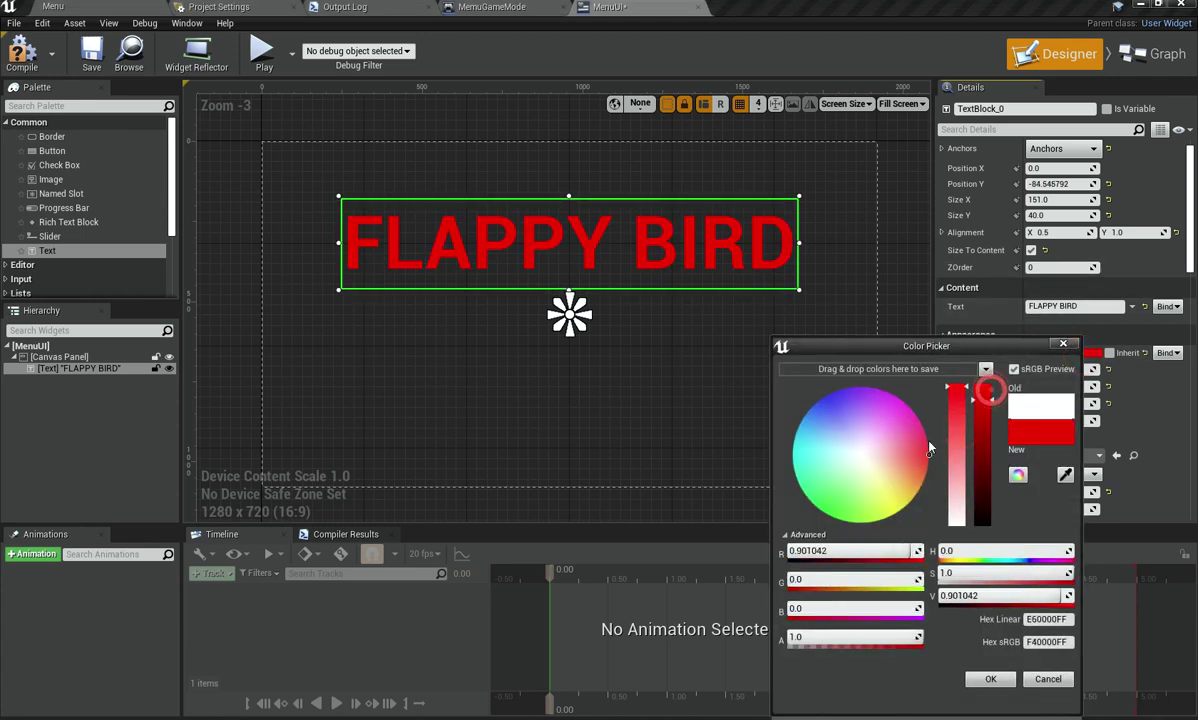
pyautogui.click(921, 455)
pyautogui.moveTo(904, 449)
pyautogui.mouseDown()
pyautogui.moveTo(872, 500)
pyautogui.moveTo(777, 475)
pyautogui.mouseUp()
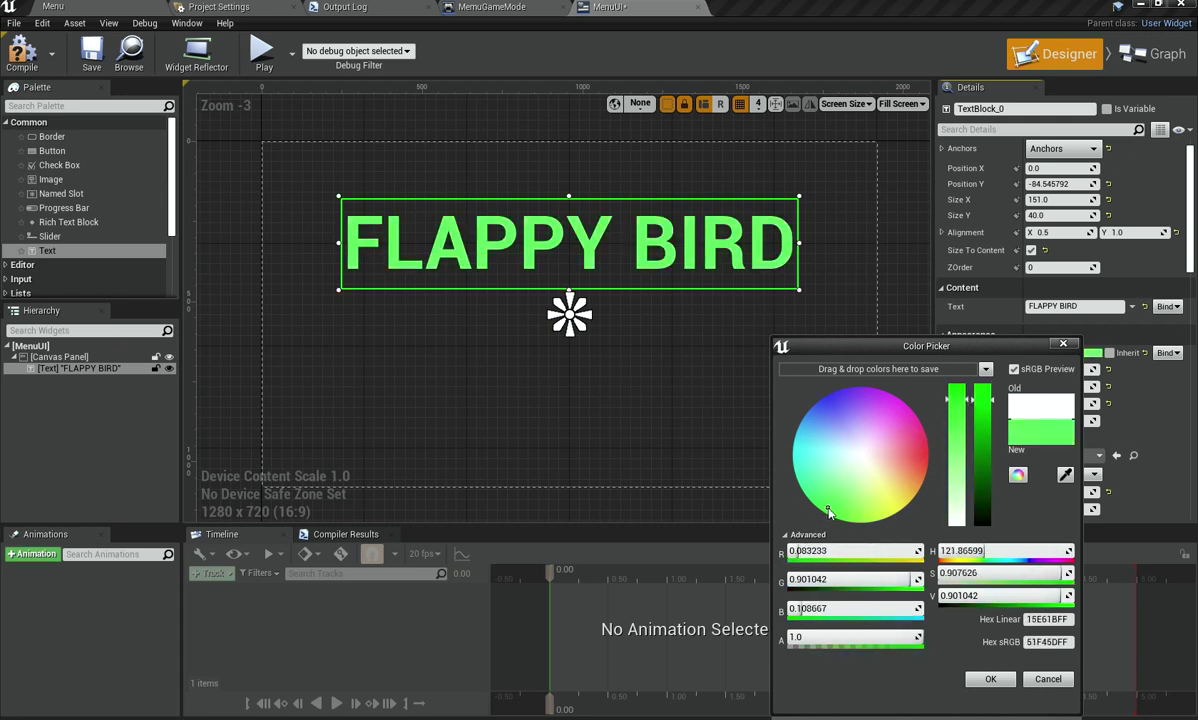
pyautogui.click(1005, 679)
# Step: Give the title a black outline of size 22 and preview the game
pyautogui.scroll(-4, 1050, 440)
pyautogui.moveTo(1060, 416); pyautogui.dragTo(1105, 416)
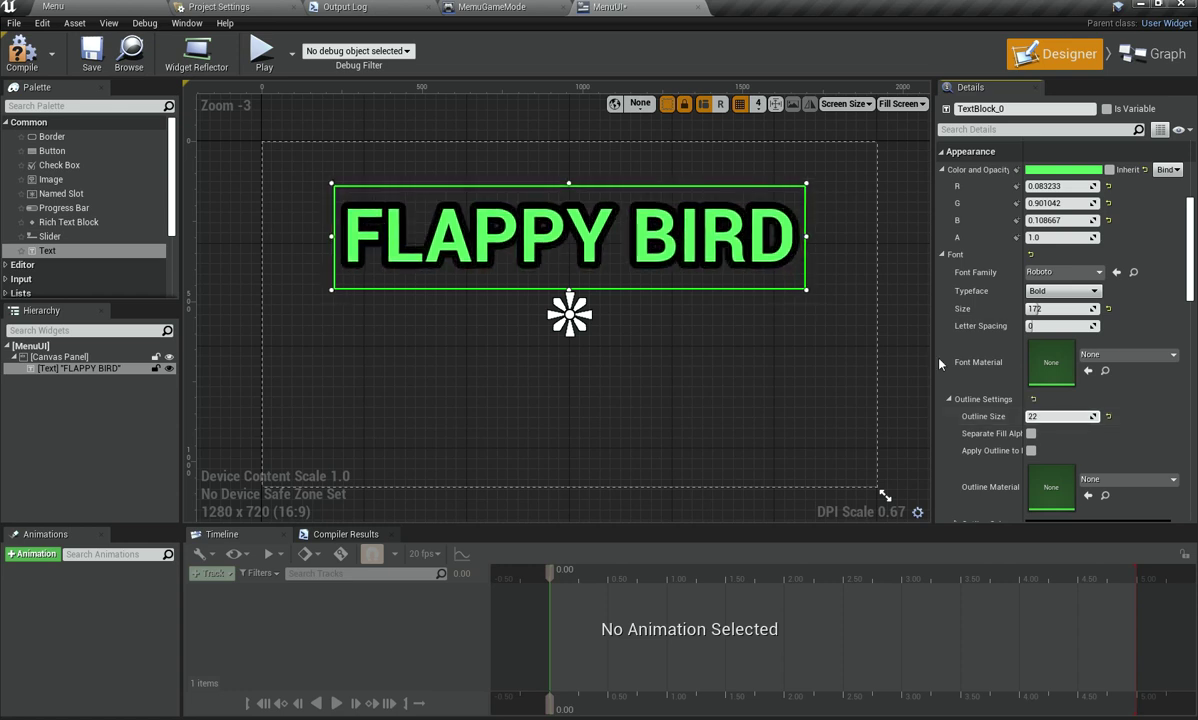
pyautogui.click(266, 52)
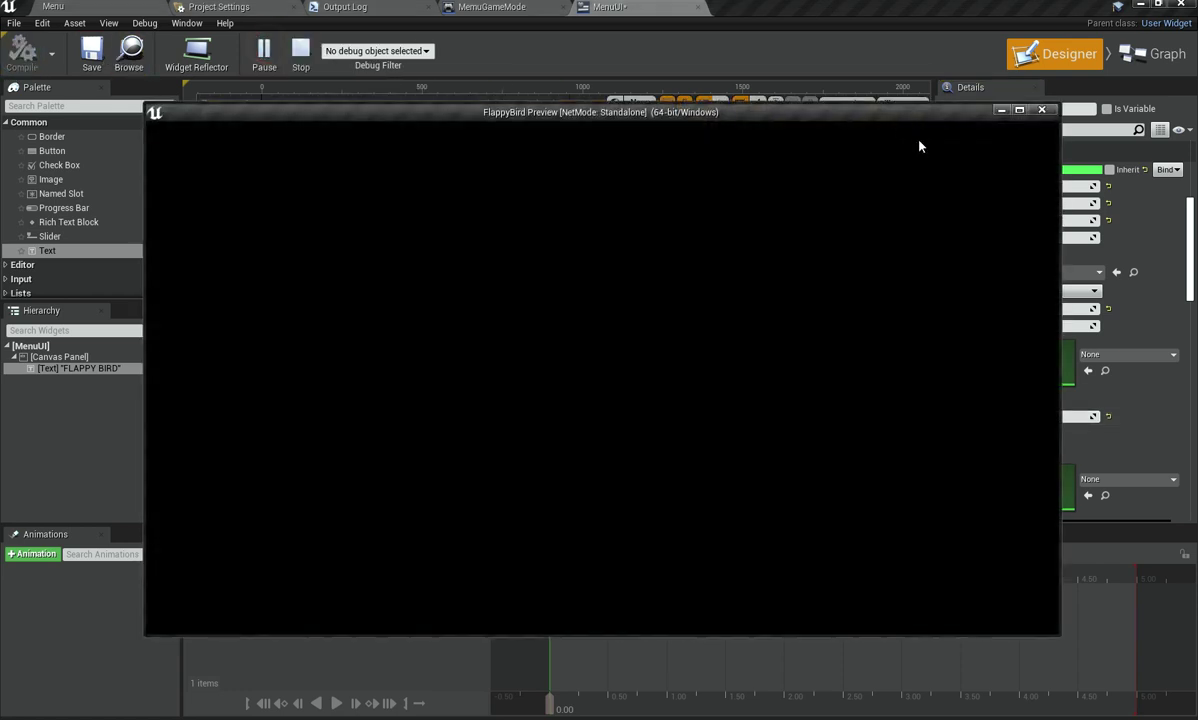
pyautogui.click(1041, 109)
pyautogui.click(491, 7)
# Step: Delete the Event Tick node from the MemuGameMode event graph
pyautogui.click(436, 88)
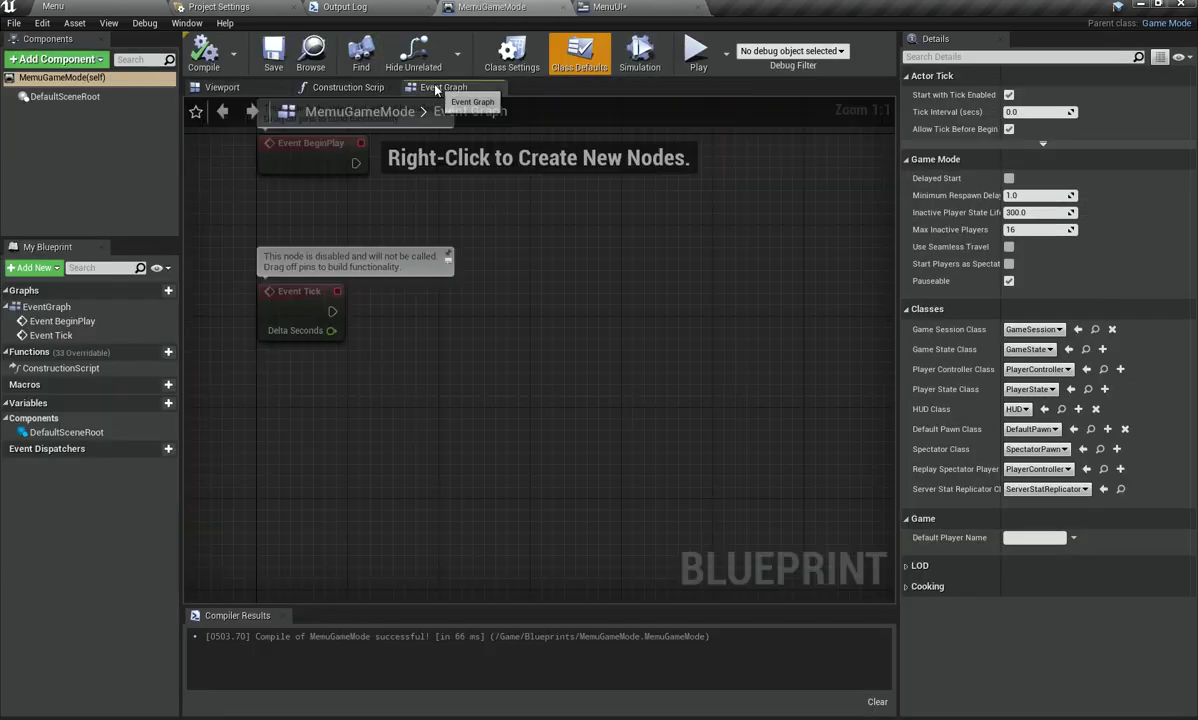
pyautogui.moveTo(287, 272); pyautogui.dragTo(454, 522)
pyautogui.moveTo(318, 414); pyautogui.dragTo(492, 508)
pyautogui.press('Delete')
pyautogui.moveTo(534, 298); pyautogui.dragTo(492, 366, button='right')
# Step: Add a Create Widget node after Event BeginPlay with class MenuUI
pyautogui.moveTo(447, 378); pyautogui.dragTo(548, 381)
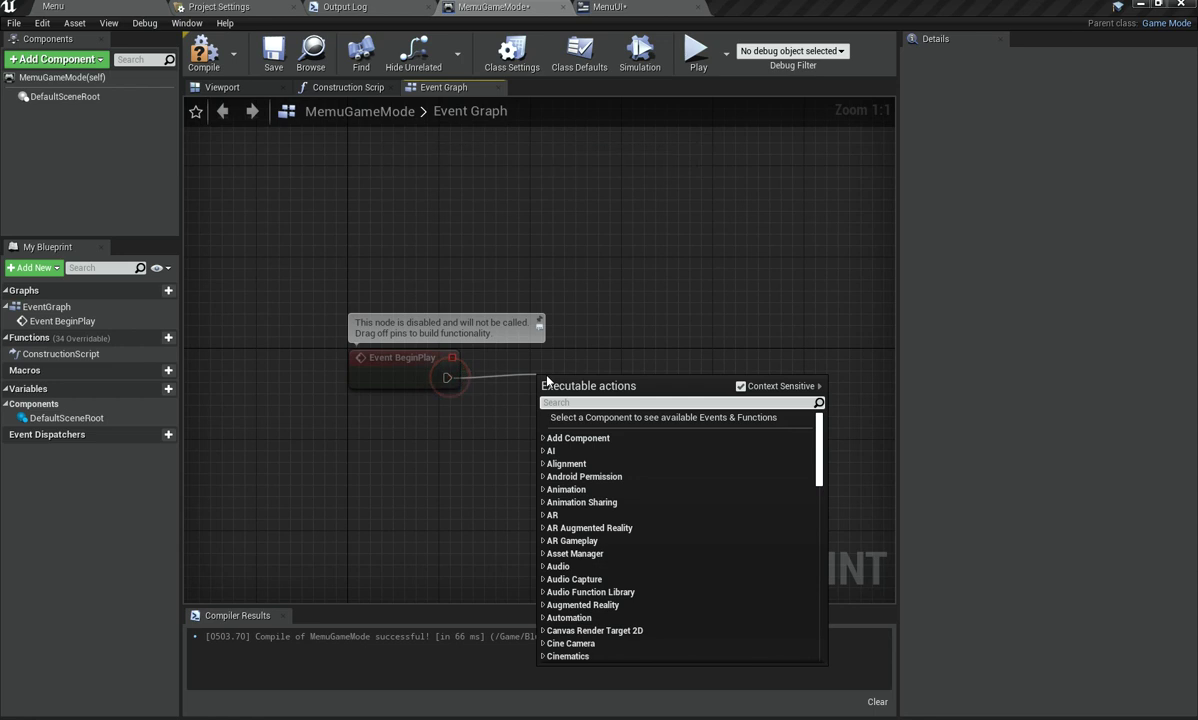
pyautogui.write('creas')
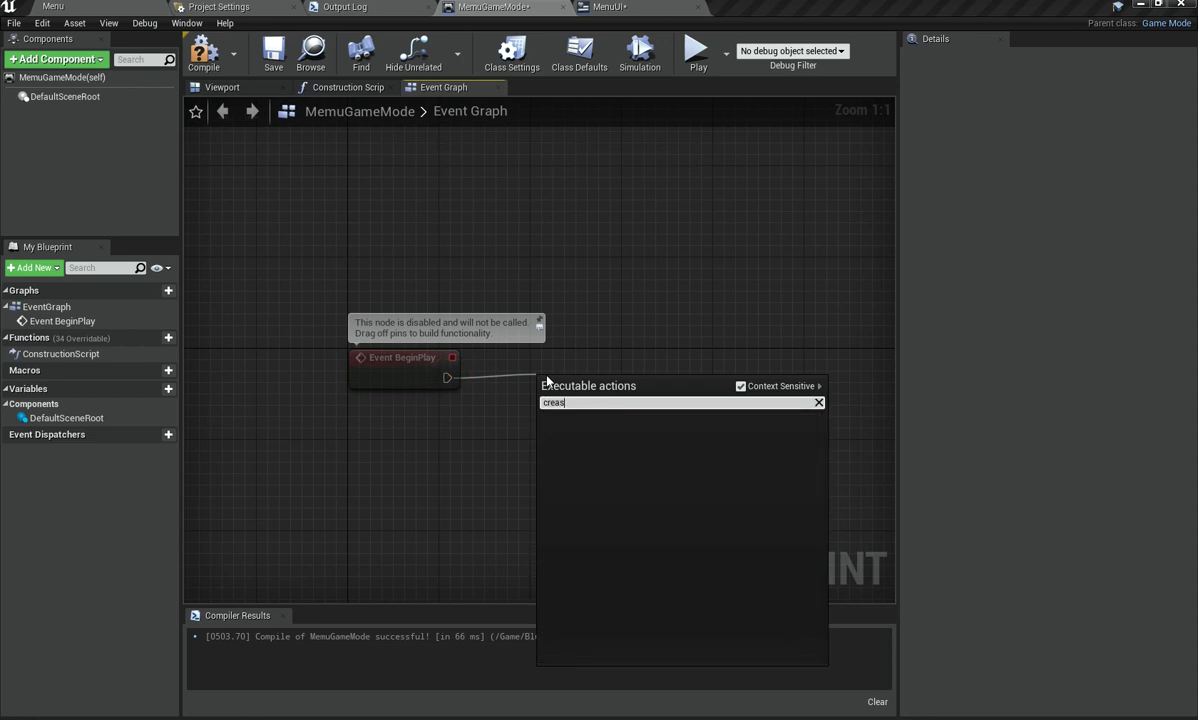
pyautogui.press('BackSpace')
pyautogui.write('te')
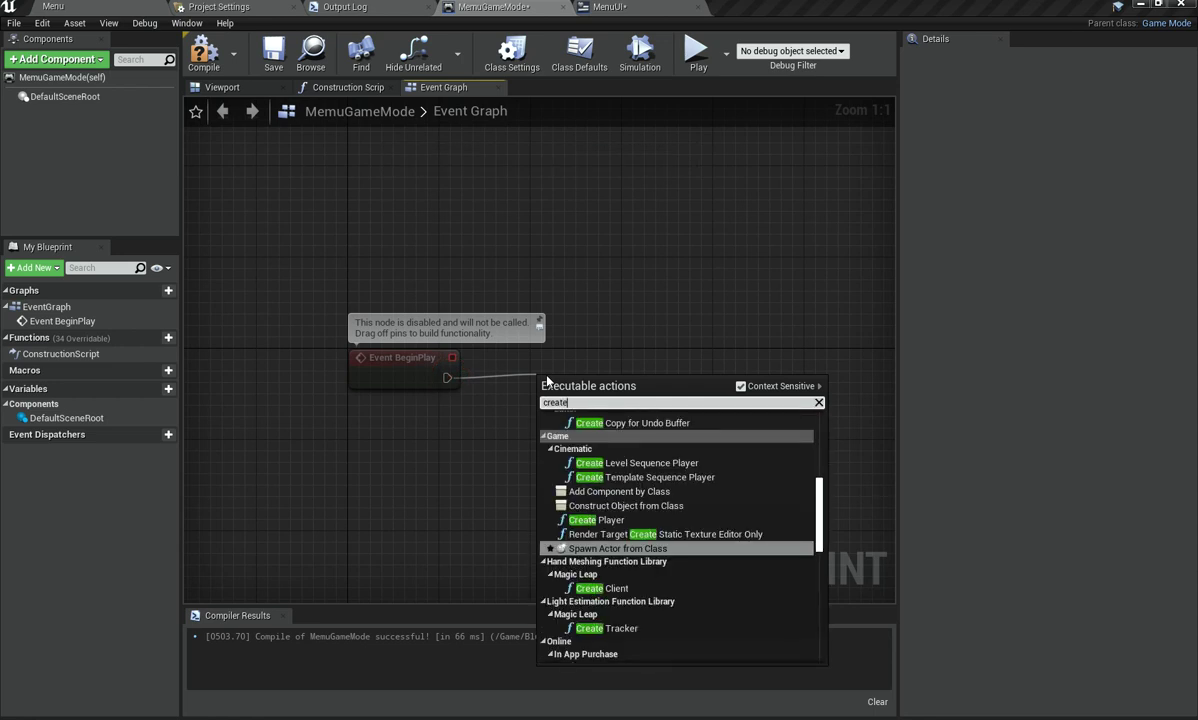
pyautogui.write(' w')
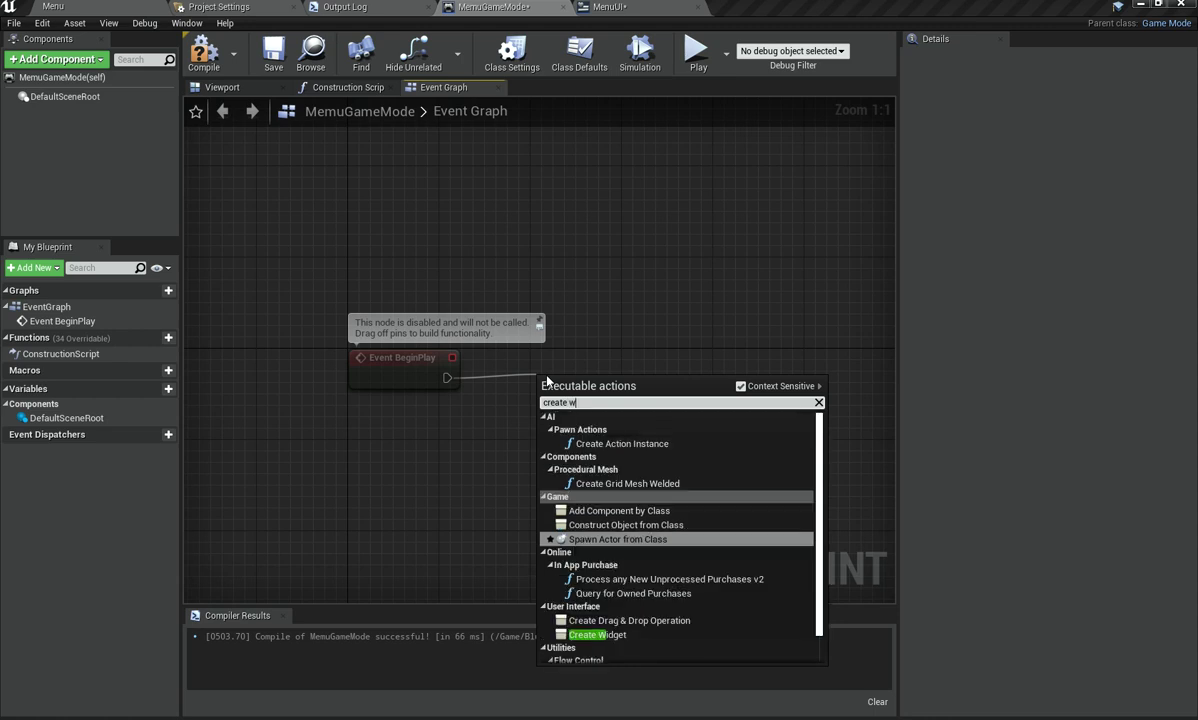
pyautogui.click(640, 635)
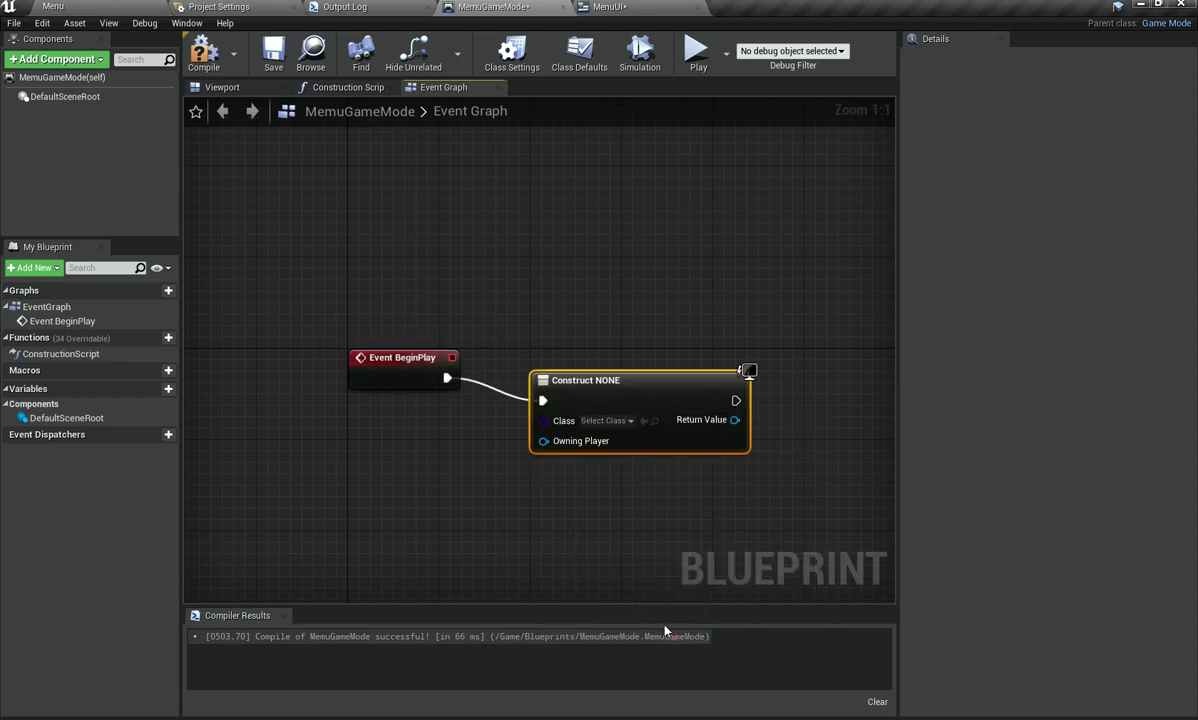
pyautogui.moveTo(570, 387); pyautogui.dragTo(555, 365)
pyautogui.click(607, 398)
pyautogui.click(610, 488)
# Step: Pass the widget to an Add to Player Screen node, compile, and preview the FLAPPY BIRD menu
pyautogui.moveTo(826, 481); pyautogui.dragTo(618, 489, button='right')
pyautogui.moveTo(501, 404); pyautogui.dragTo(565, 390)
pyautogui.write('add')
pyautogui.write('t')
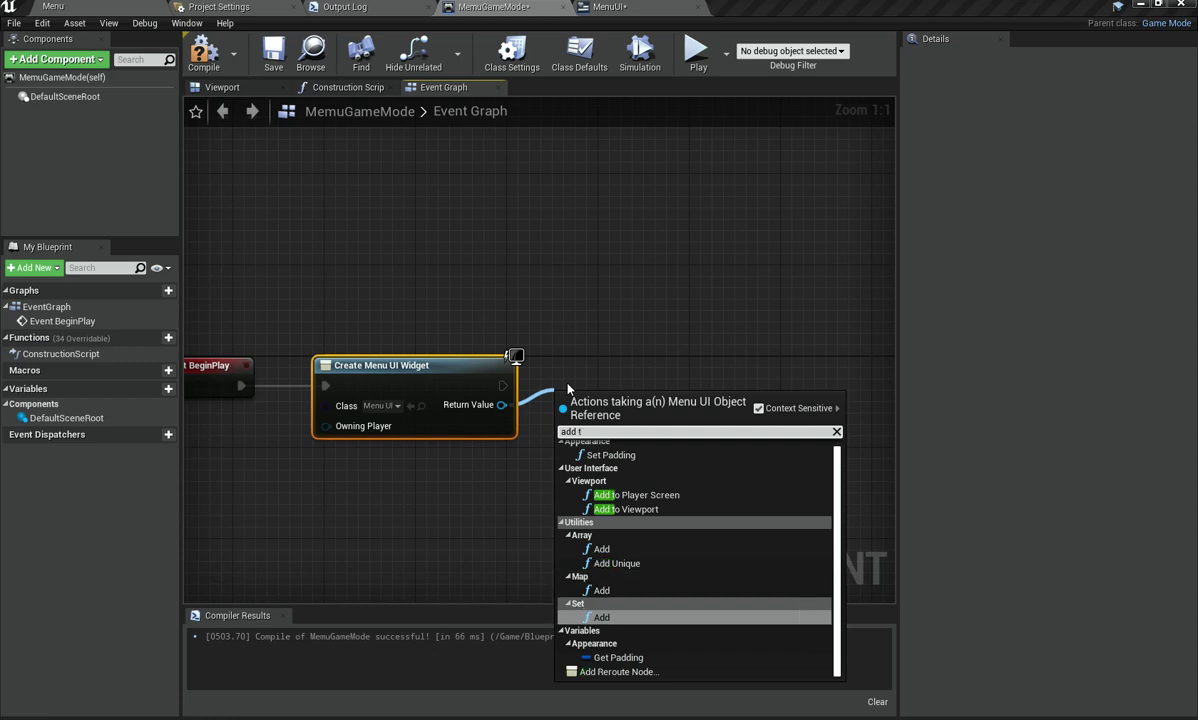
pyautogui.write('o')
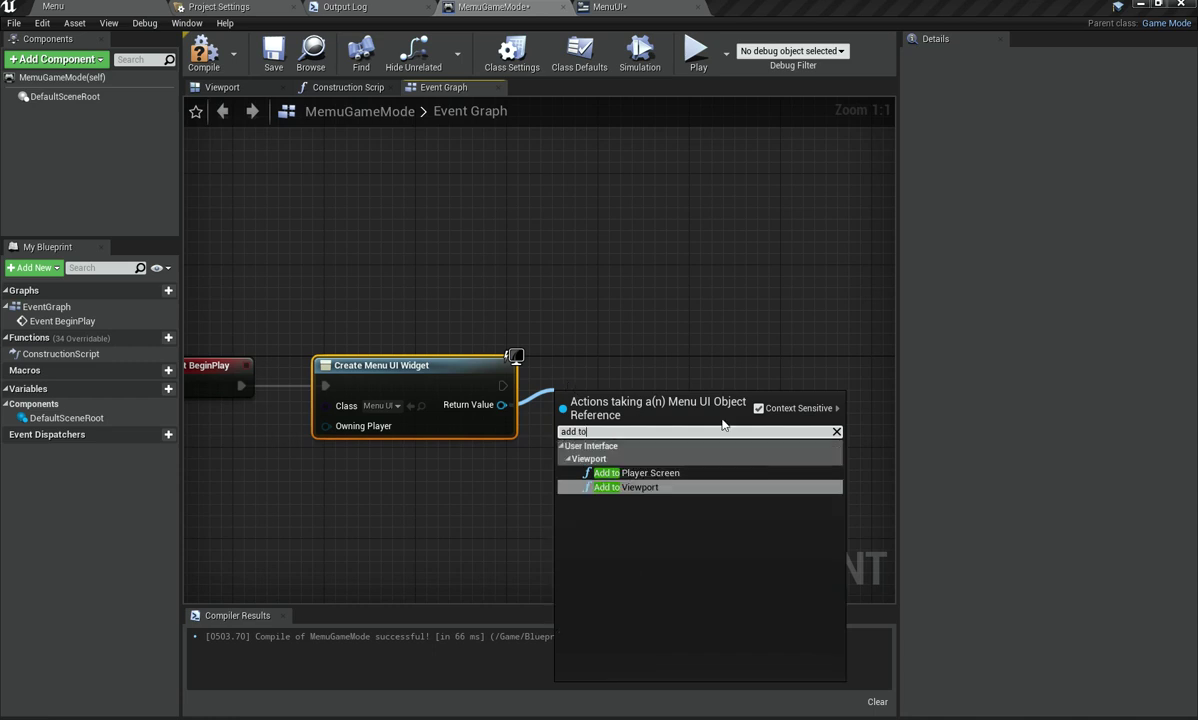
pyautogui.click(636, 473)
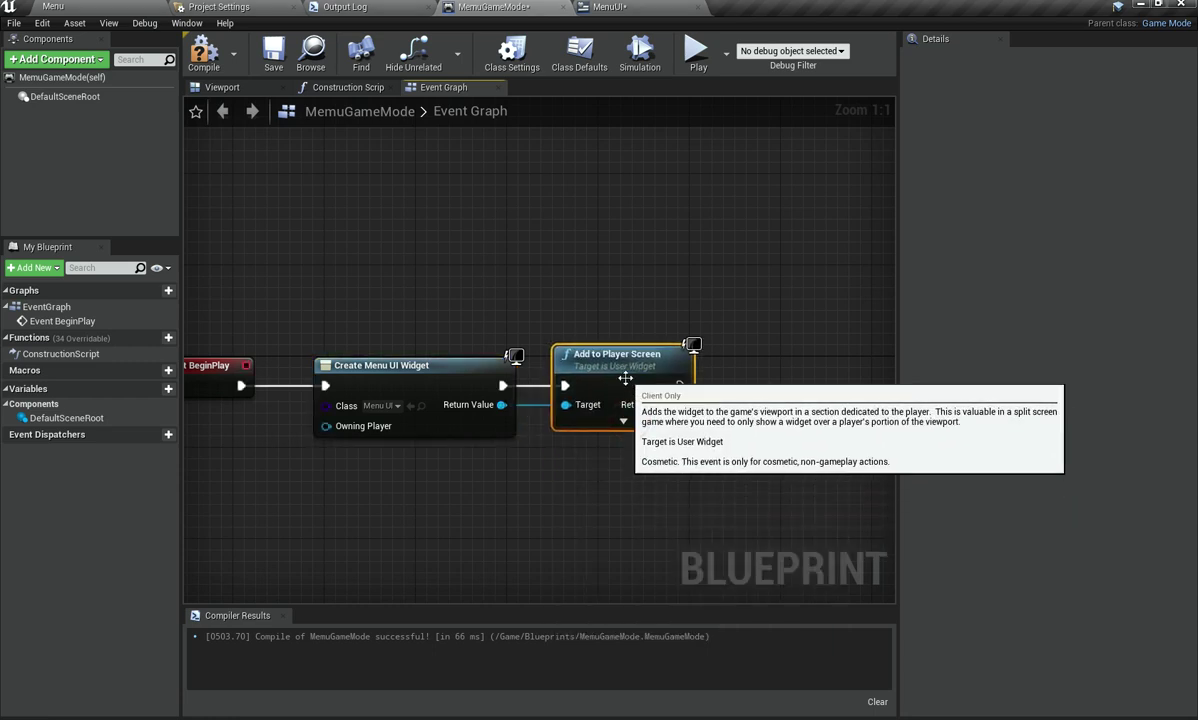
pyautogui.moveTo(663, 458); pyautogui.dragTo(468, 420, button='right')
pyautogui.click(468, 420)
pyautogui.click(204, 52)
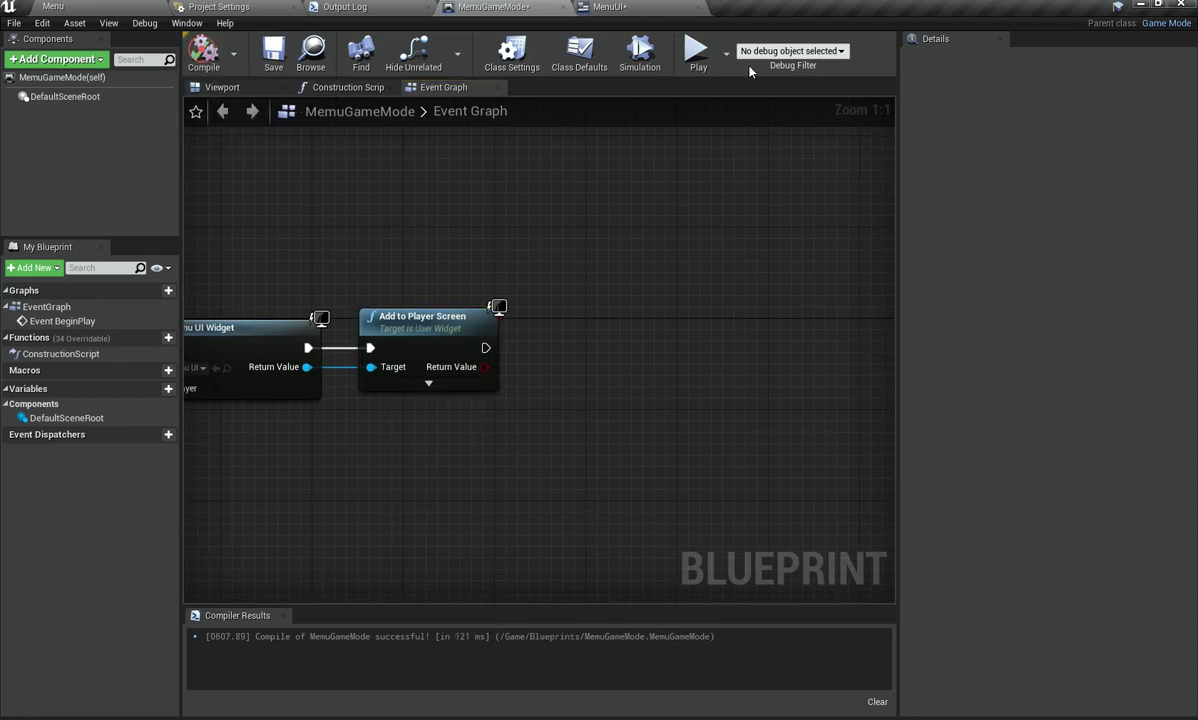
pyautogui.click(698, 52)
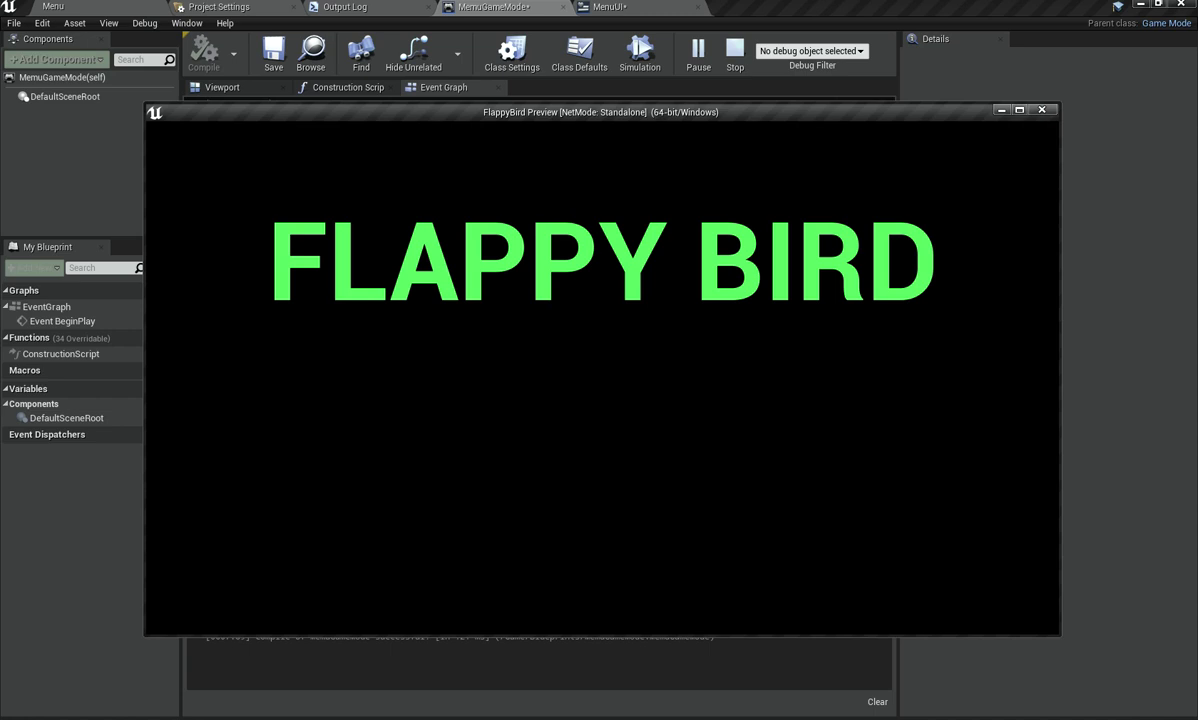
pyautogui.press('Escape')
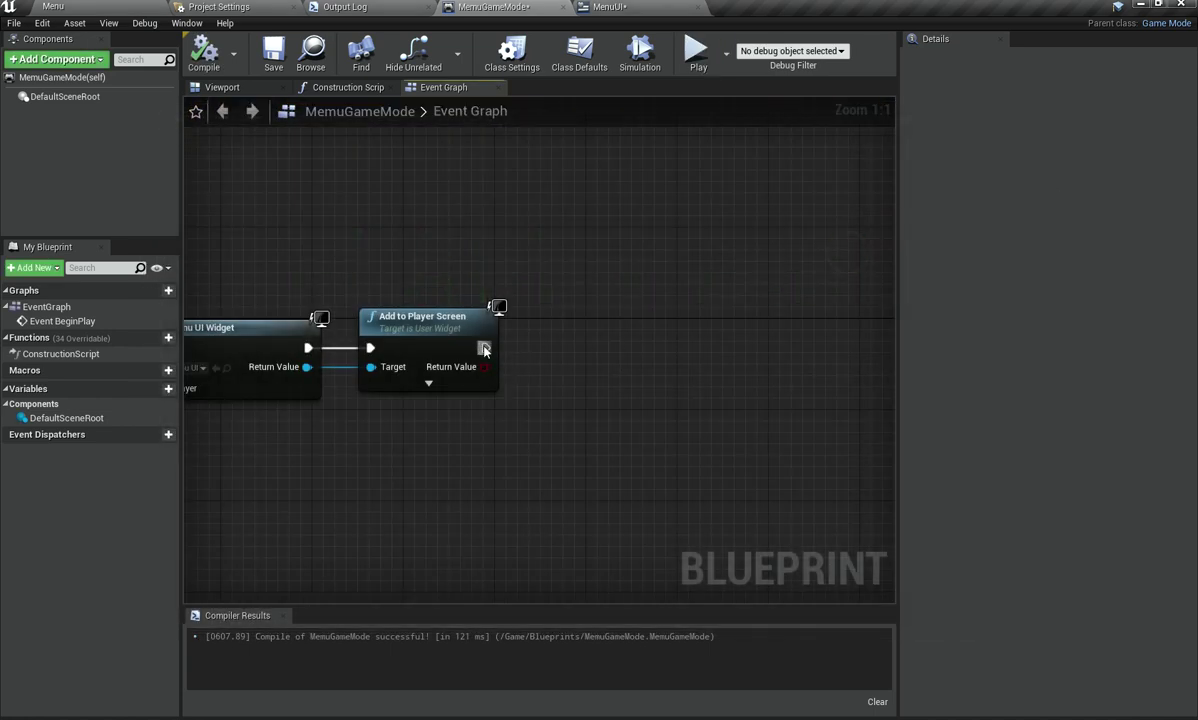
# Step: Search the blueprint actions for set and mouse-cursor nodes from Add to Player Screen
pyautogui.moveTo(484, 349); pyautogui.dragTo(570, 347)
pyautogui.write('set')
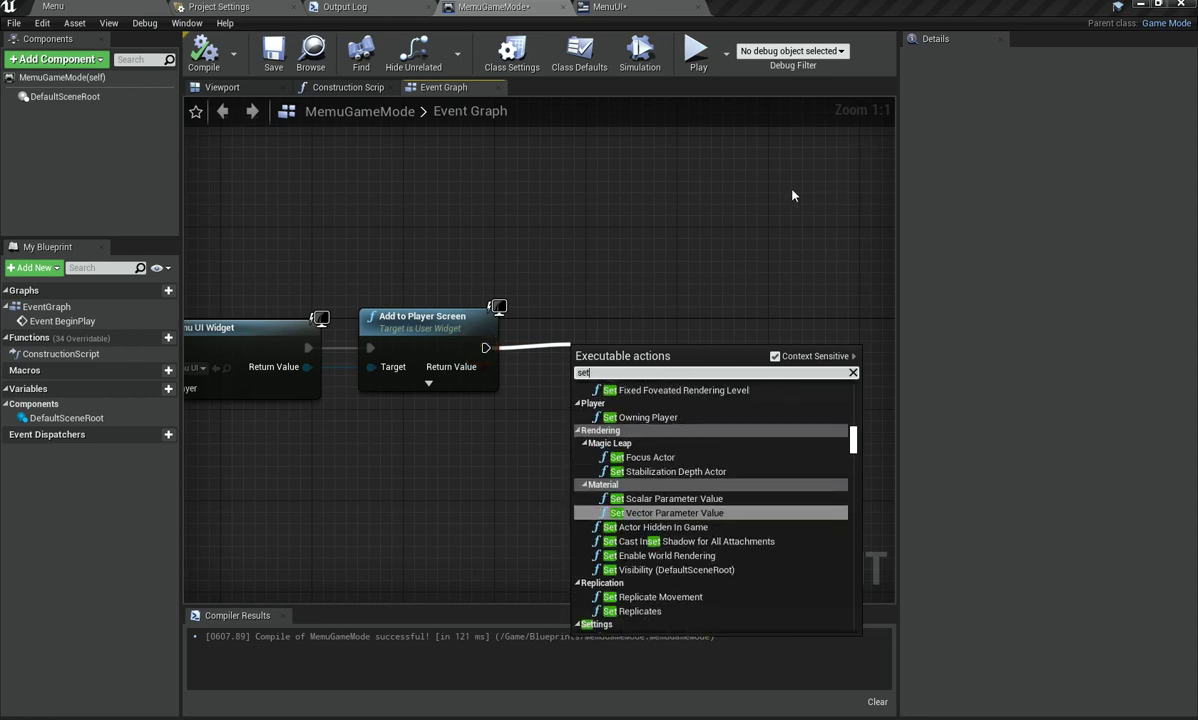
pyautogui.click(553, 217)
pyautogui.rightClick(550, 217)
pyautogui.write('fg')
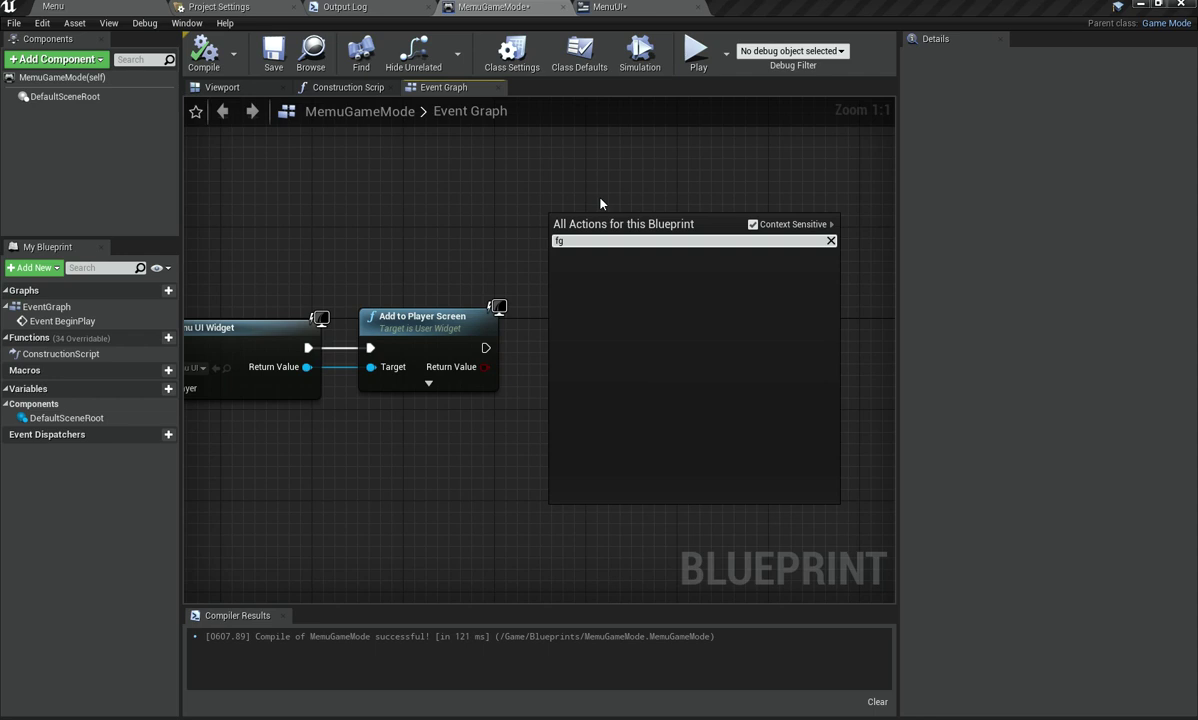
pyautogui.click(364, 163)
pyautogui.rightClick(625, 302)
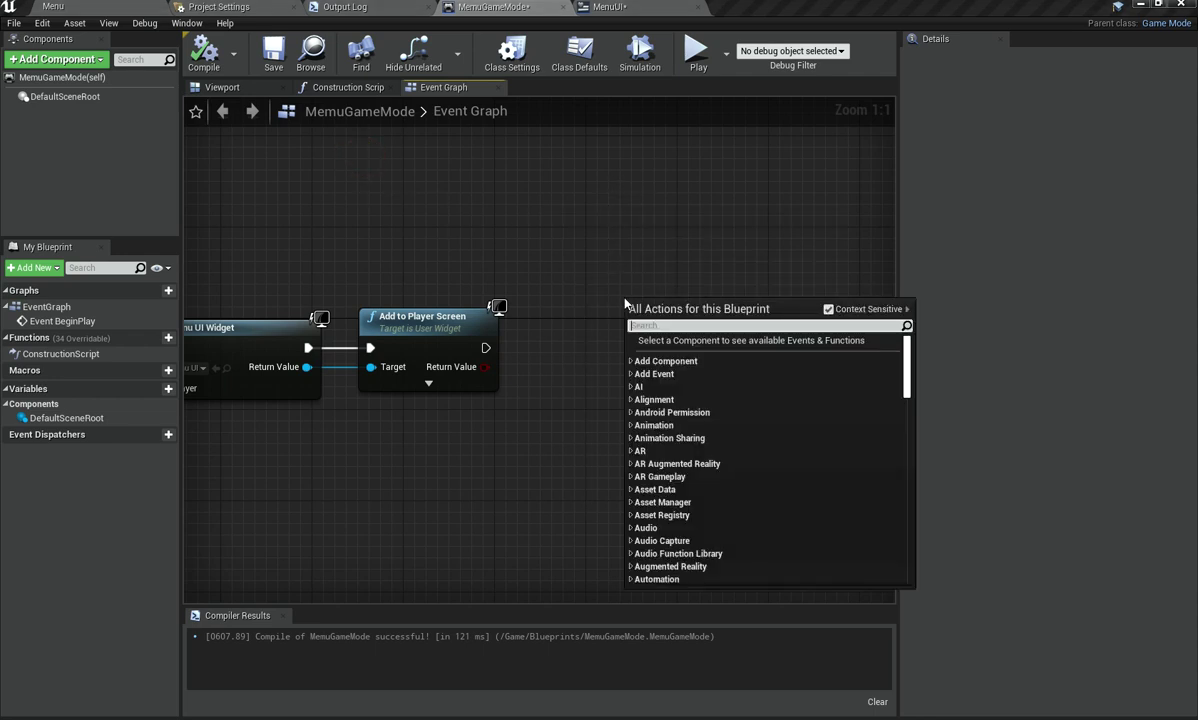
pyautogui.write('mou')
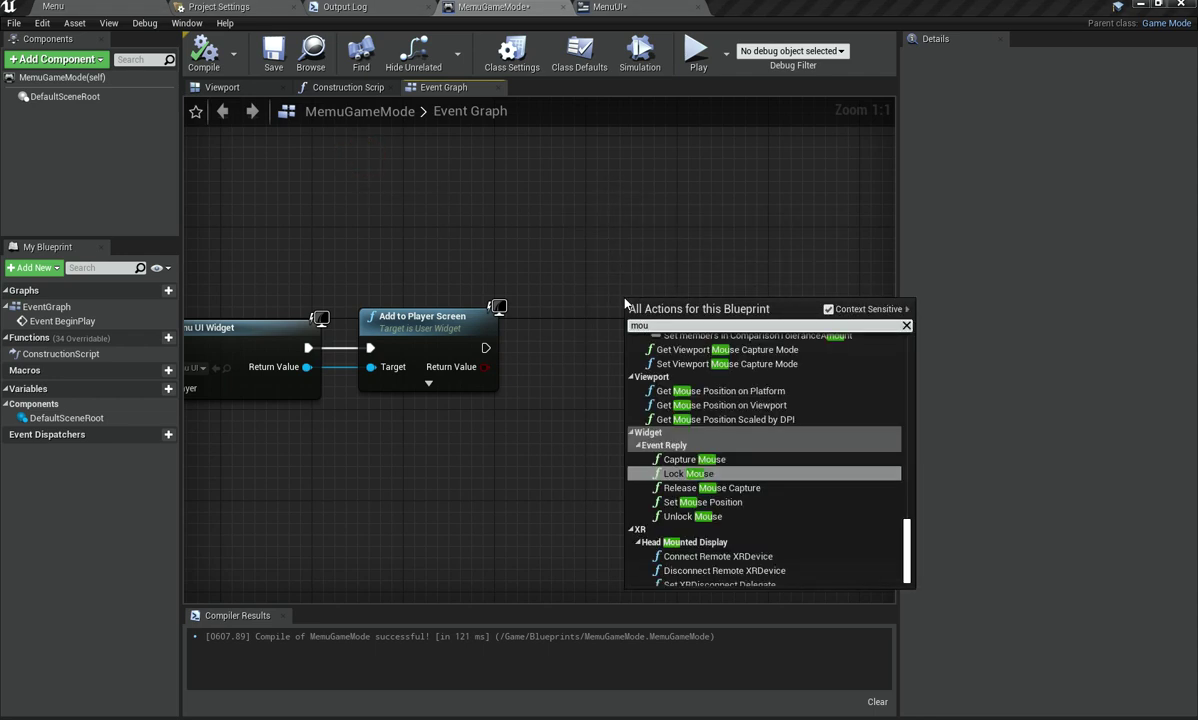
# Step: Place a Get Player Controller node in the event graph
pyautogui.rightClick(482, 208)
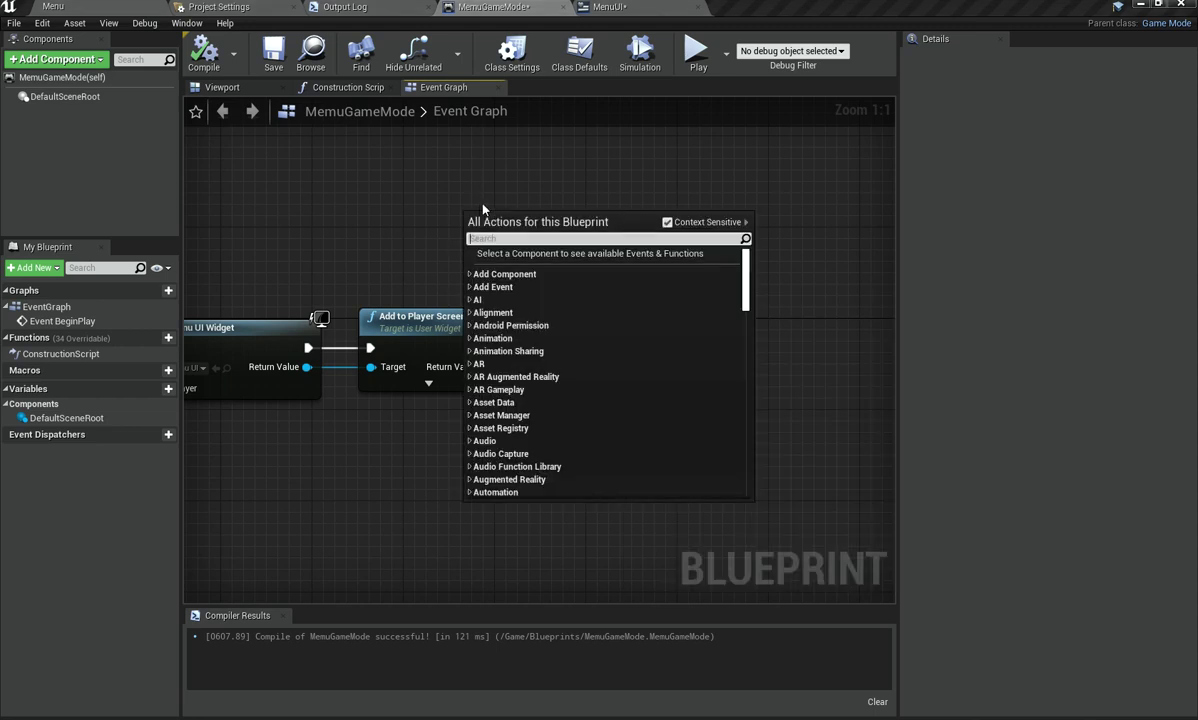
pyautogui.write('m')
pyautogui.press('BackSpace')
pyautogui.write('c')
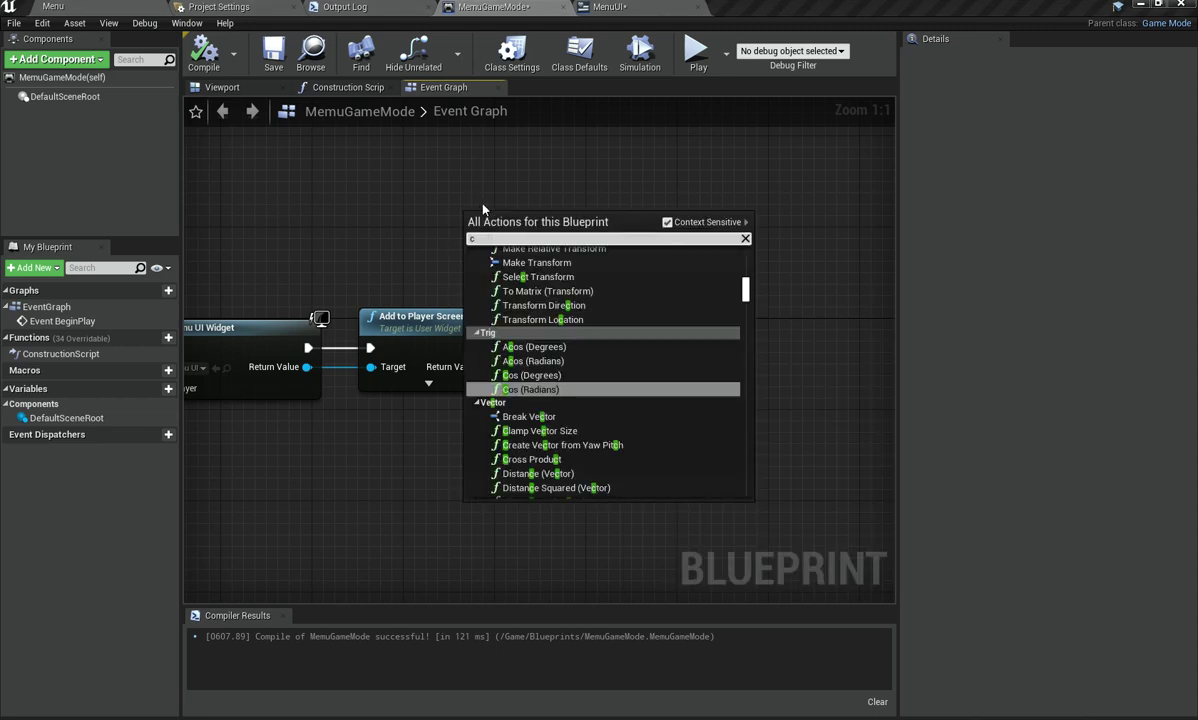
pyautogui.write('ontroll')
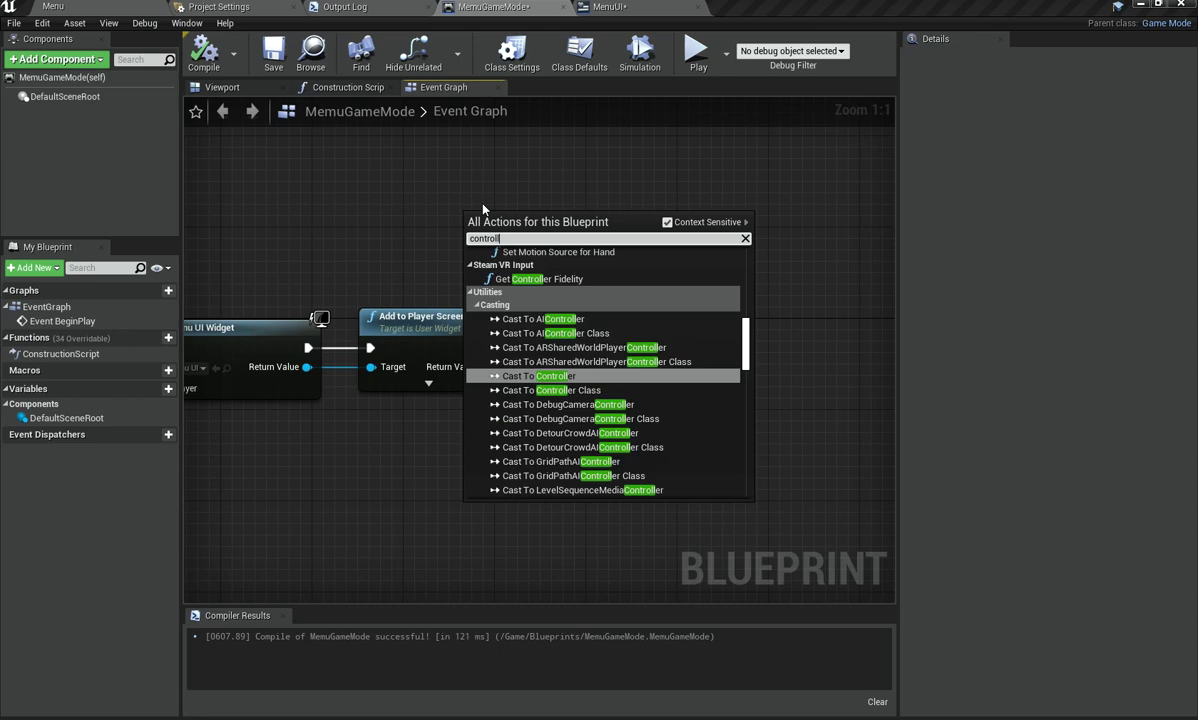
pyautogui.write('er')
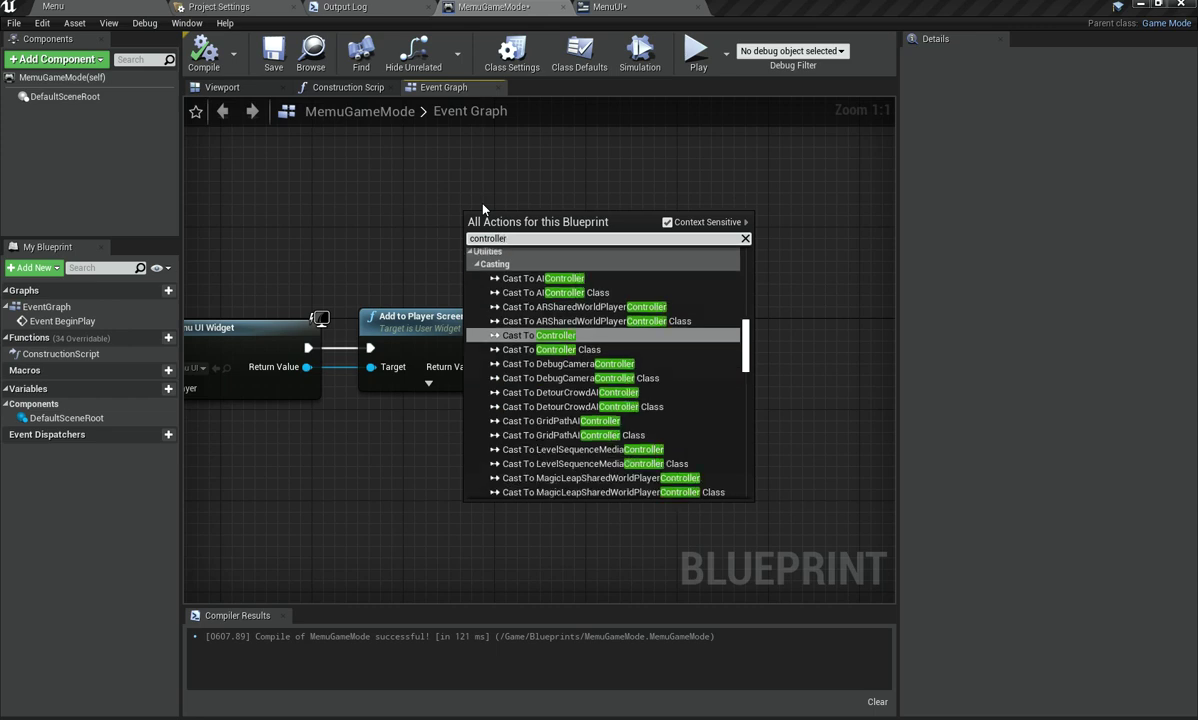
pyautogui.write('get')
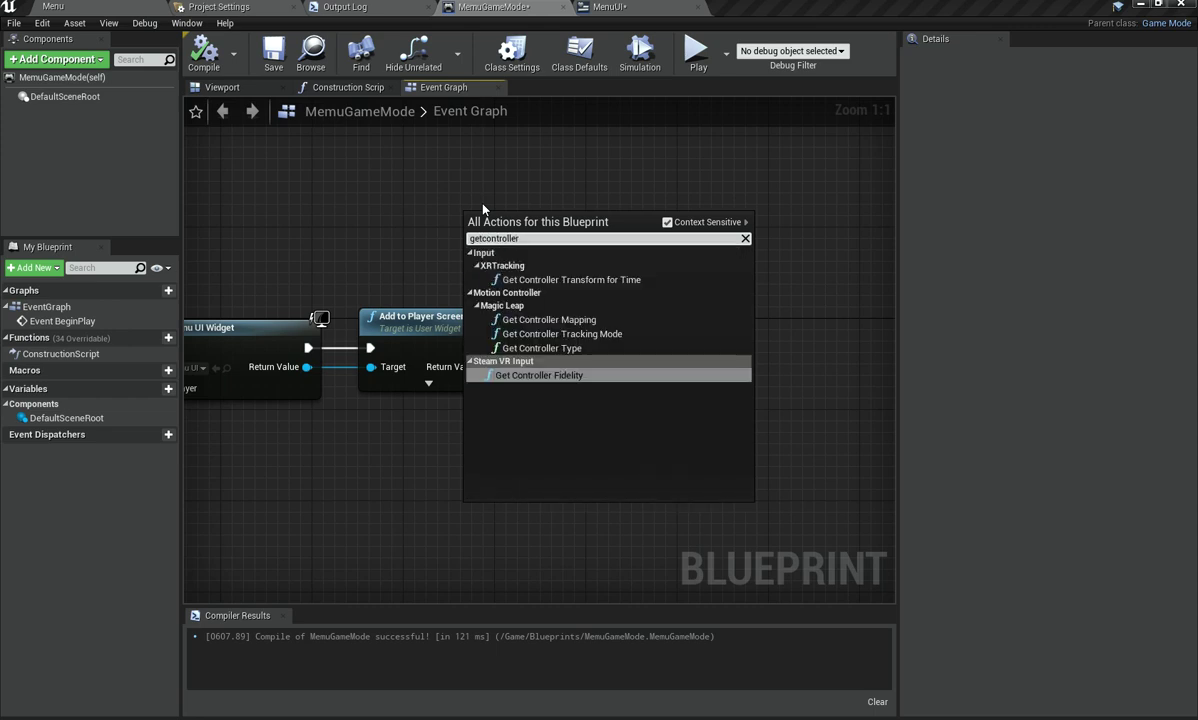
pyautogui.scroll(-3, 589, 470)
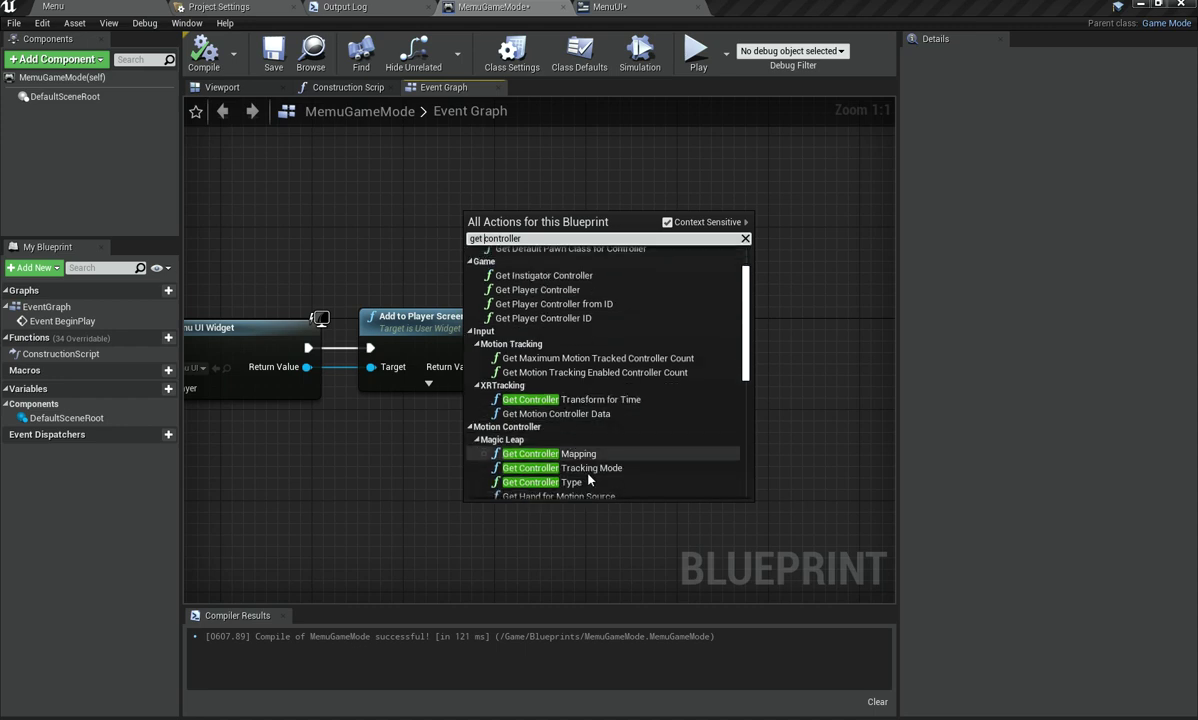
pyautogui.scroll(-10, 589, 480)
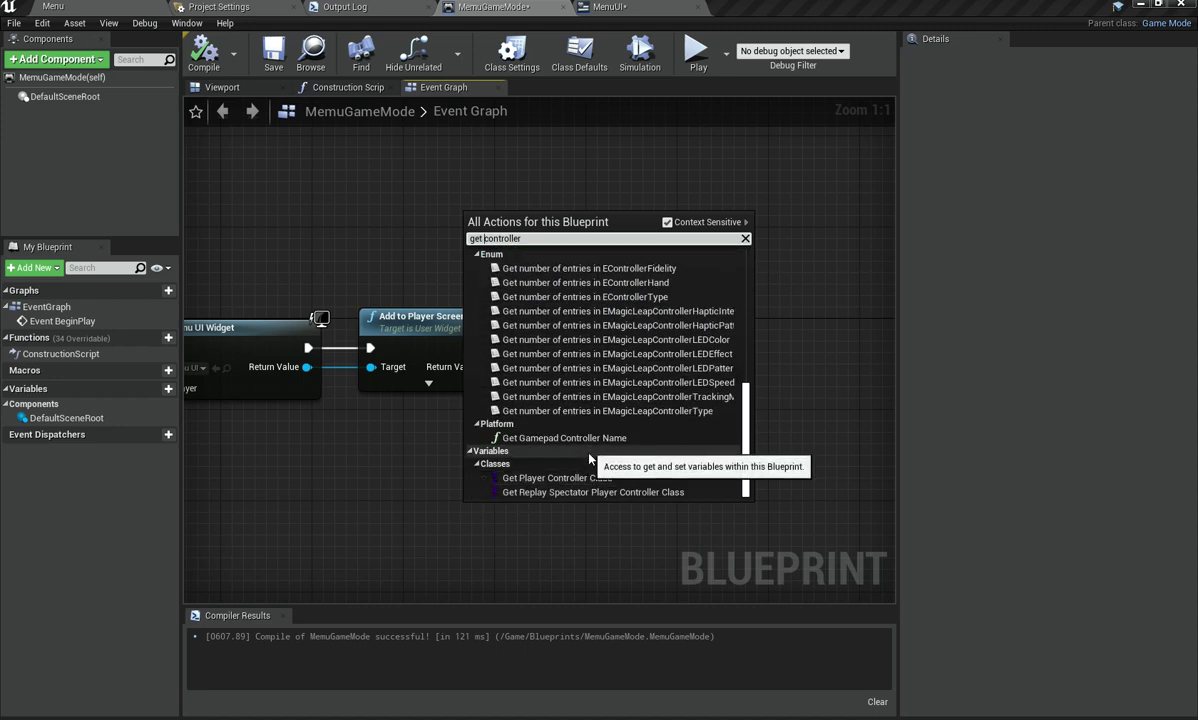
pyautogui.scroll(7, 599, 457)
pyautogui.scroll(6, 600, 456)
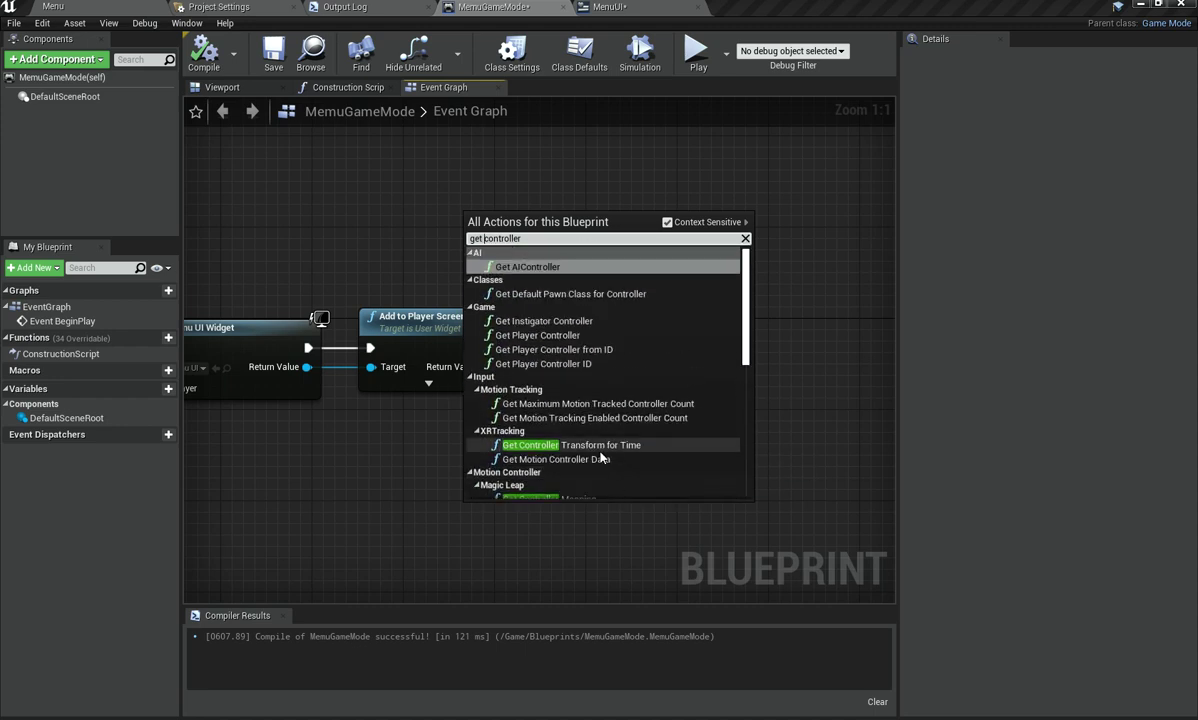
pyautogui.click(584, 332)
# Step: Add a SET Show Mouse Cursor node on the player controller after Add to Player Screen, ticked on
pyautogui.moveTo(543, 217); pyautogui.dragTo(582, 318)
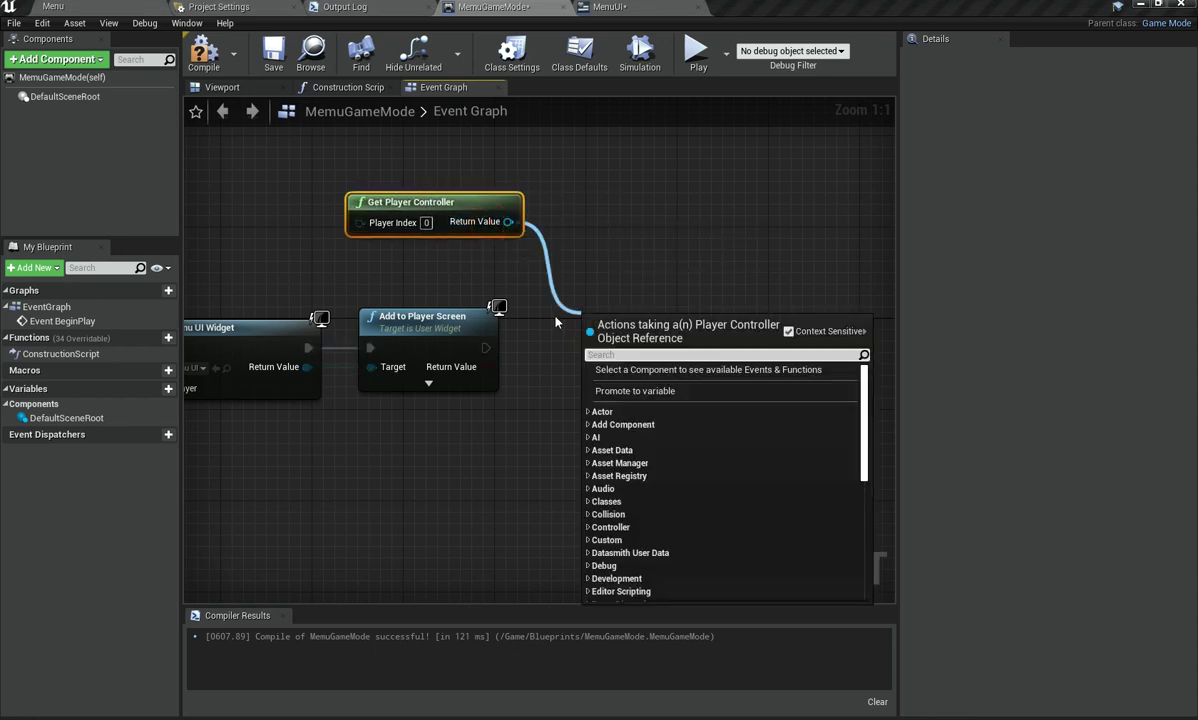
pyautogui.write('set')
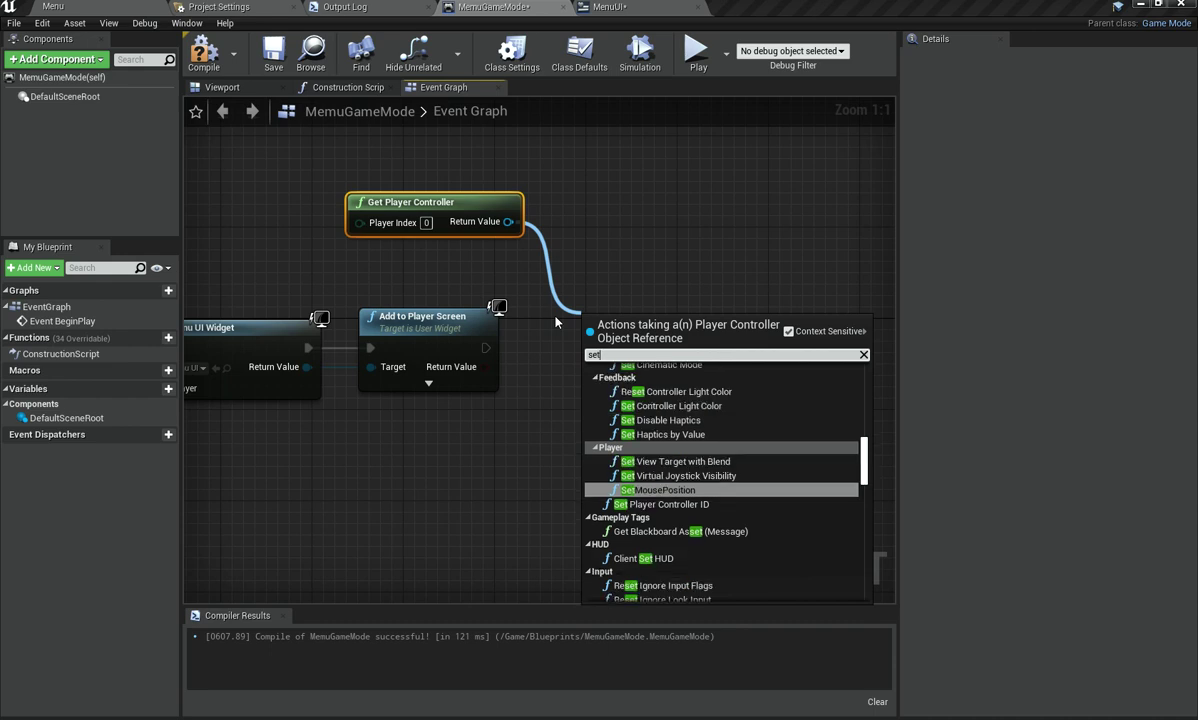
pyautogui.write(' cy')
pyautogui.press('BackSpace')
pyautogui.write('ur')
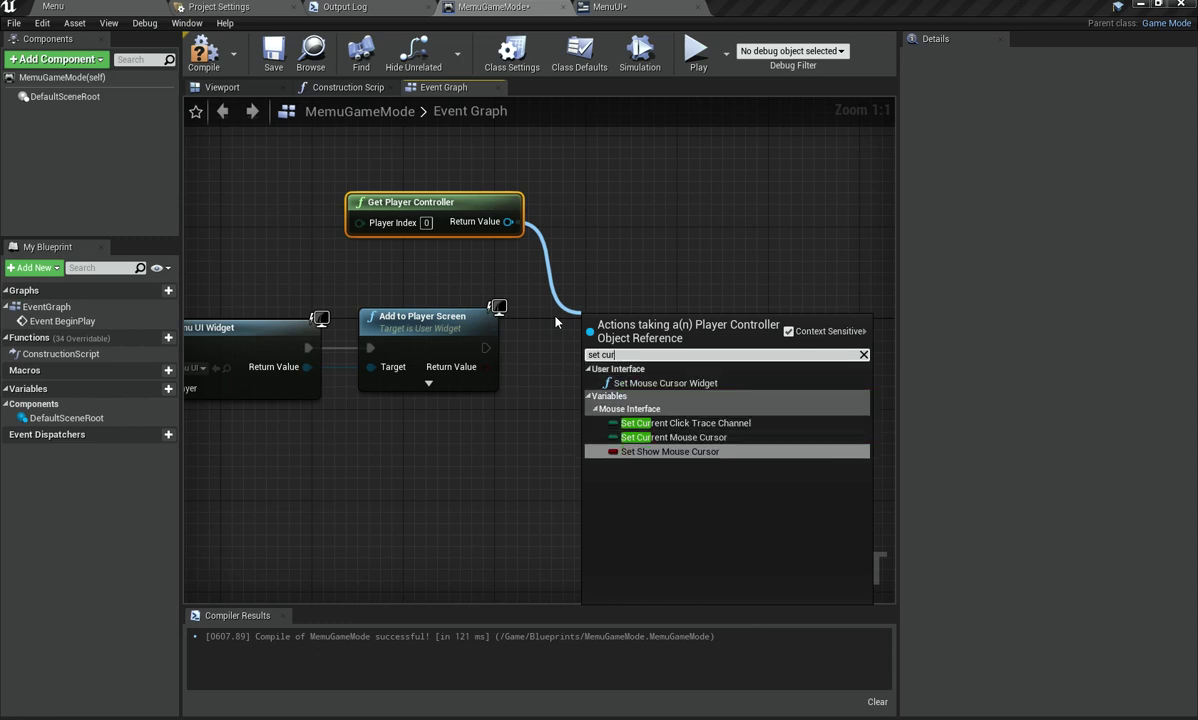
pyautogui.click(670, 451)
pyautogui.moveTo(484, 348); pyautogui.dragTo(600, 337)
pyautogui.click(698, 357)
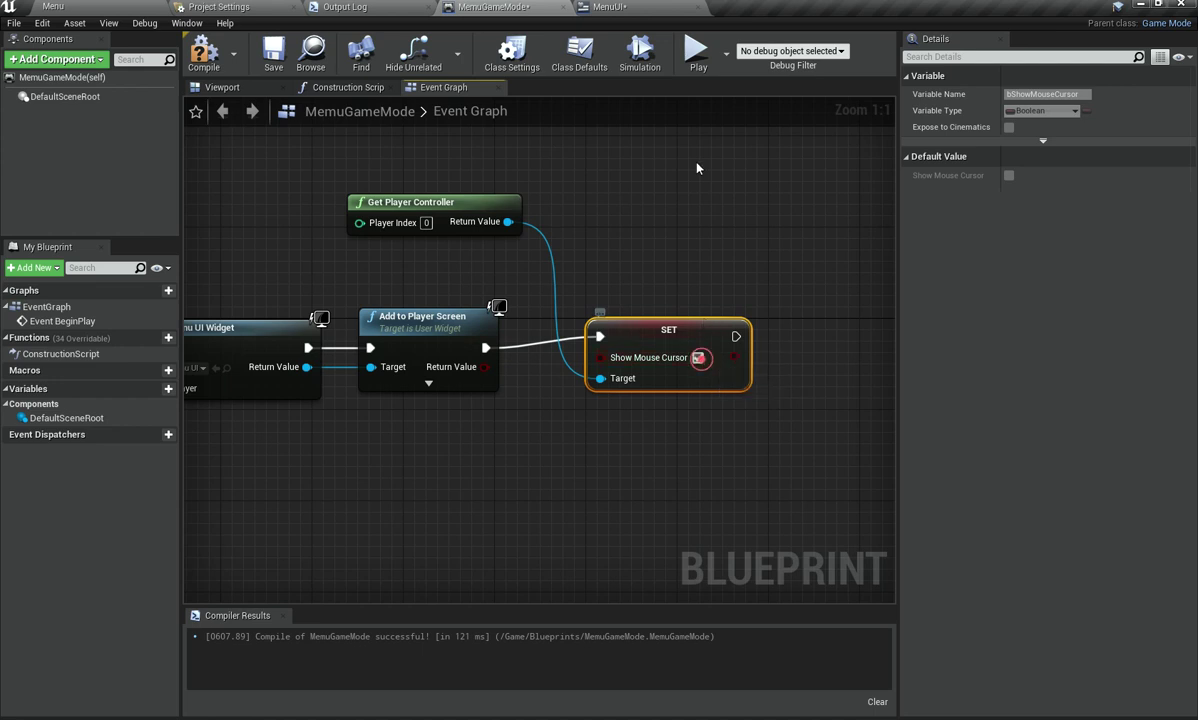
# Step: Play the game to check the mouse cursor shows, then close the preview
pyautogui.click(698, 50)
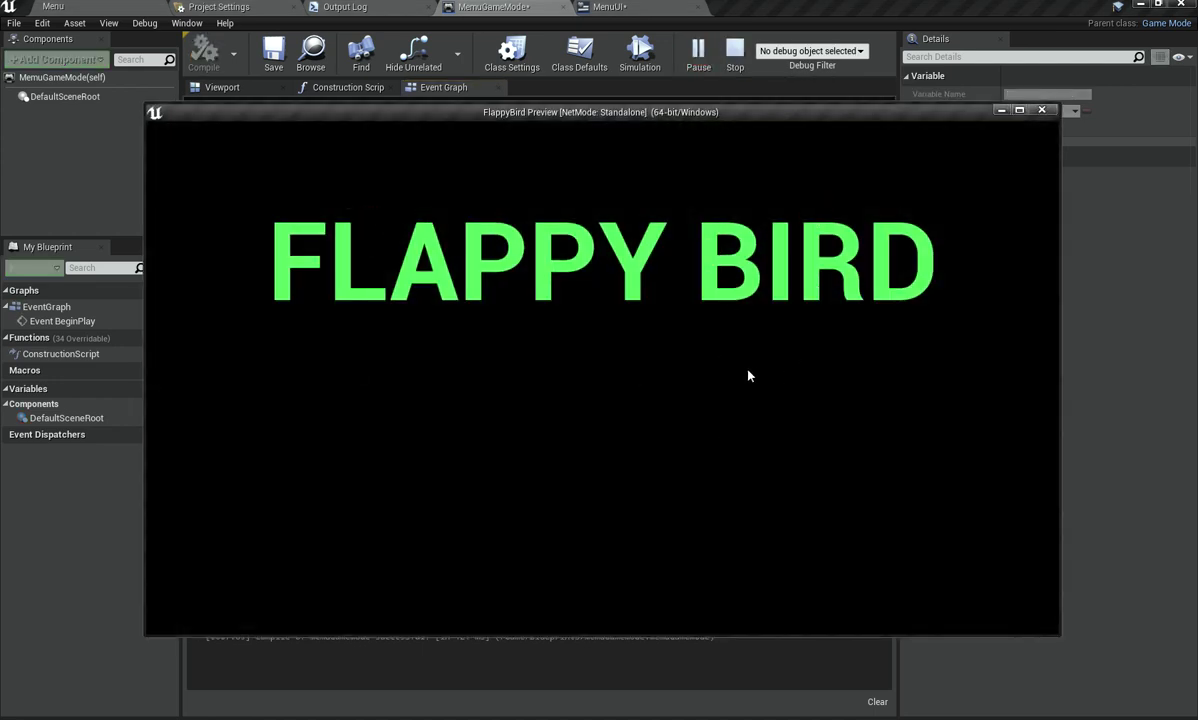
pyautogui.click(1041, 110)
pyautogui.click(603, 7)
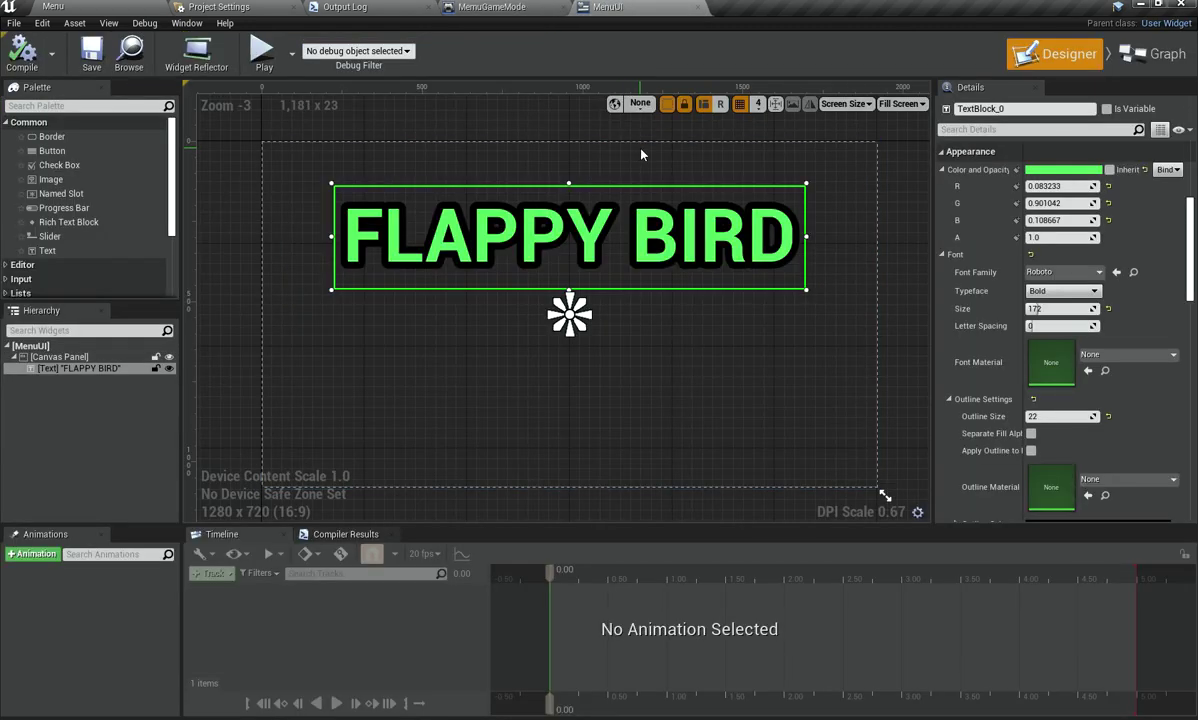
# Step: Select the FLAPPY BIRD title text and scroll down to its outline settings
pyautogui.click(302, 176)
pyautogui.click(431, 236)
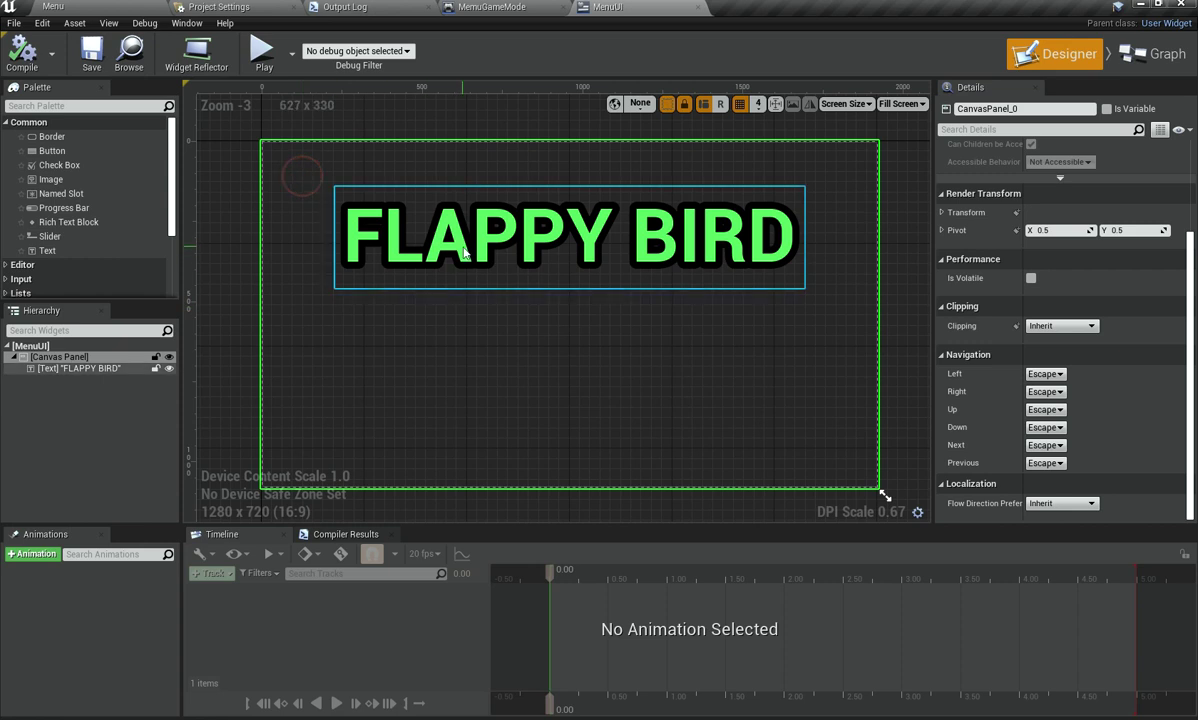
pyautogui.click(1082, 229)
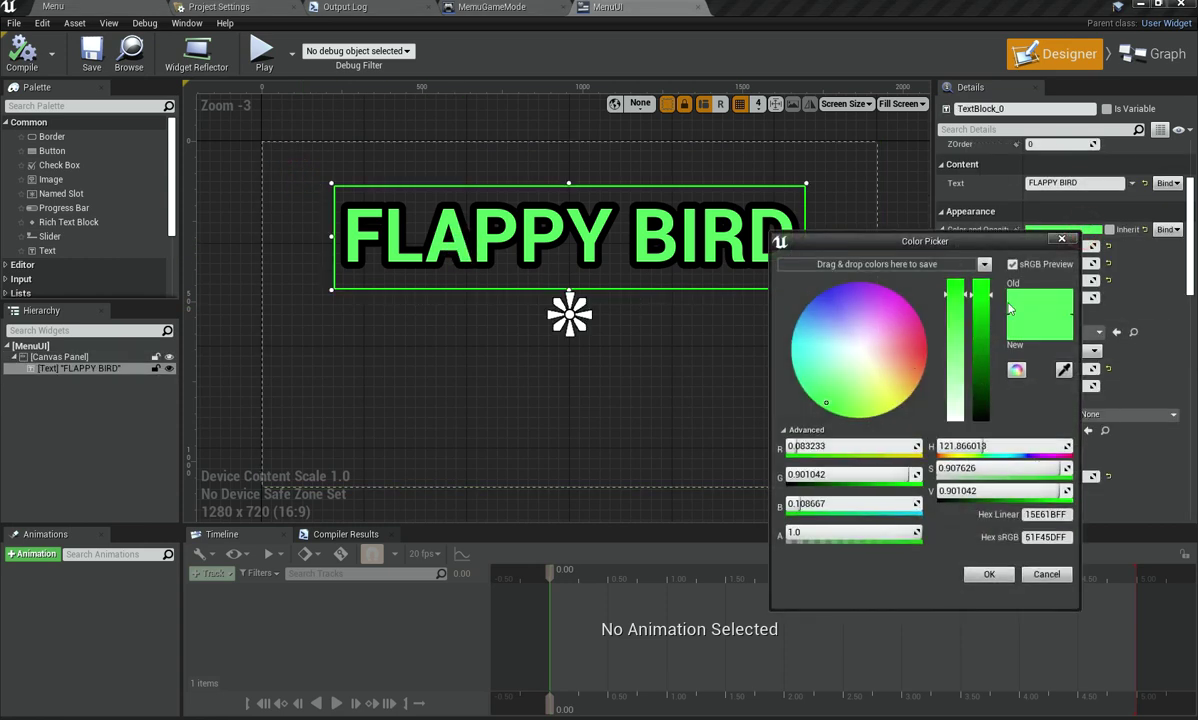
pyautogui.click(1062, 240)
pyautogui.scroll(-5, 1004, 442)
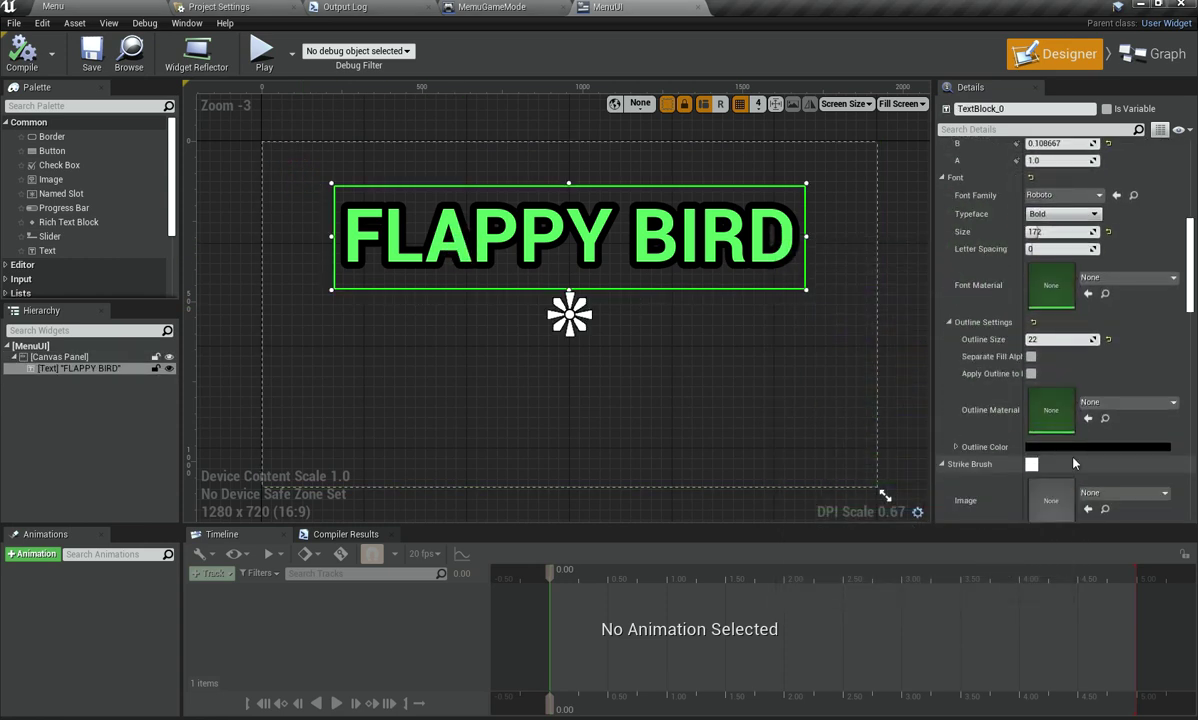
# Step: Try a yellow, then a white title outline, previewing the white one in game
pyautogui.click(955, 446)
pyautogui.moveTo(1042, 463)
pyautogui.mouseDown()
pyautogui.moveTo(1080, 463)
pyautogui.moveTo(1057, 482)
pyautogui.mouseUp()
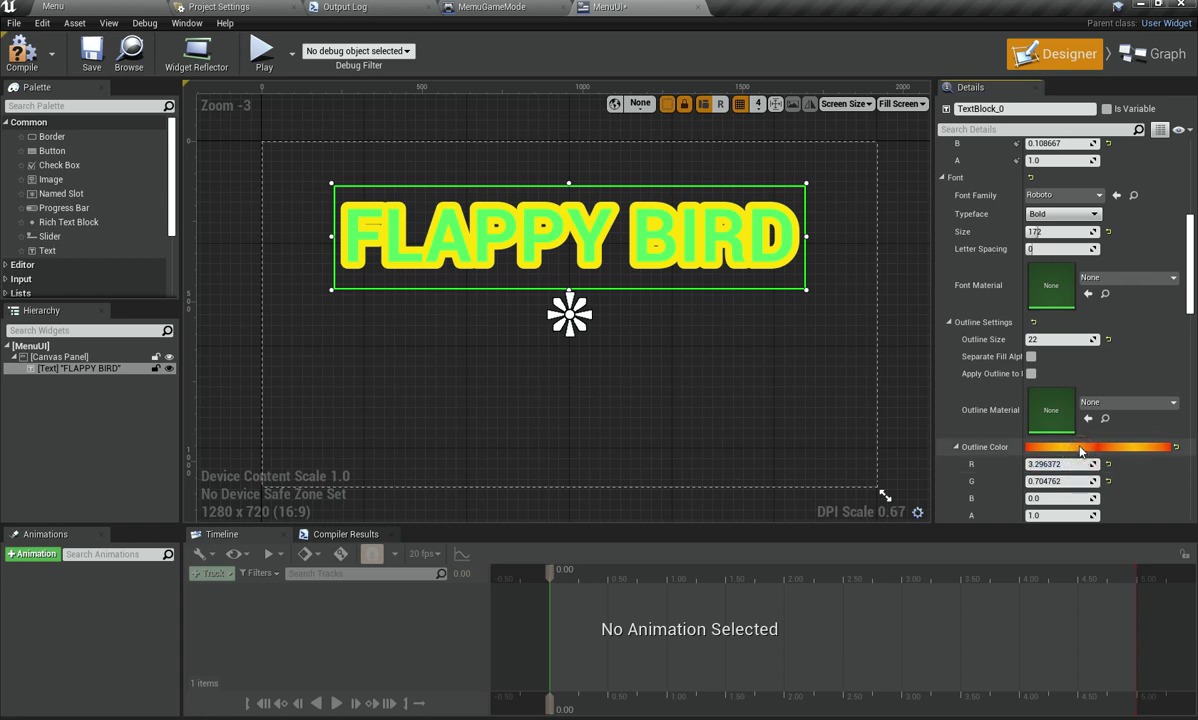
pyautogui.click(1080, 450)
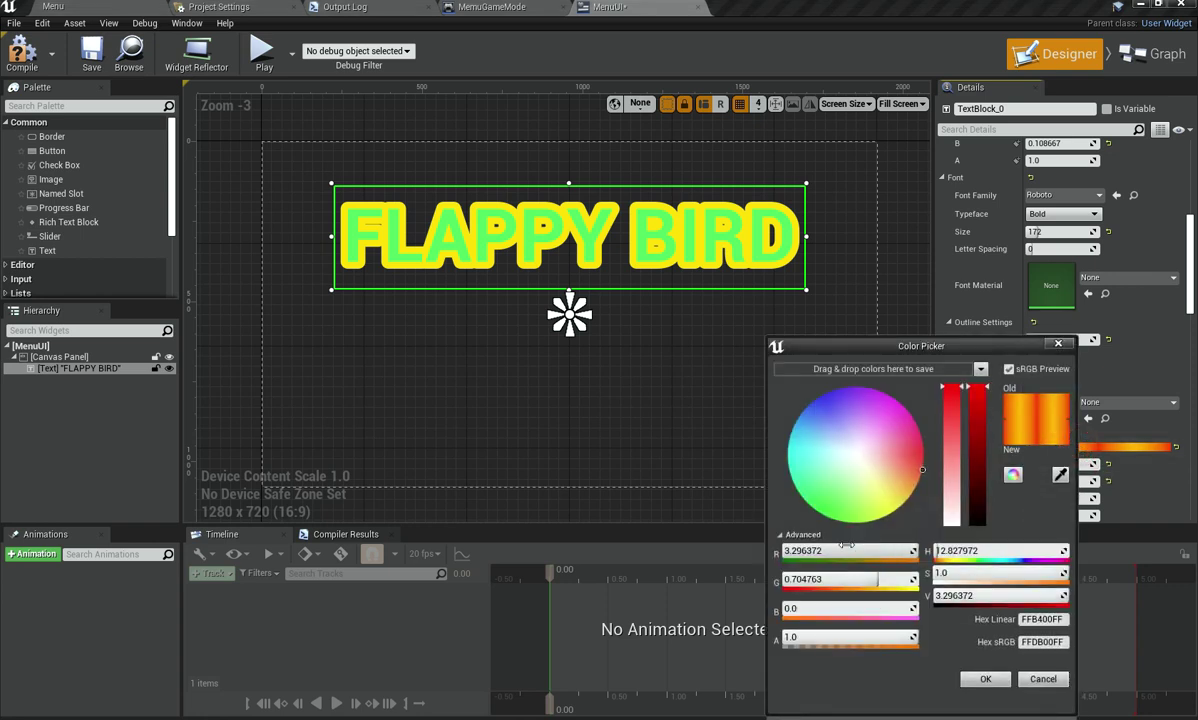
pyautogui.moveTo(855, 551); pyautogui.dragTo(905, 551)
pyautogui.moveTo(820, 578); pyautogui.dragTo(905, 578)
pyautogui.moveTo(790, 608); pyautogui.dragTo(905, 608)
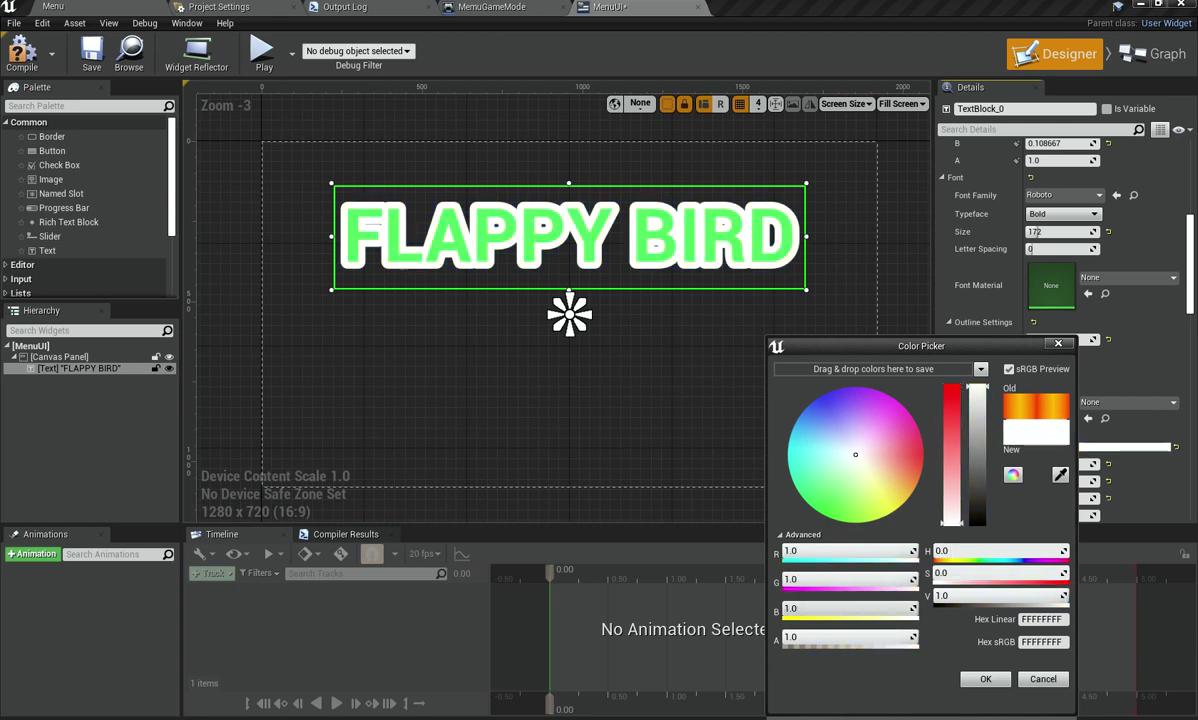
pyautogui.click(985, 679)
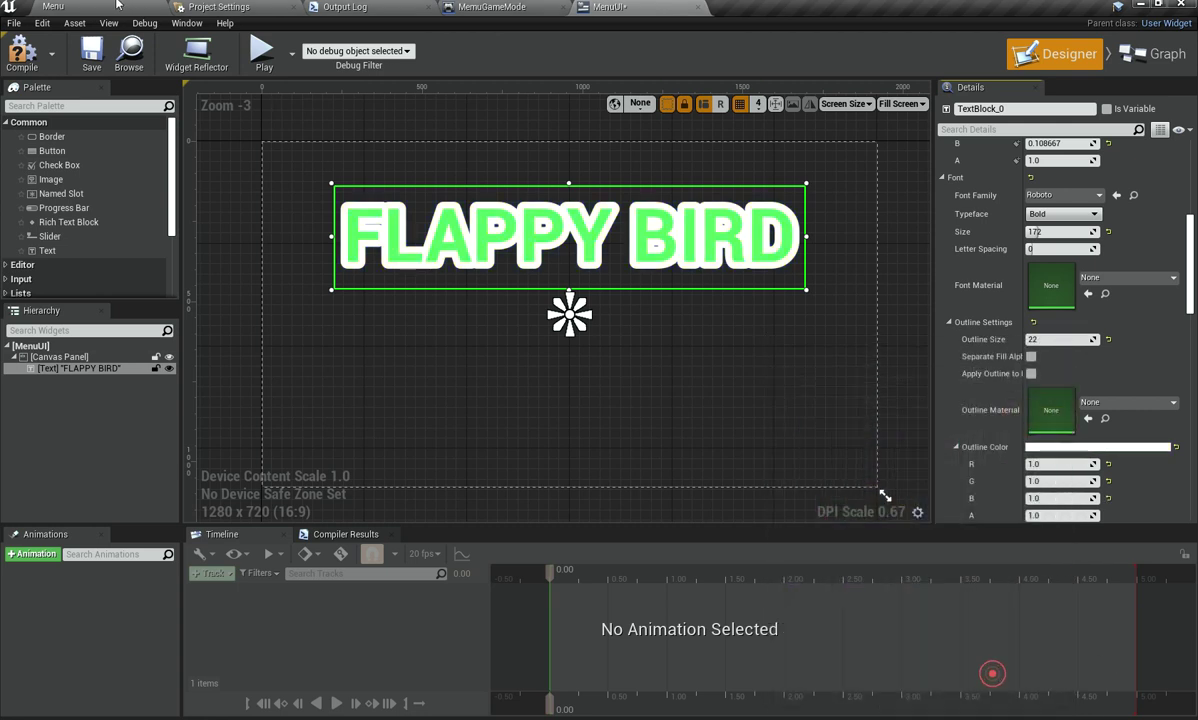
pyautogui.click(262, 52)
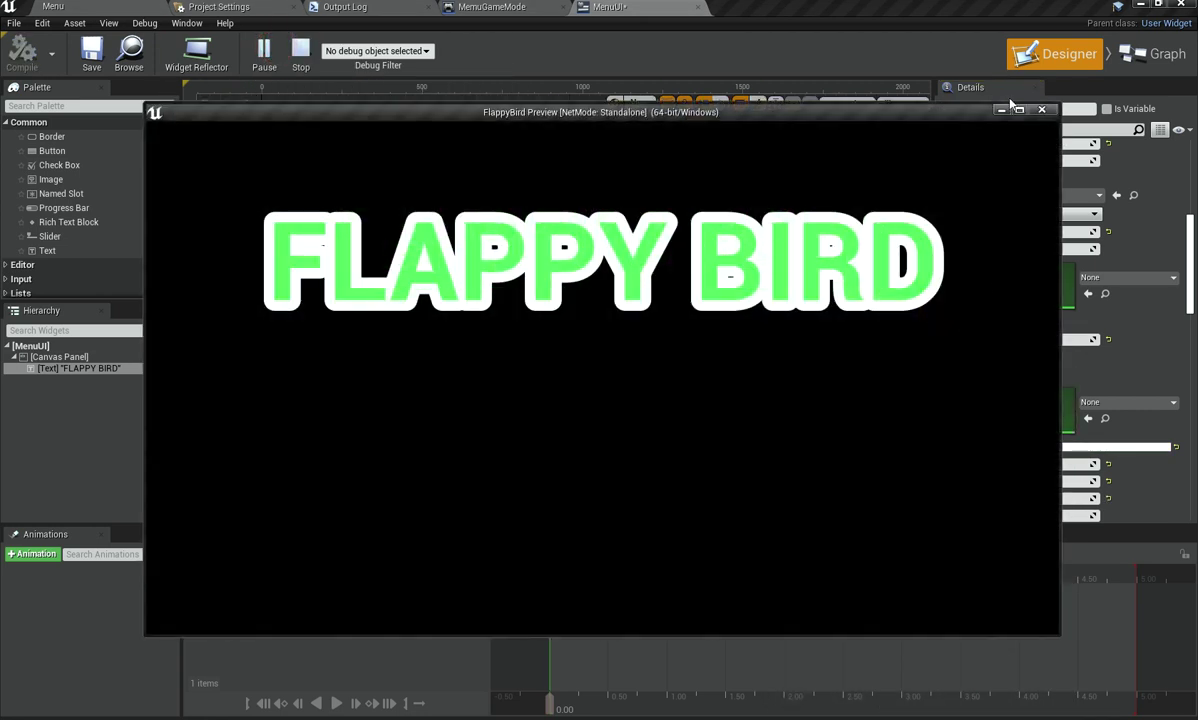
pyautogui.click(1042, 111)
# Step: Darken the title outline to grey and preview it in game
pyautogui.click(1070, 446)
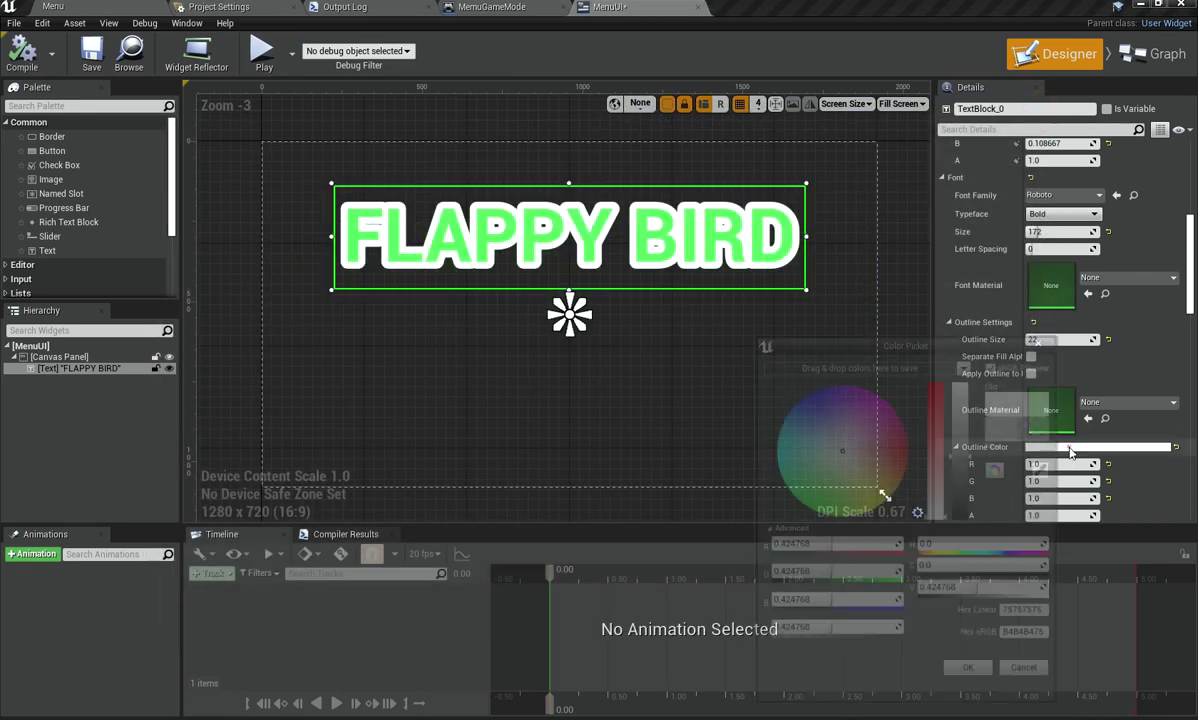
pyautogui.moveTo(967, 392); pyautogui.dragTo(932, 496)
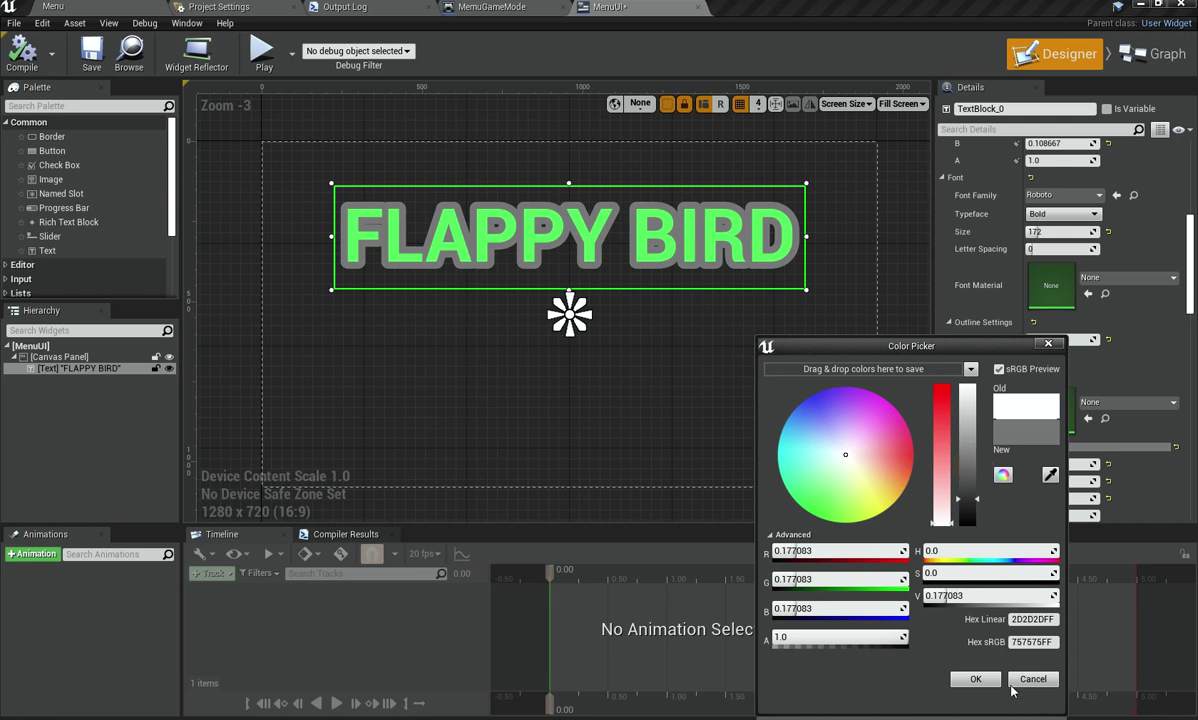
pyautogui.click(975, 679)
pyautogui.click(262, 52)
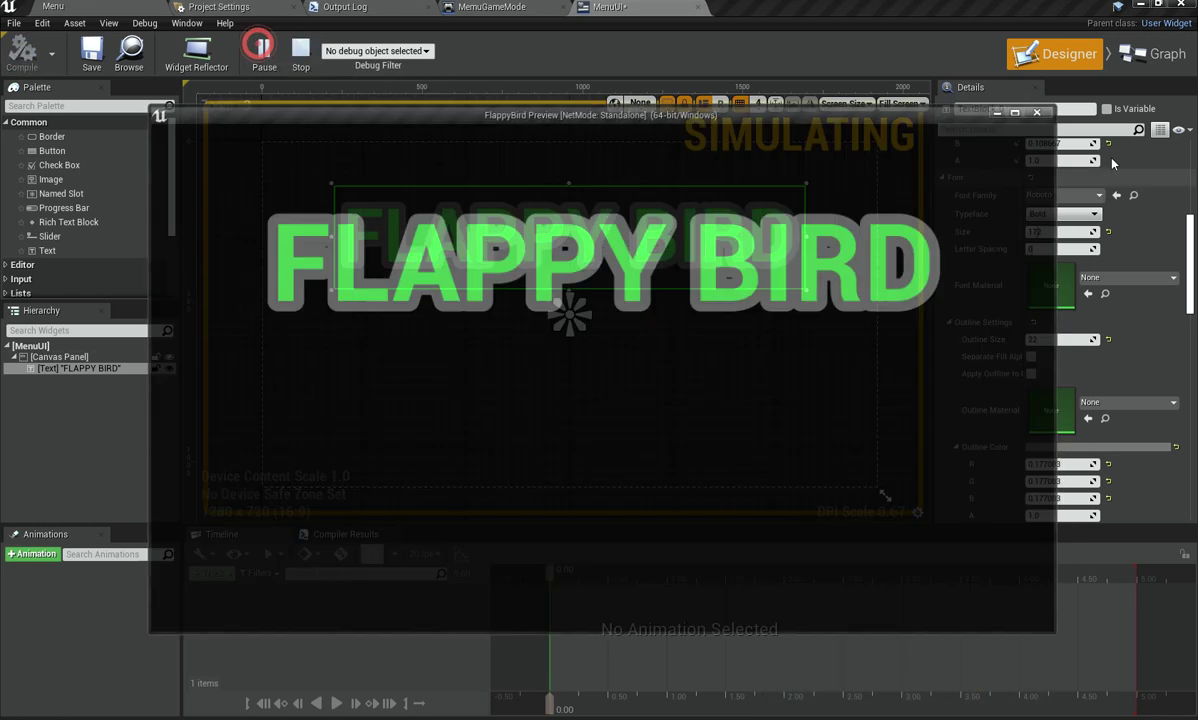
pyautogui.click(1040, 111)
# Step: Darken the outline to near-black (Value 0.026) and run the game preview
pyautogui.click(1105, 447)
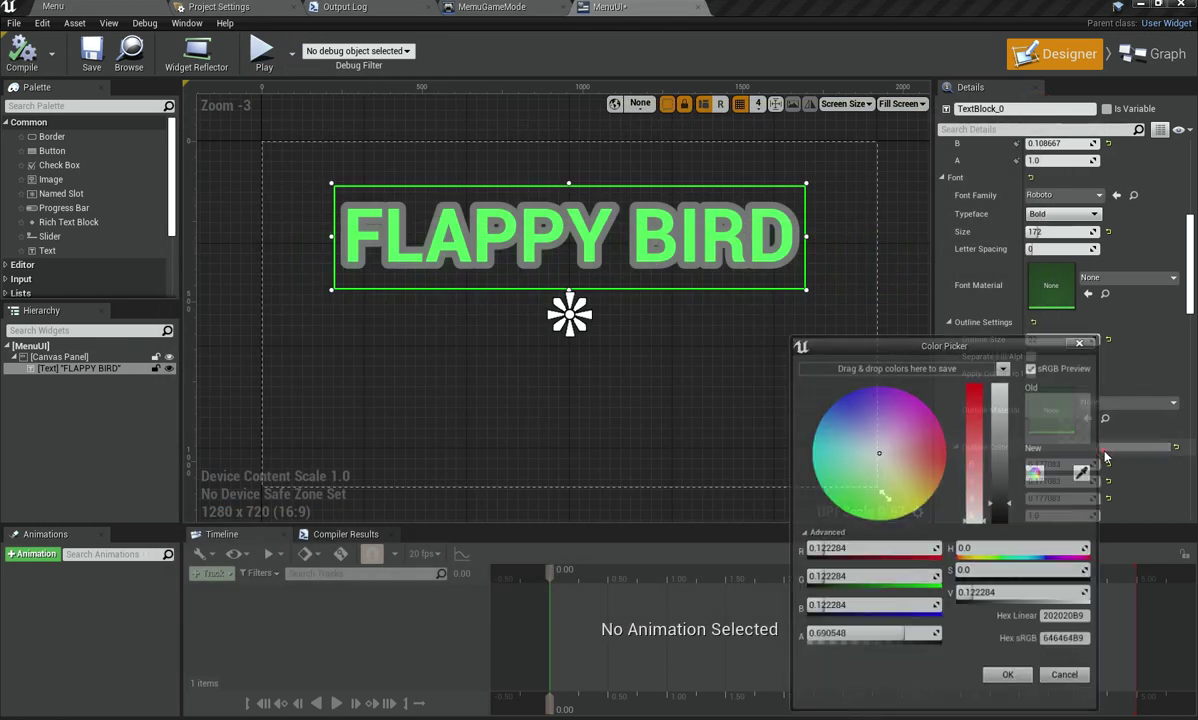
pyautogui.moveTo(994, 493); pyautogui.dragTo(1000, 519)
pyautogui.click(1010, 679)
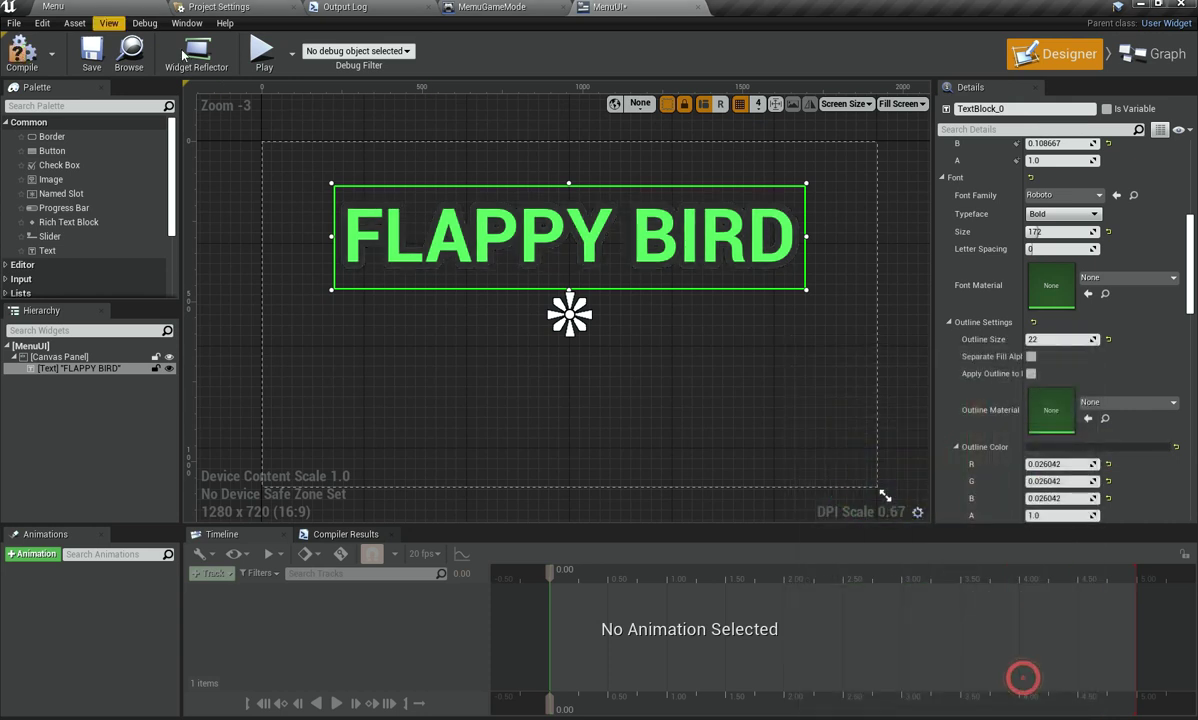
pyautogui.click(264, 62)
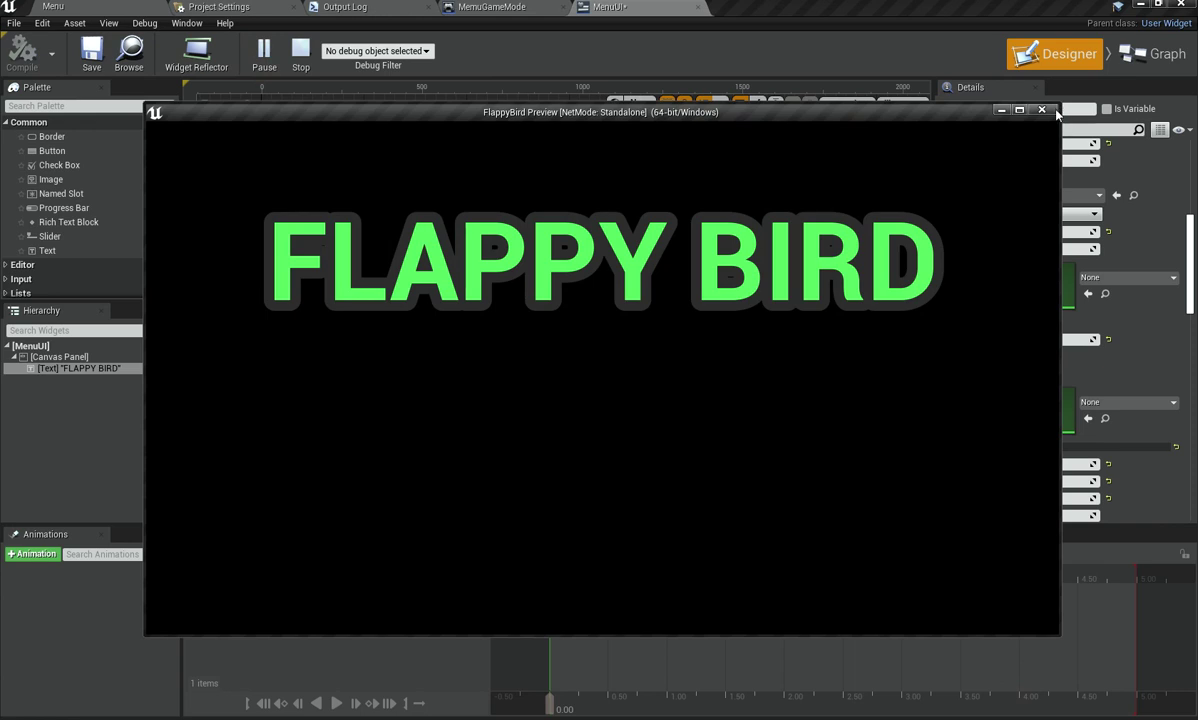
# Step: Add a Button containing a Text label to the menu canvas, sized to content
pyautogui.click(1045, 112)
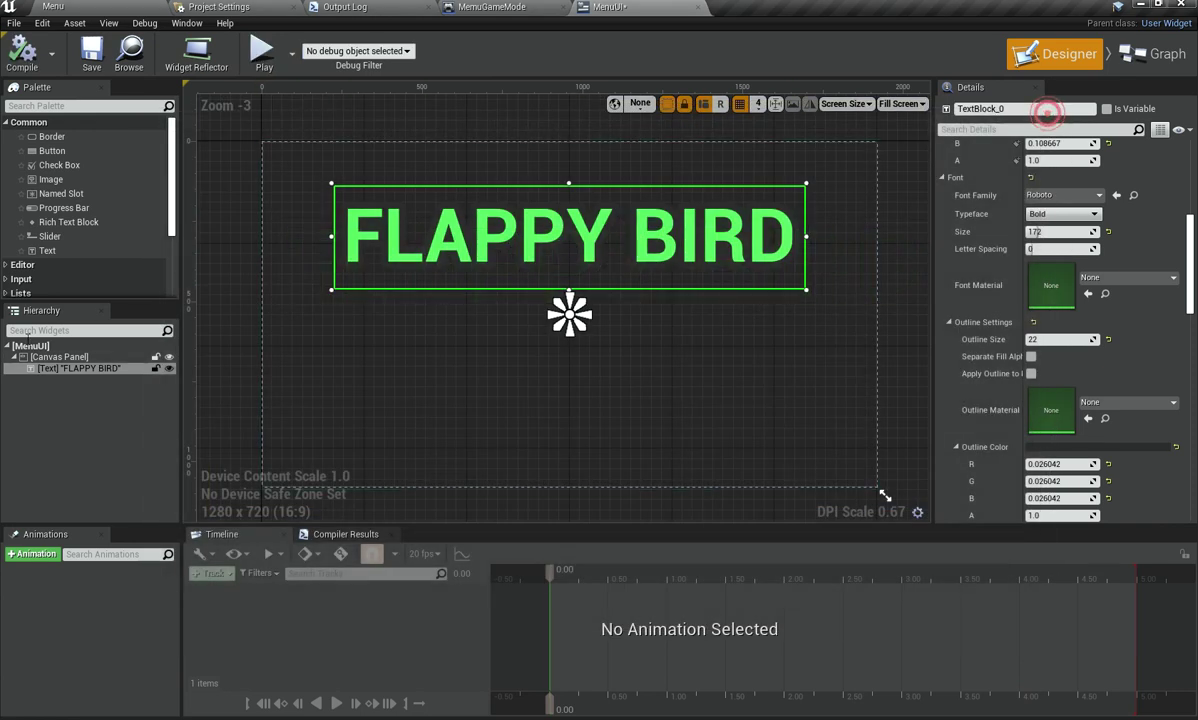
pyautogui.moveTo(52, 150); pyautogui.dragTo(568, 388)
pyautogui.moveTo(47, 250); pyautogui.dragTo(570, 390)
pyautogui.click(55, 380)
pyautogui.scroll(3, 1063, 263)
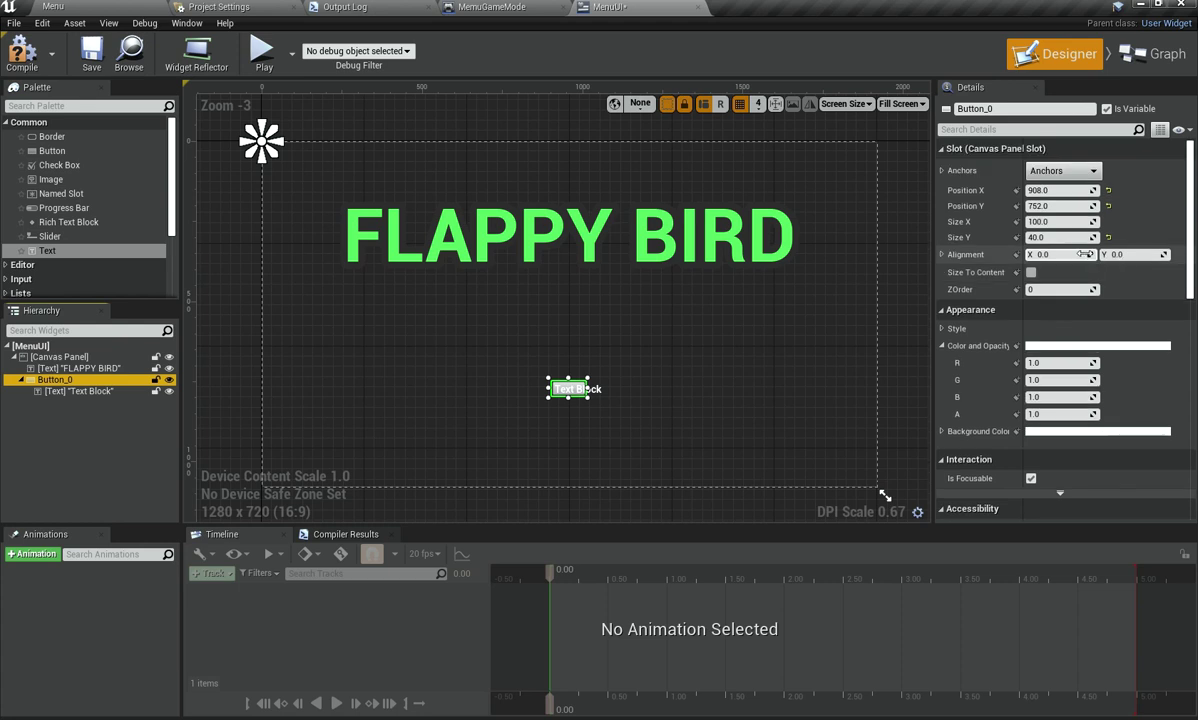
pyautogui.click(1031, 273)
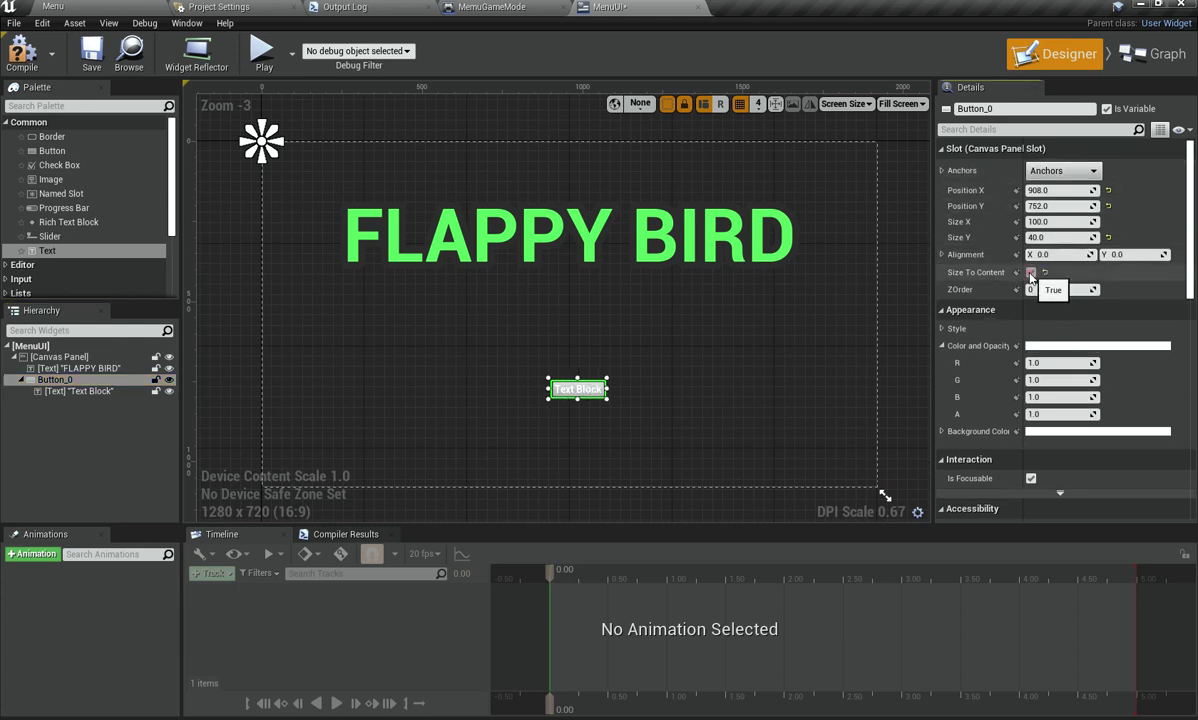
# Step: Set the button label to 'PLAY!' with font size 72 and outline size 5
pyautogui.click(100, 392)
pyautogui.moveTo(1060, 439); pyautogui.dragTo(1110, 439)
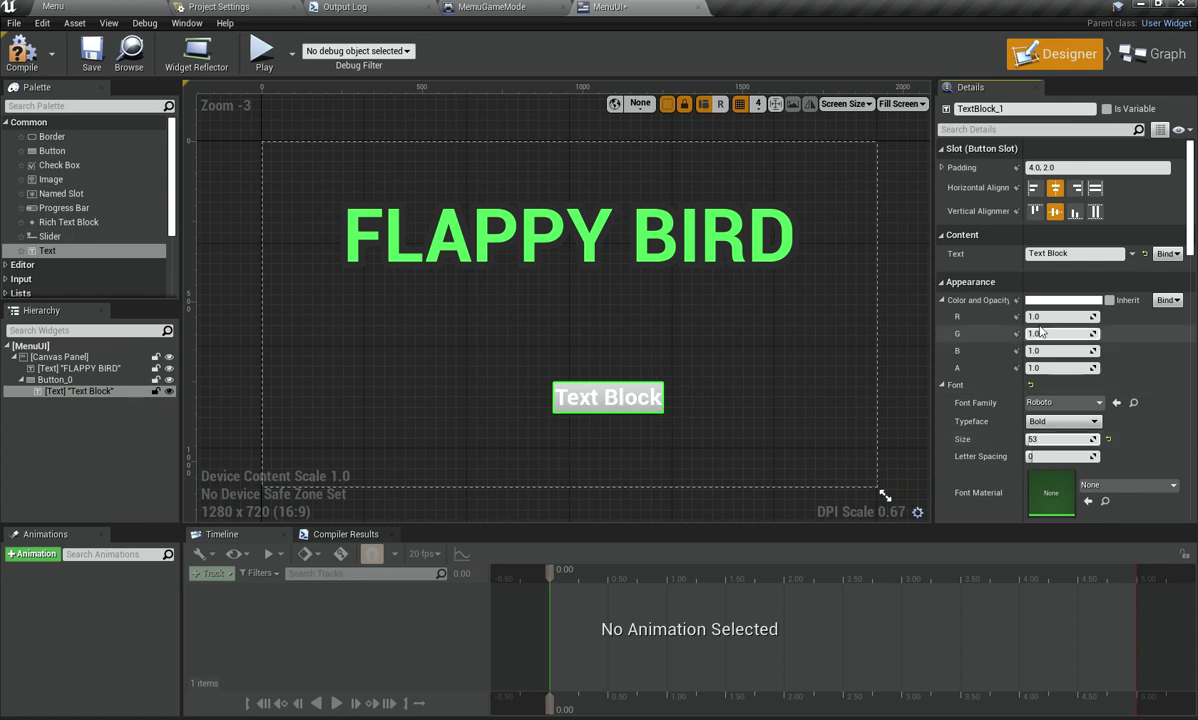
pyautogui.click(1064, 254)
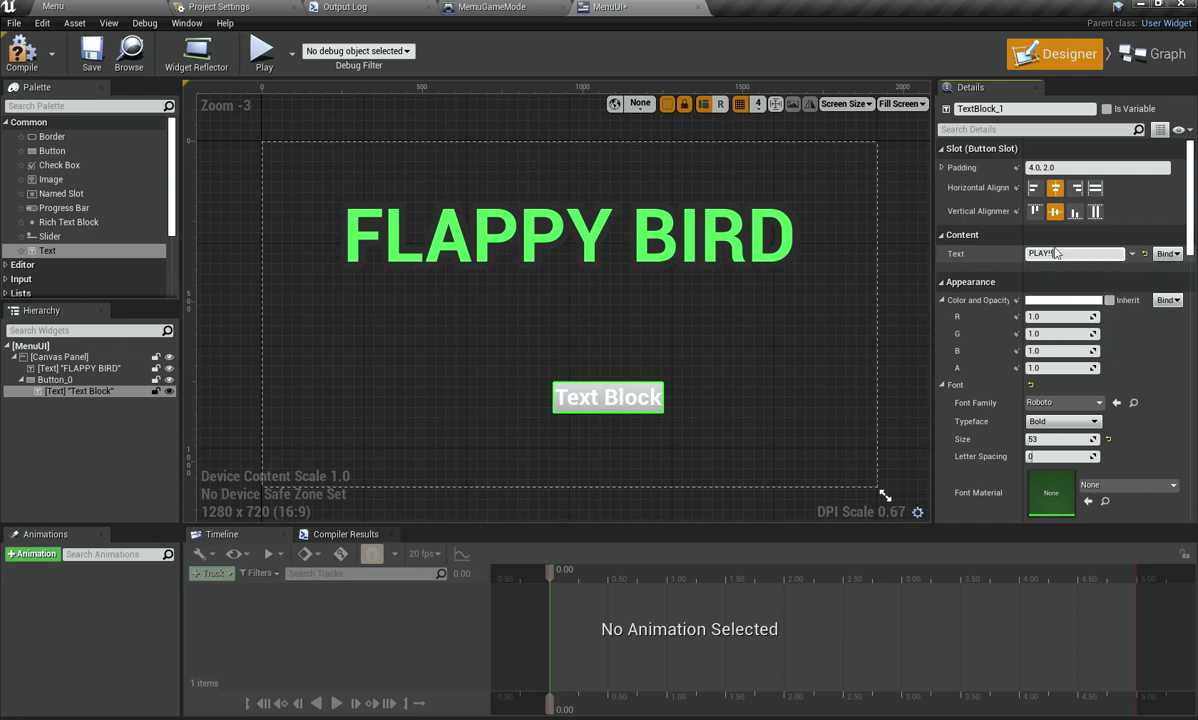
pyautogui.press('Return')
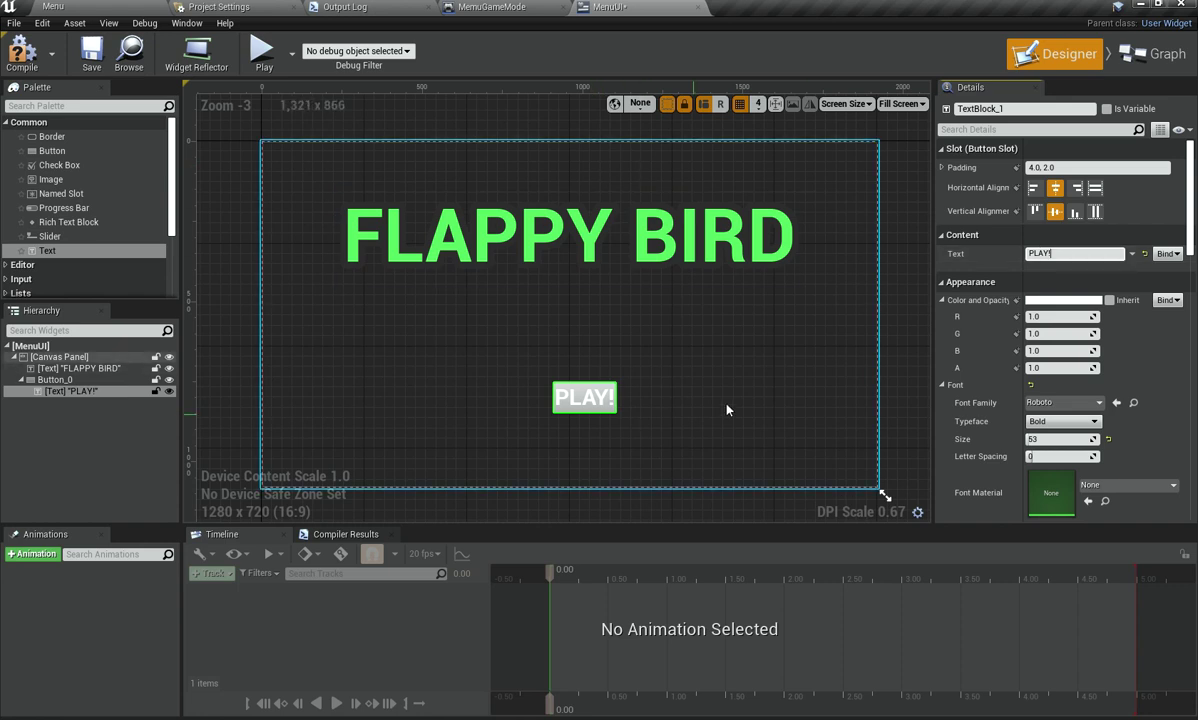
pyautogui.moveTo(1052, 444); pyautogui.dragTo(1085, 444)
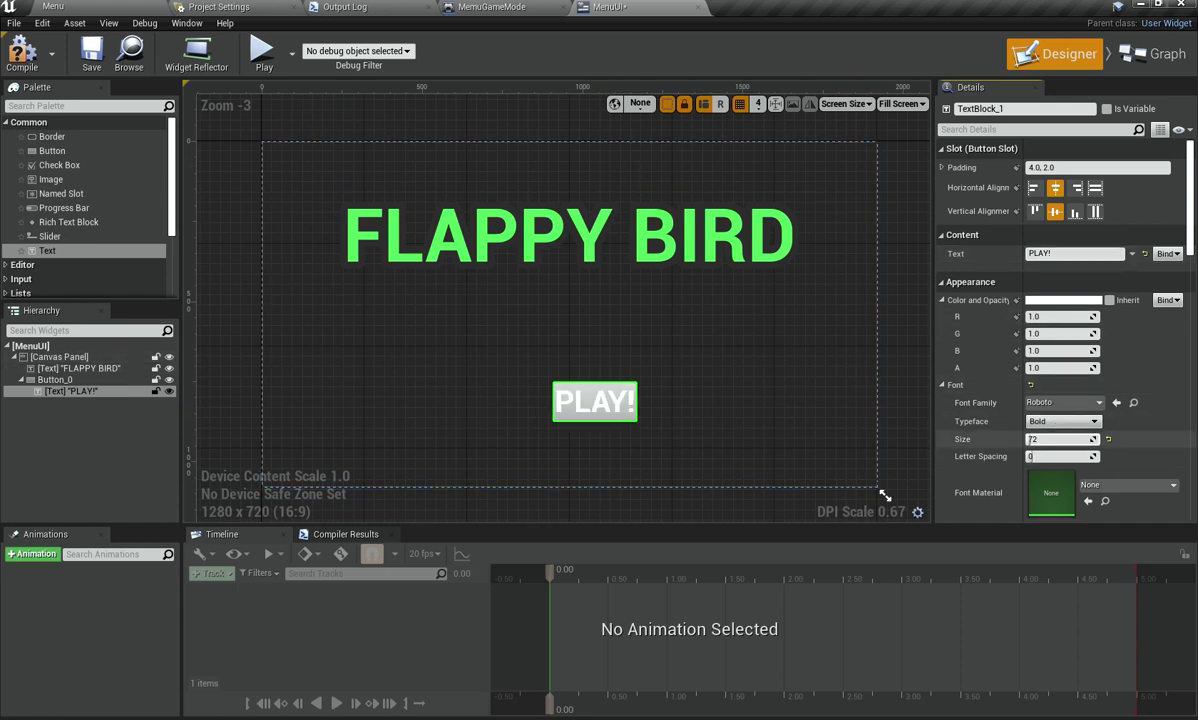
pyautogui.scroll(-4, 1040, 460)
pyautogui.moveTo(1050, 388); pyautogui.dragTo(1068, 388)
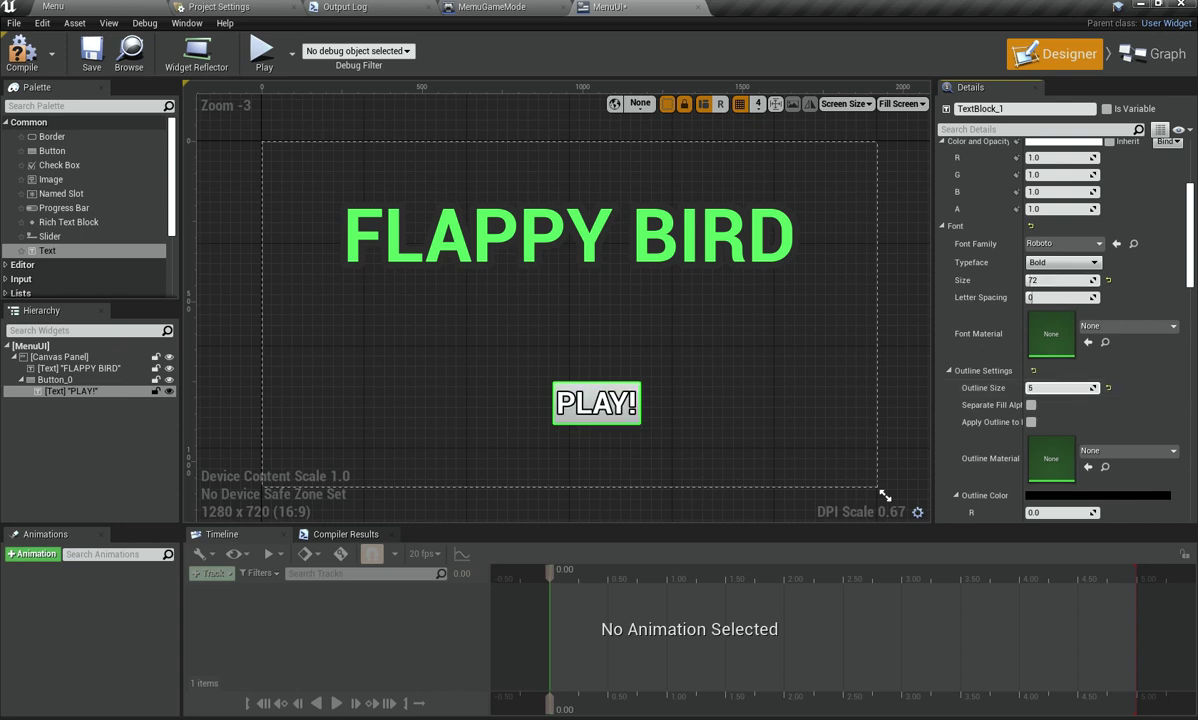
# Step: Anchor Button_0 to screen centre, Alignment X 0.5, Position X 0, adjusted Position Y
pyautogui.click(60, 380)
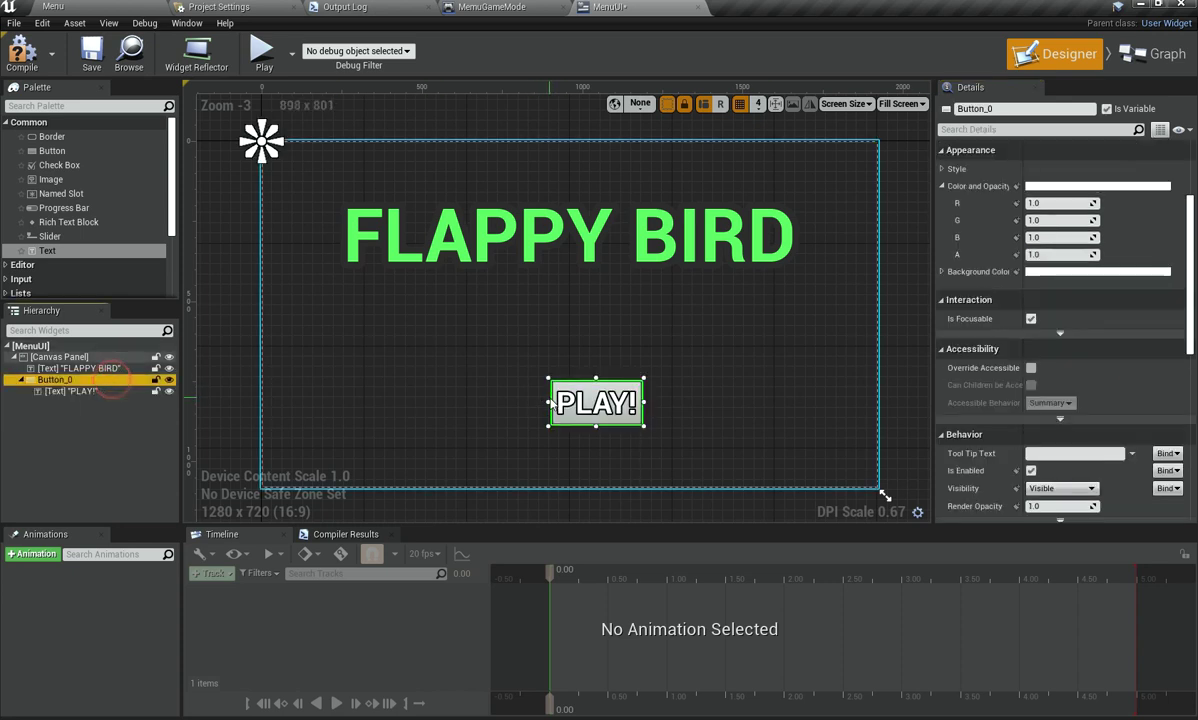
pyautogui.moveTo(565, 397); pyautogui.dragTo(536, 379)
pyautogui.scroll(5, 1068, 210)
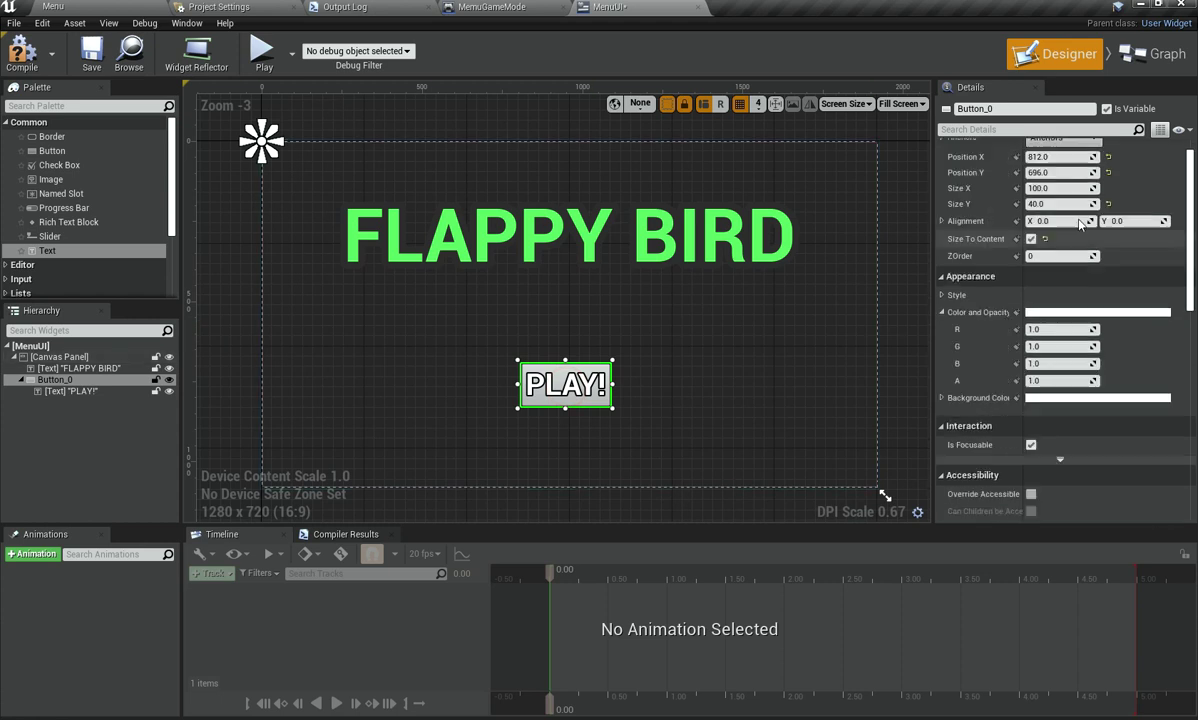
pyautogui.click(1062, 160)
pyautogui.click(1082, 234)
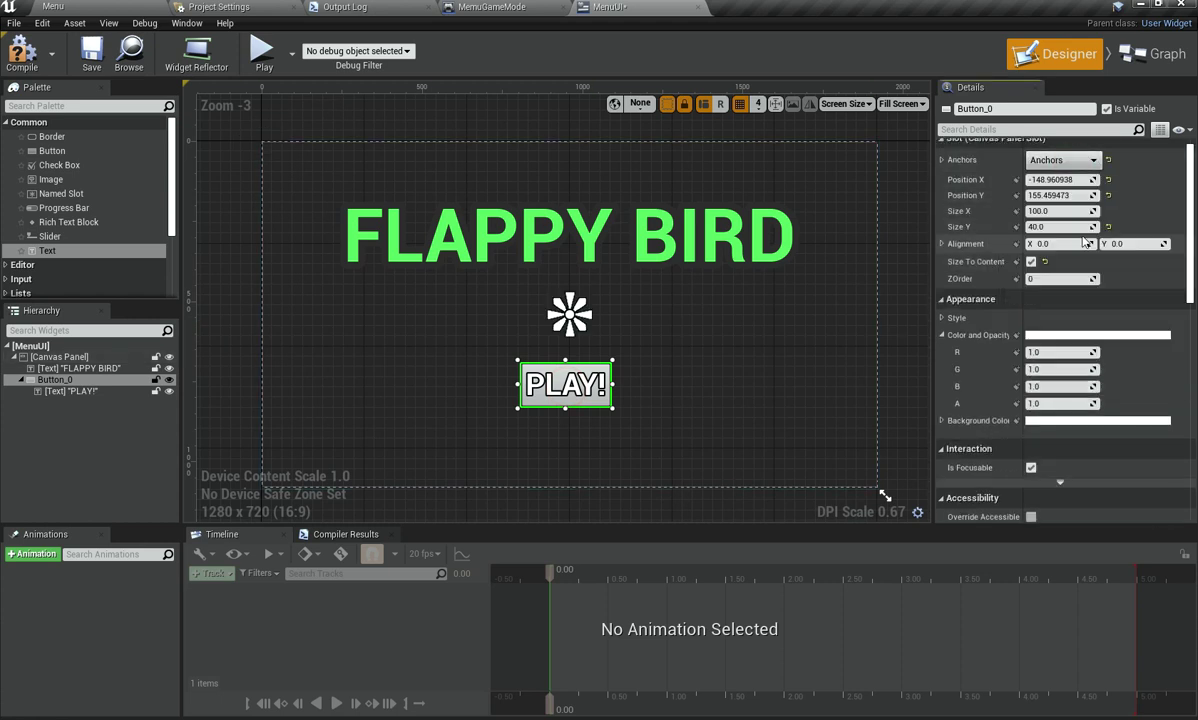
pyautogui.click(1077, 244)
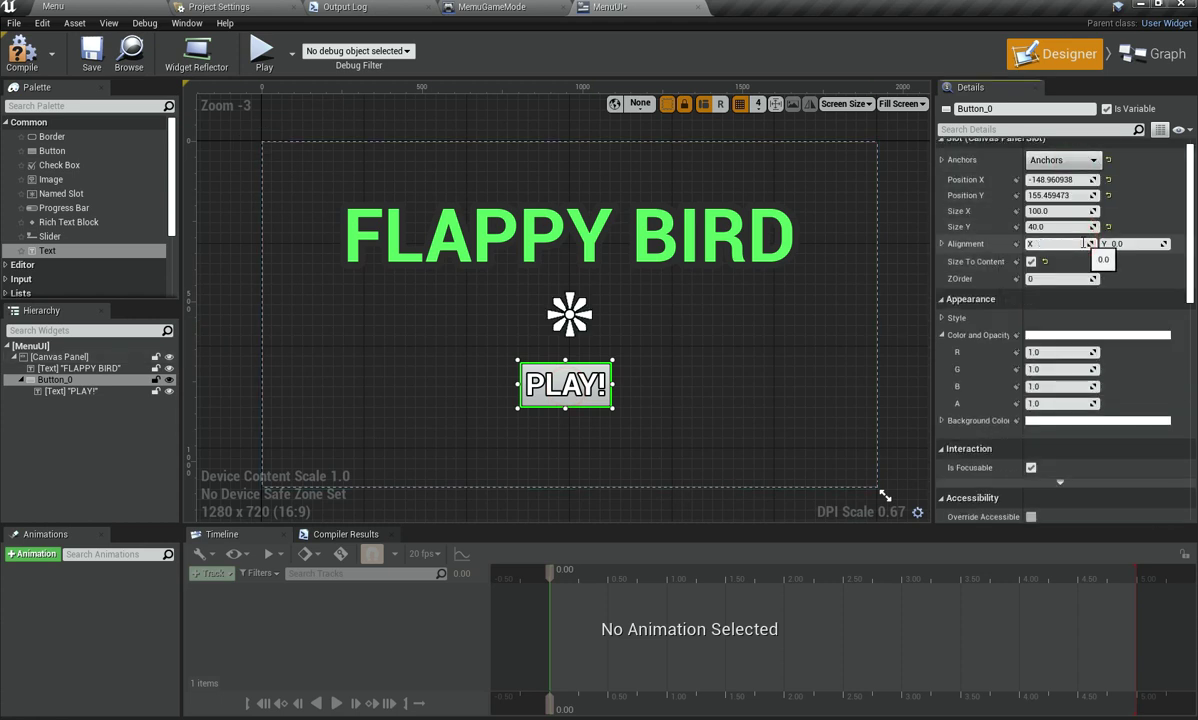
pyautogui.write('.5')
pyautogui.press('Return')
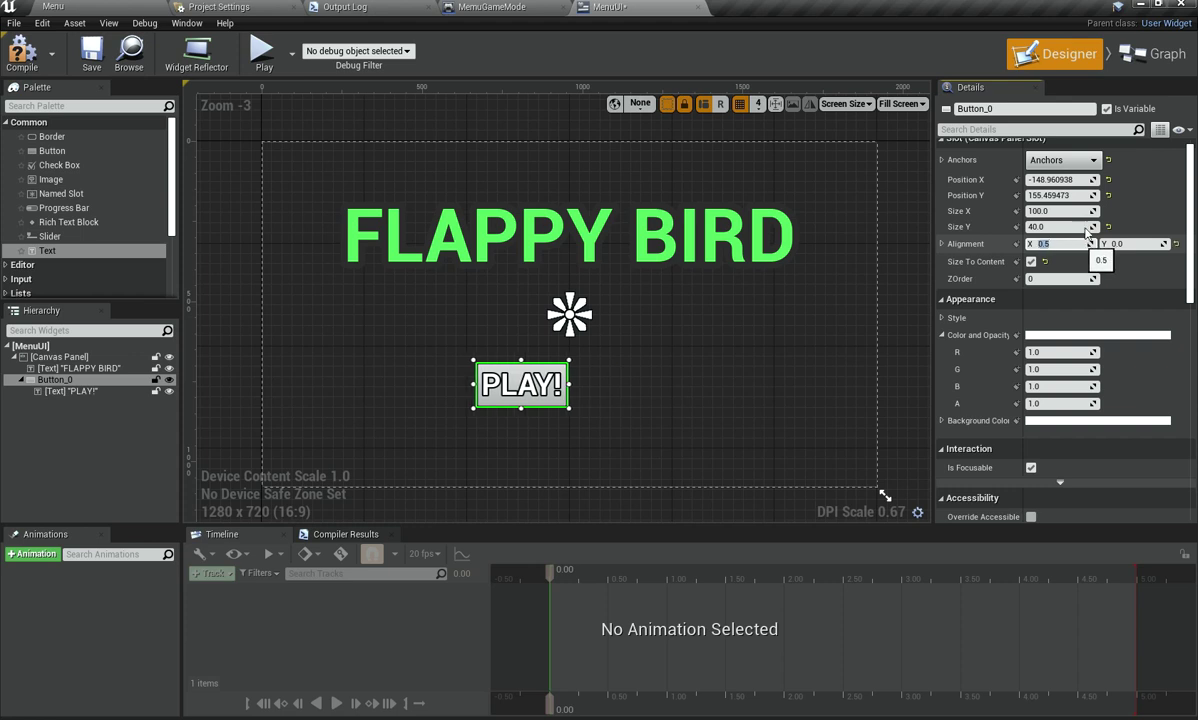
pyautogui.click(1108, 179)
pyautogui.moveTo(1080, 195); pyautogui.dragTo(1081, 195)
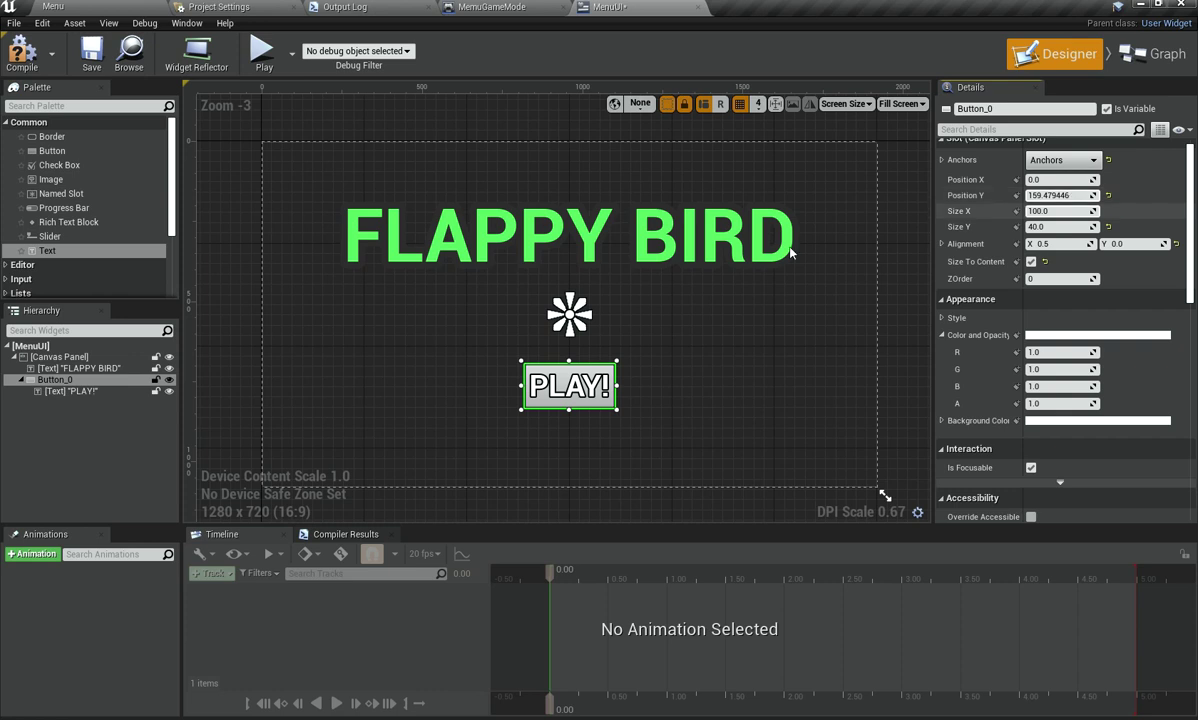
pyautogui.scroll(-3, 1148, 259)
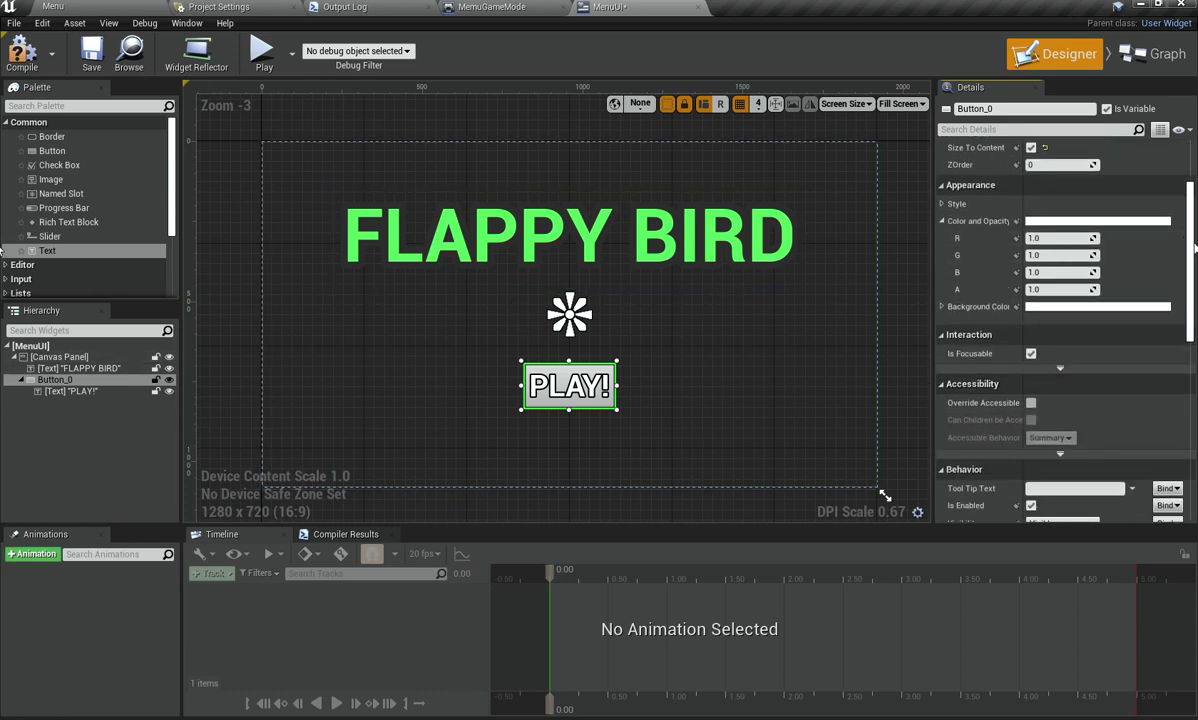
pyautogui.scroll(-8, 1148, 259)
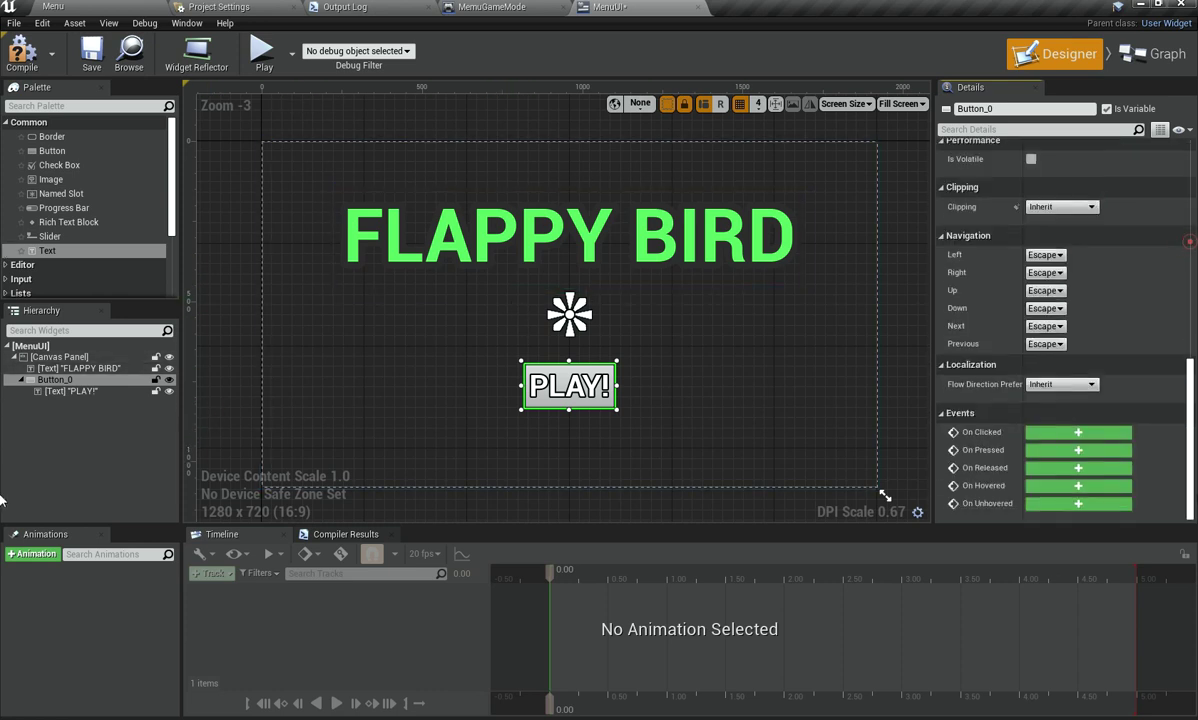
# Step: Connect the button's On Pressed event to an Open Level (by Name) node with Level Name 'gameMap'
pyautogui.click(1082, 449)
pyautogui.moveTo(469, 437); pyautogui.dragTo(575, 435)
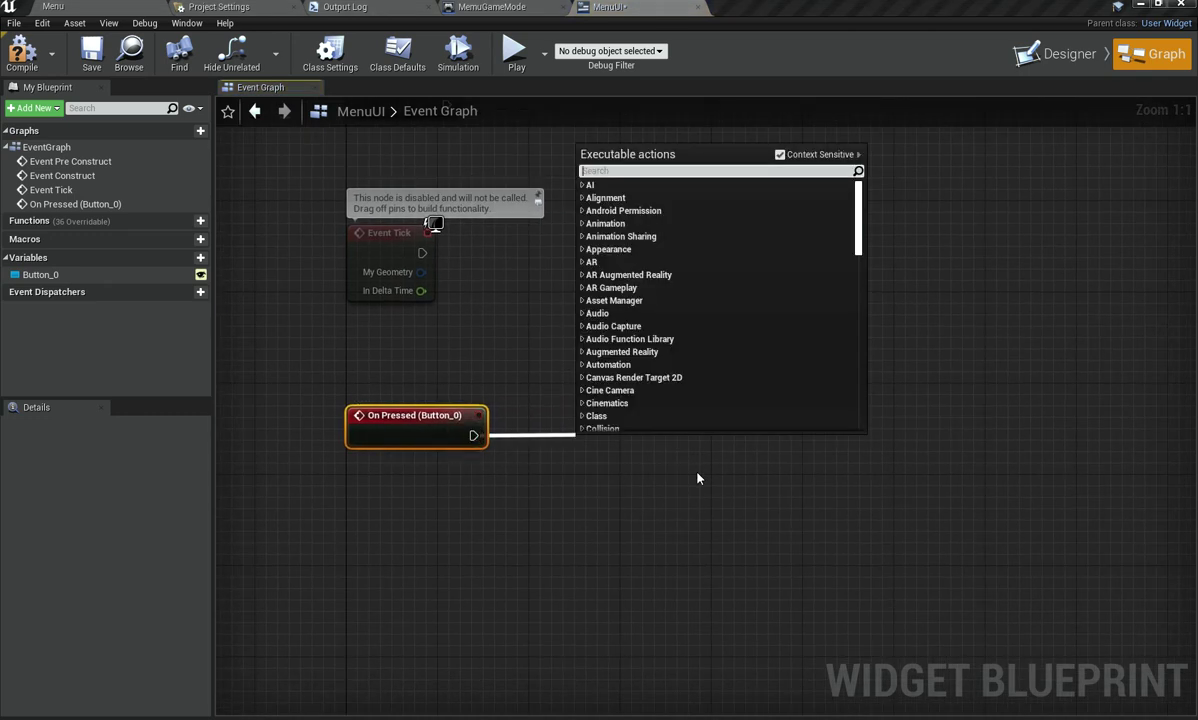
pyautogui.write('op')
pyautogui.press('Return')
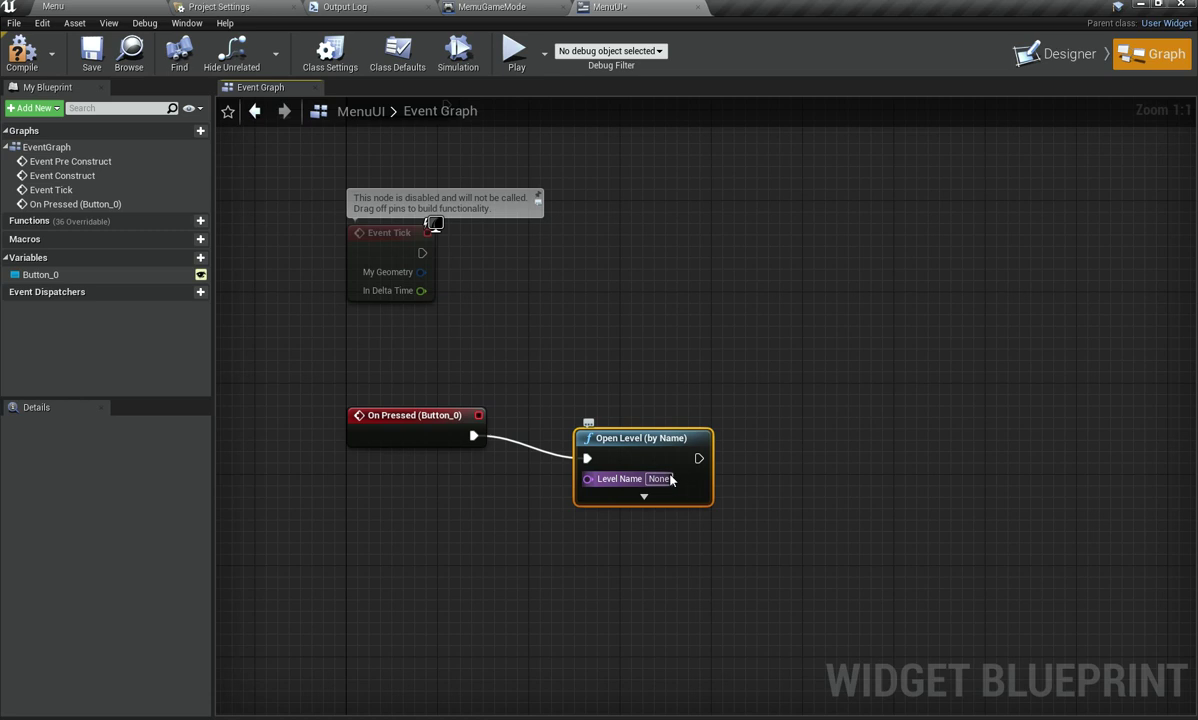
pyautogui.click(662, 479)
pyautogui.write('gameMap')
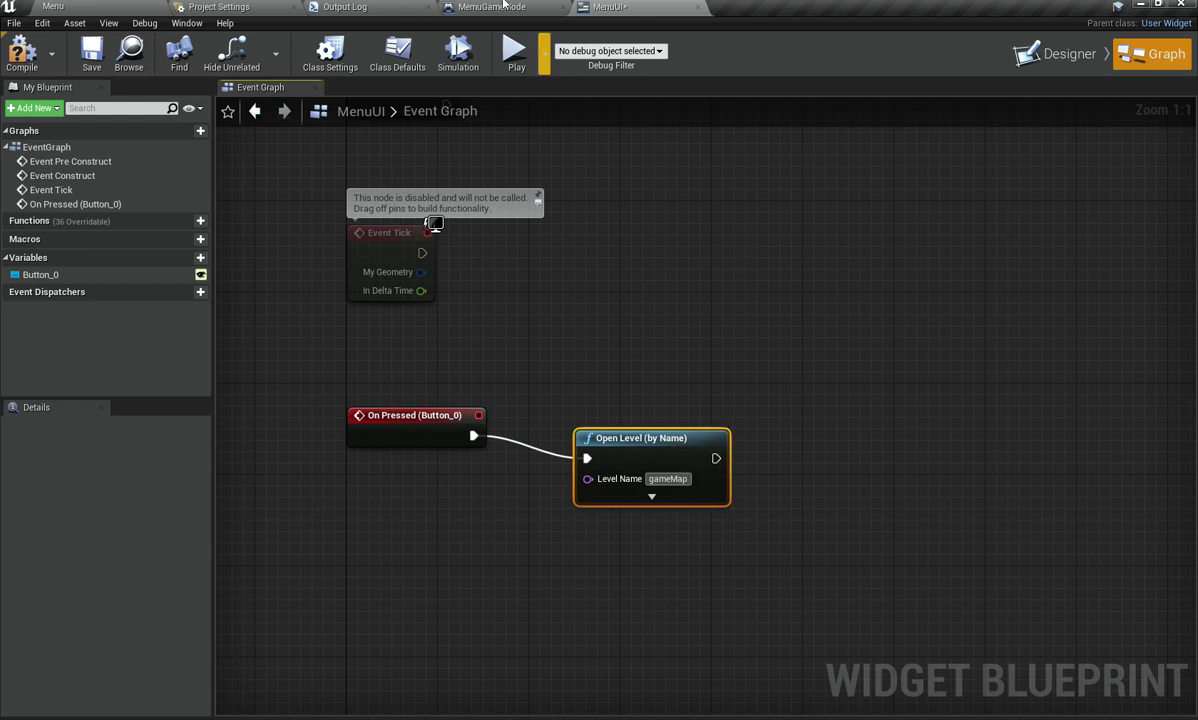
# Step: Test that PLAY! loads gameMap in a preview, then bring up Project Settings
pyautogui.click(515, 52)
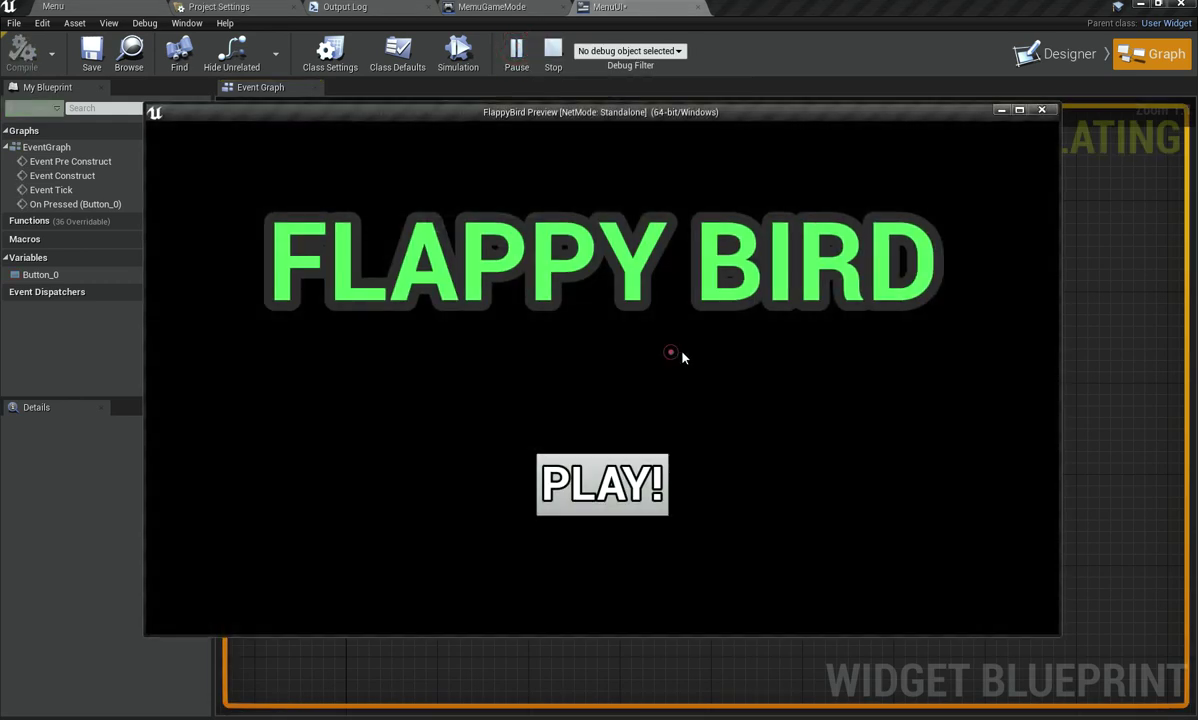
pyautogui.click(608, 492)
pyautogui.press('space')
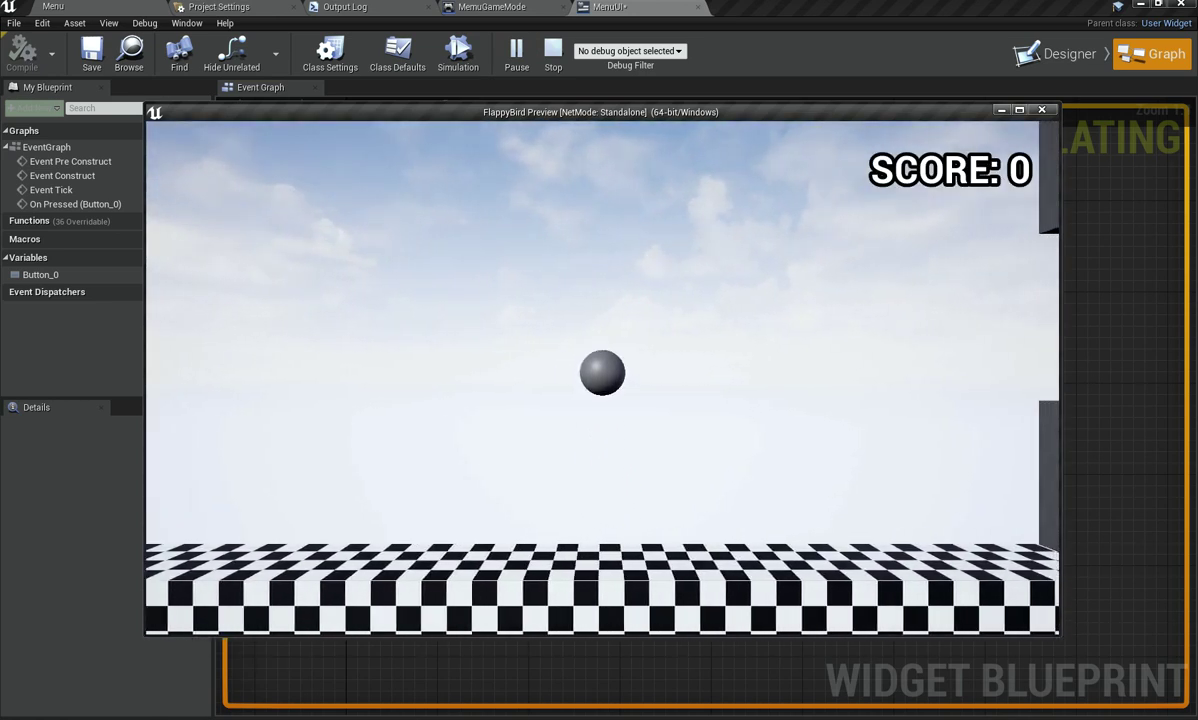
pyautogui.press('space')
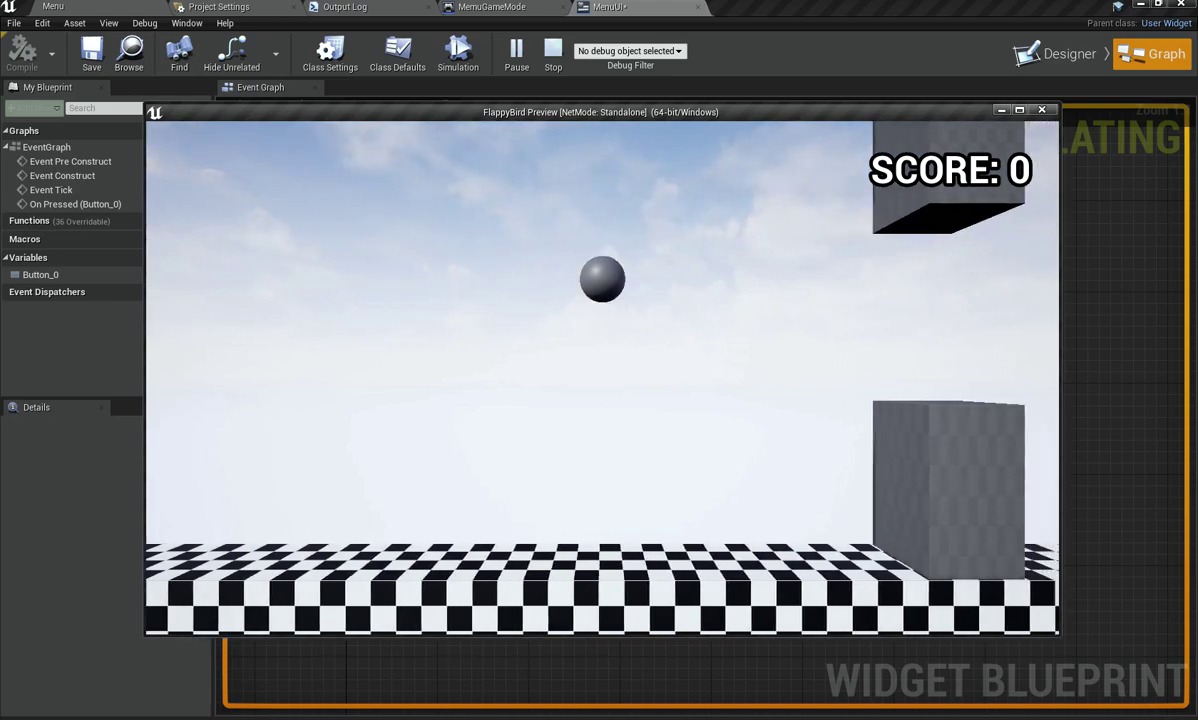
pyautogui.press('Escape')
pyautogui.click(635, 455)
pyautogui.click(218, 7)
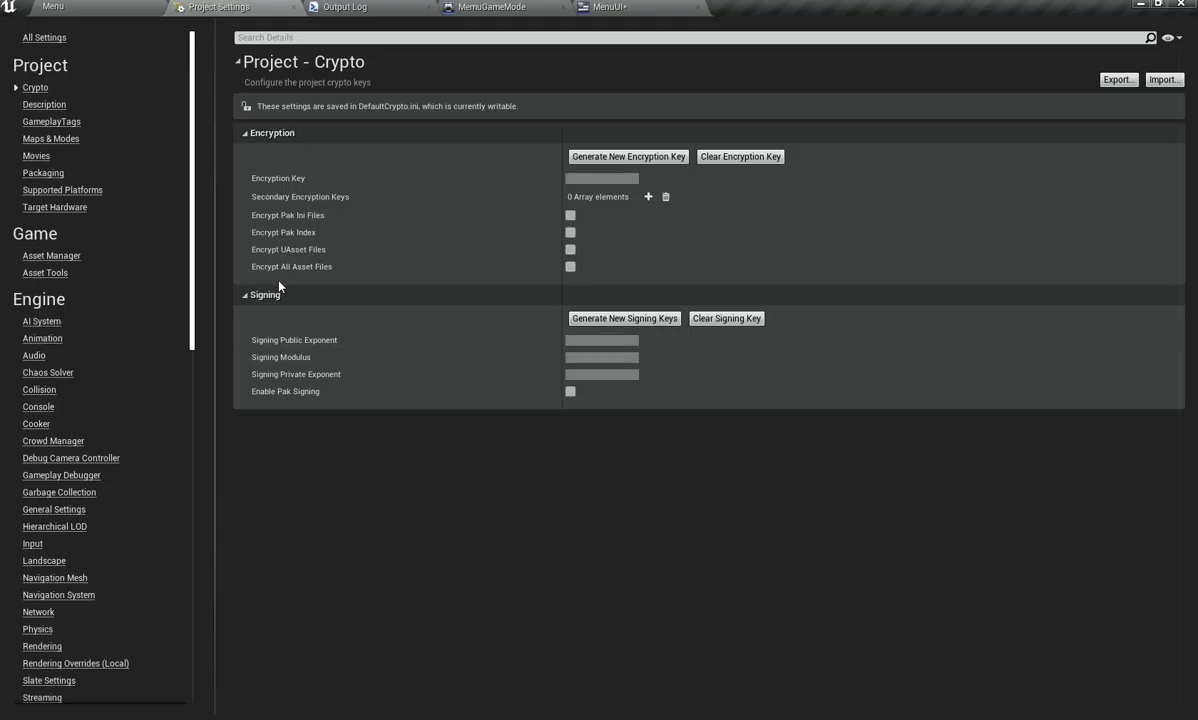
# Step: Under Maps & Modes, choose Menu as Game Default Map and switch back to the Menu level
pyautogui.click(40, 140)
pyautogui.click(722, 231)
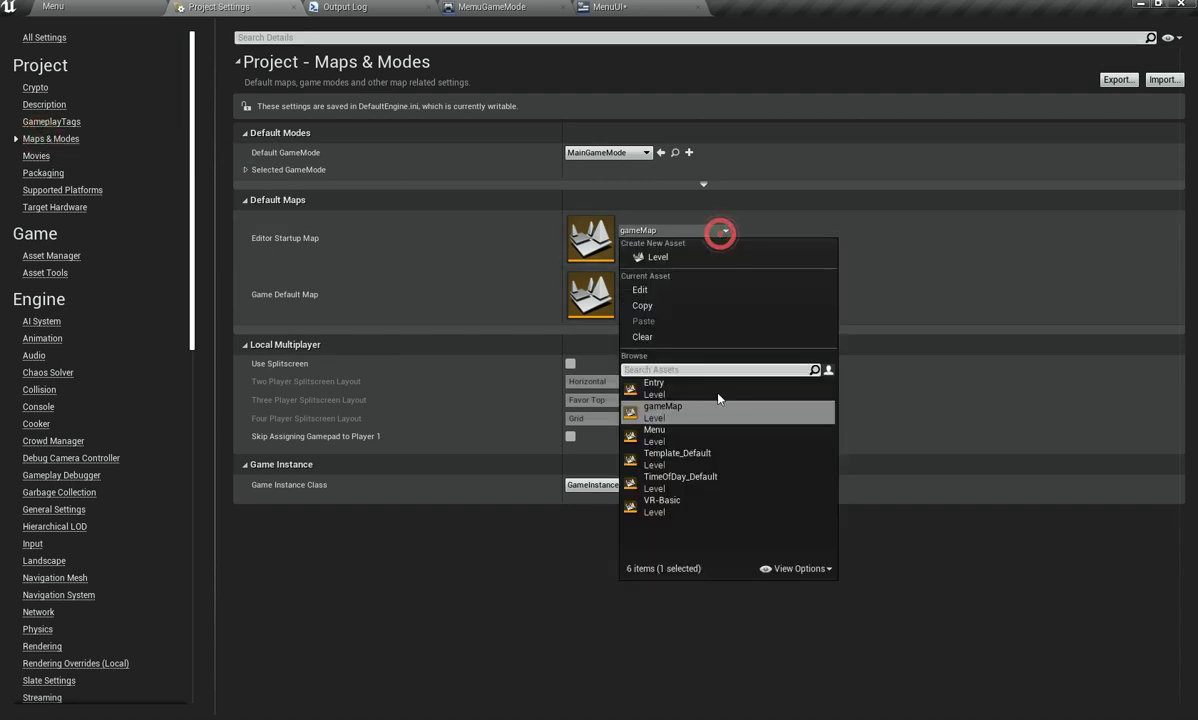
pyautogui.click(356, 241)
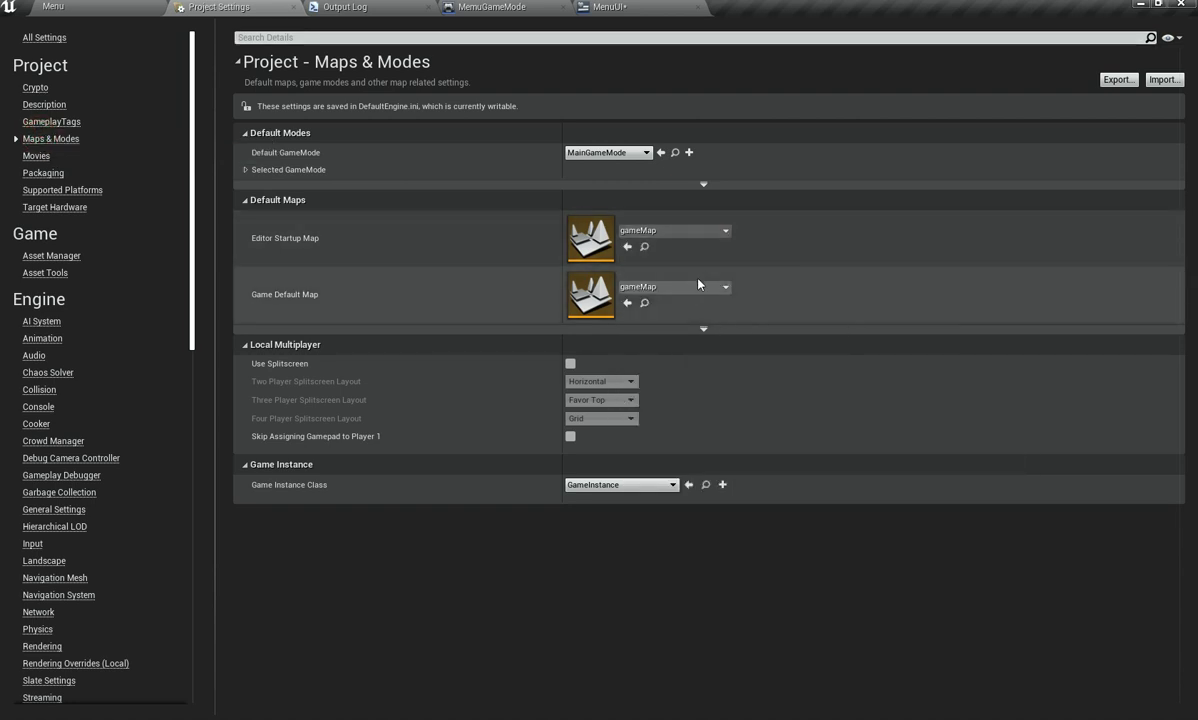
pyautogui.click(698, 286)
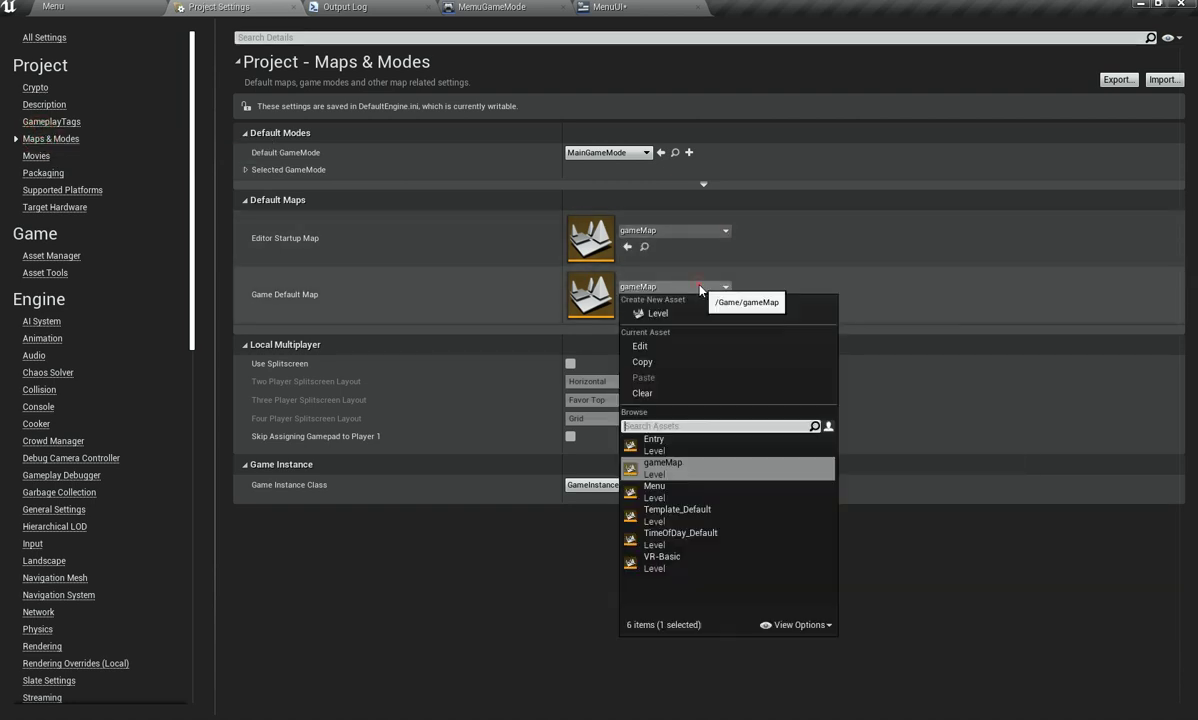
pyautogui.click(663, 495)
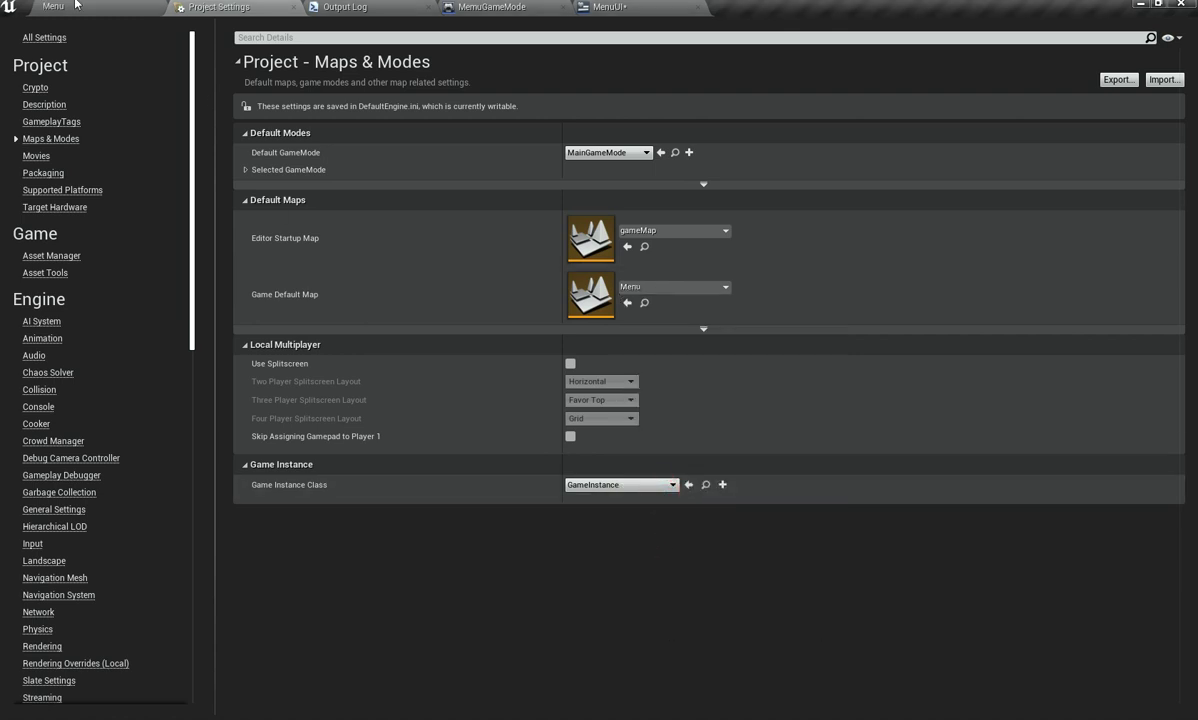
pyautogui.click(75, 5)
pyautogui.click(727, 630)
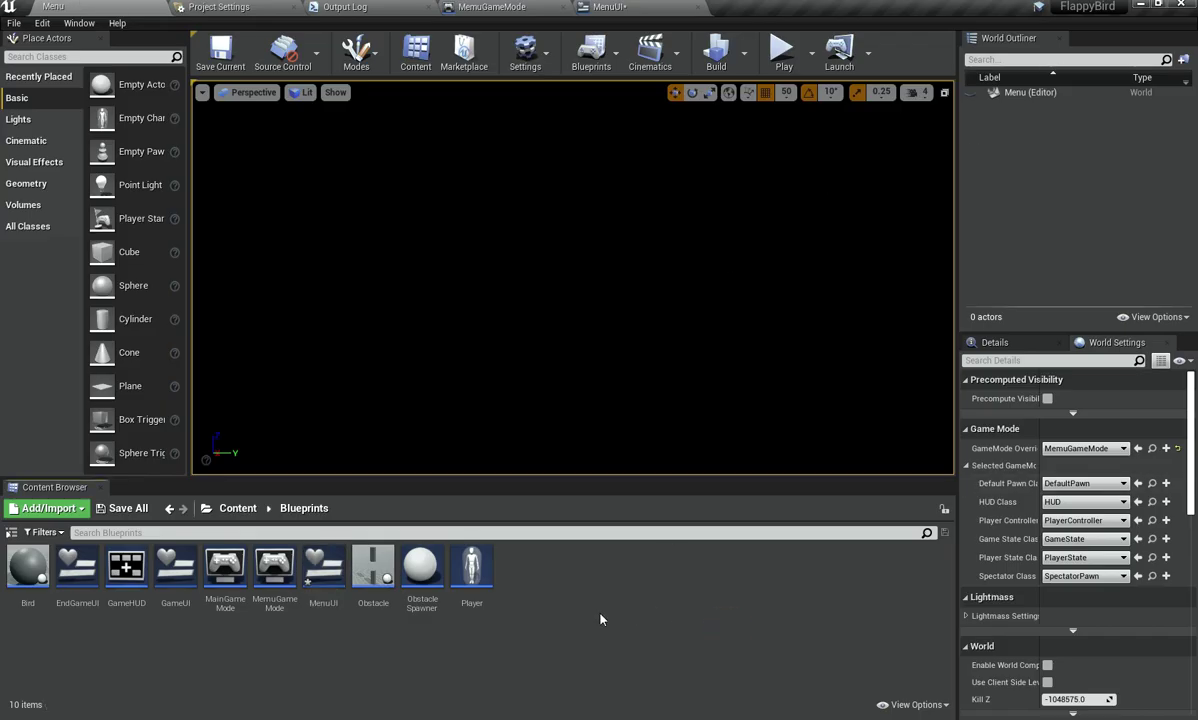